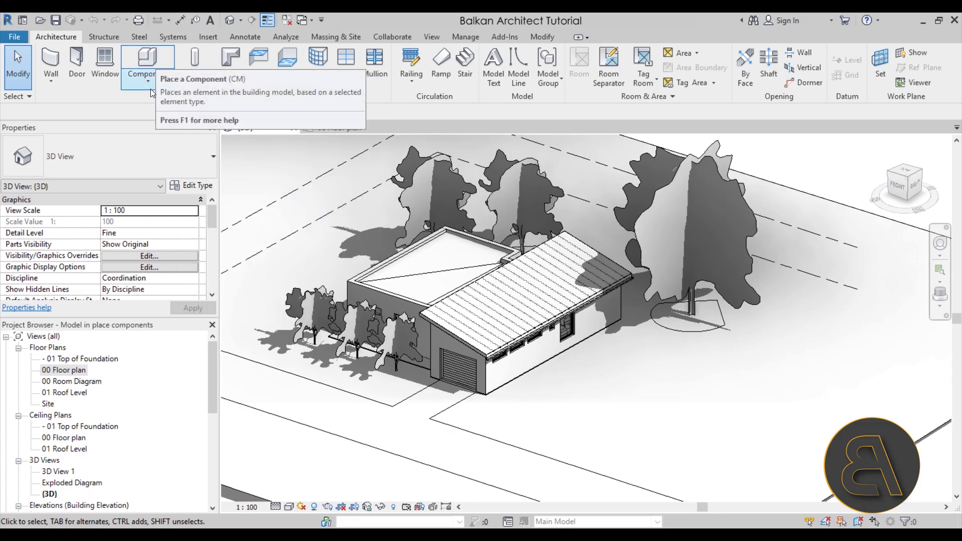
# Step: Place an M_Desk component of type 1525 x 762mm on the ground outside the building's long side wall
pyautogui.click(150, 82)
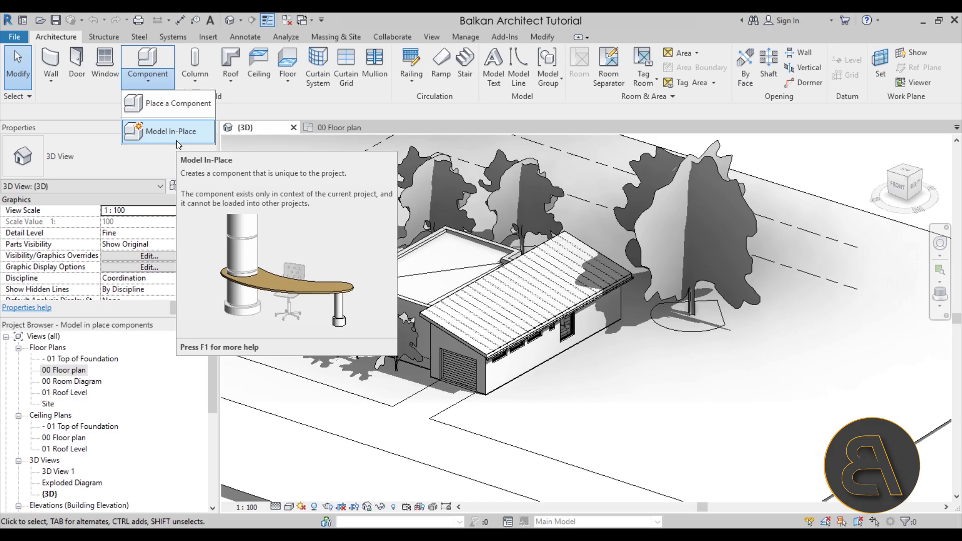
pyautogui.click(160, 108)
pyautogui.click(138, 156)
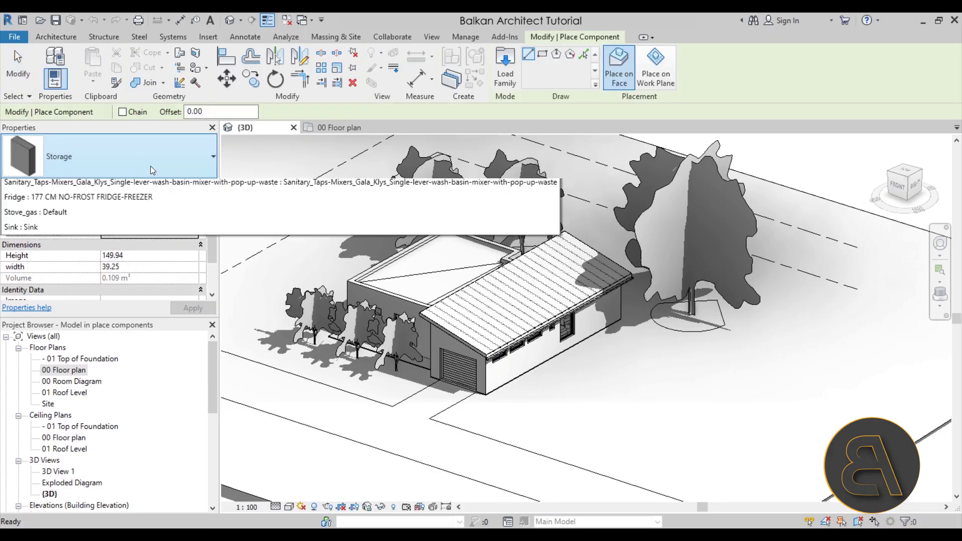
pyautogui.scroll(-5, 187, 240)
pyautogui.scroll(15, 183, 240)
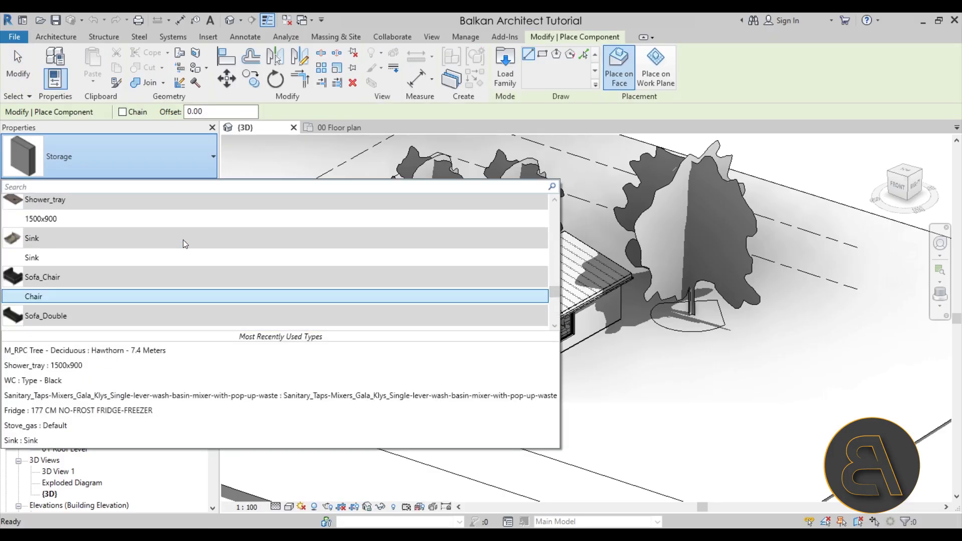
pyautogui.scroll(10, 183, 239)
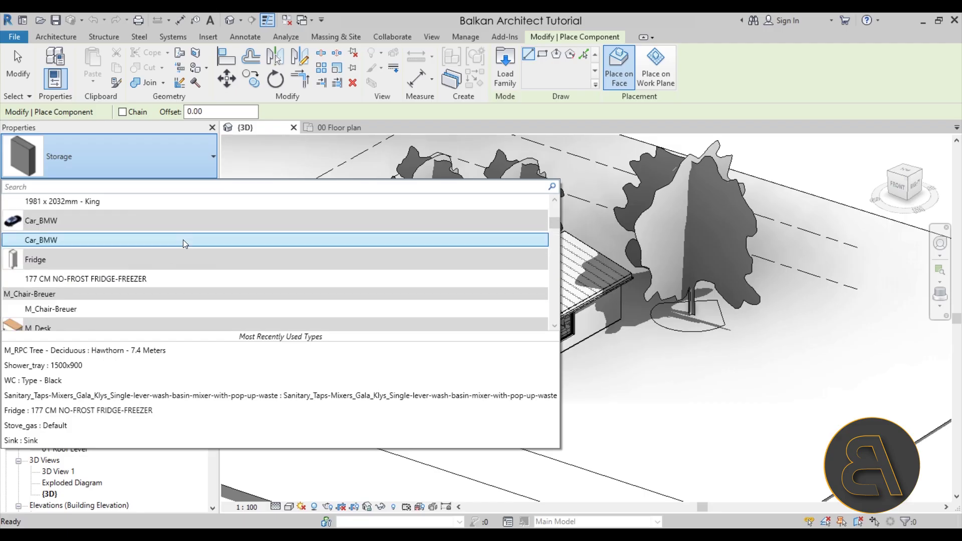
pyautogui.scroll(-2, 182, 240)
pyautogui.scroll(-10, 183, 240)
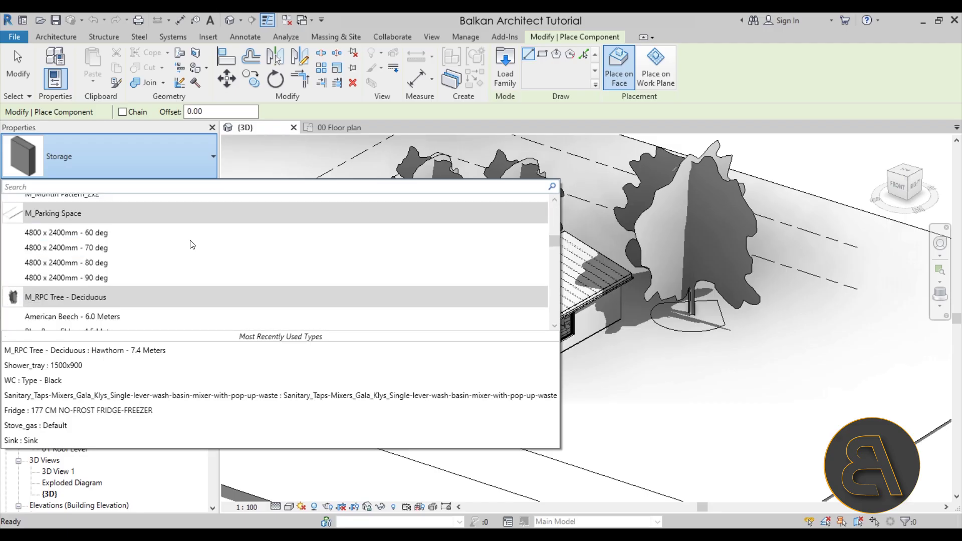
pyautogui.scroll(5, 117, 257)
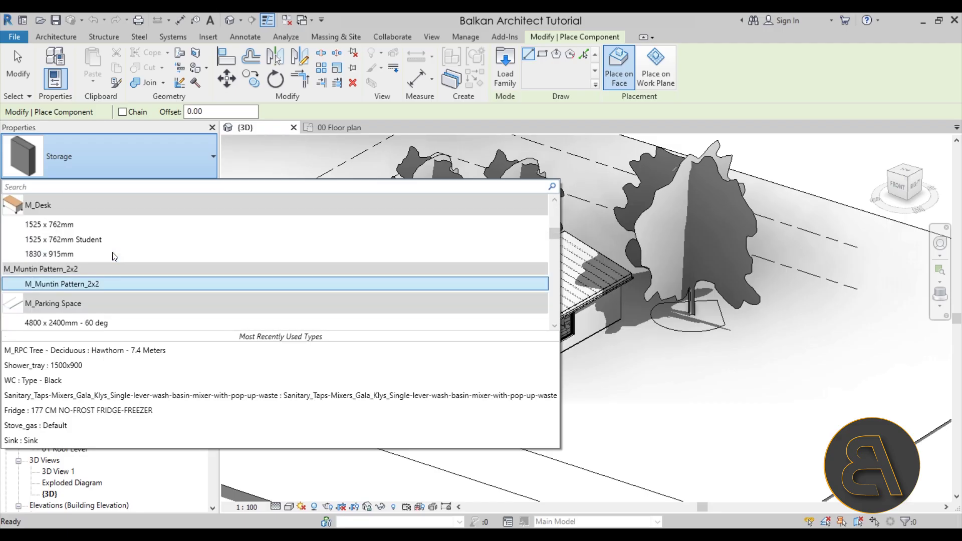
pyautogui.click(67, 225)
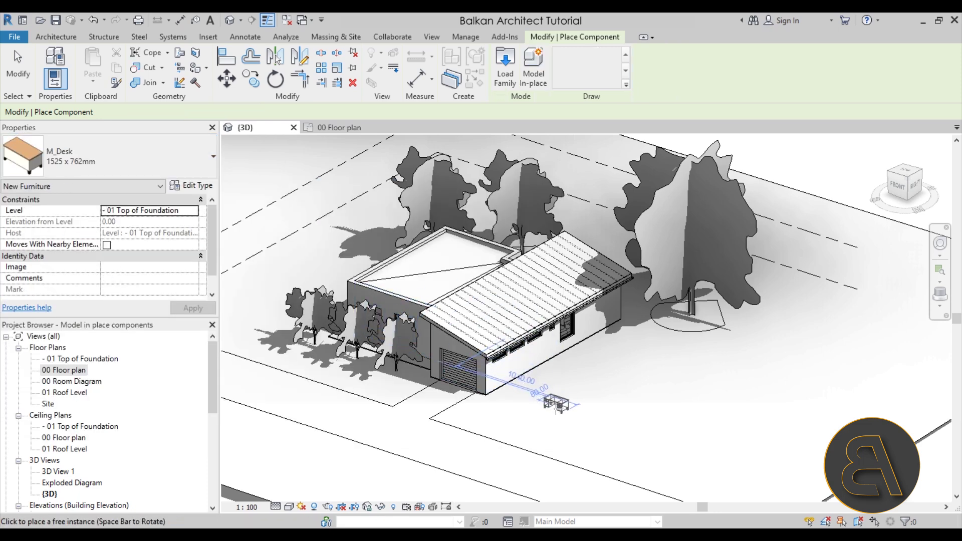
pyautogui.click(541, 398)
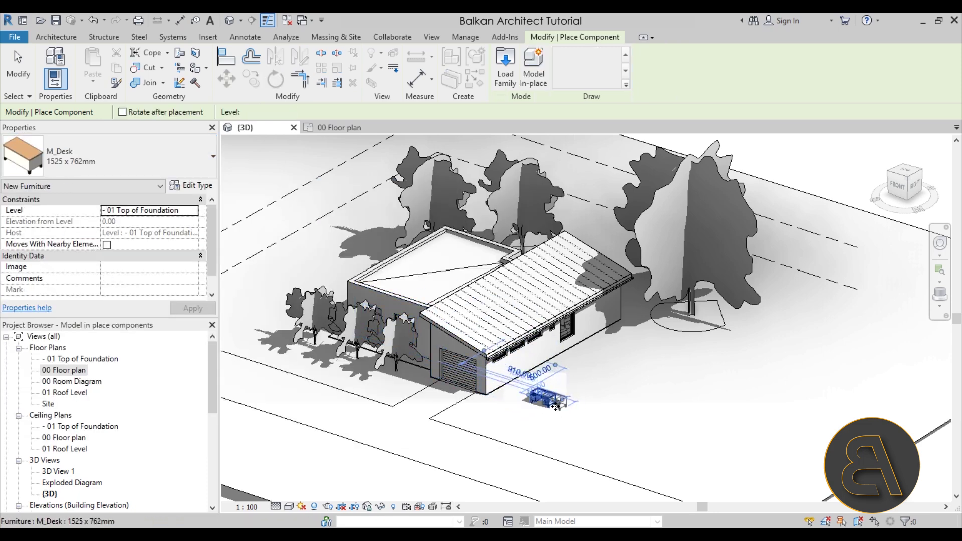
pyautogui.scroll(4, 536, 395)
pyautogui.press('Escape')
pyautogui.press('Escape')
# Step: Open the placed desk's family for editing, view its geometry, and close it without saving changes
pyautogui.click(530, 395)
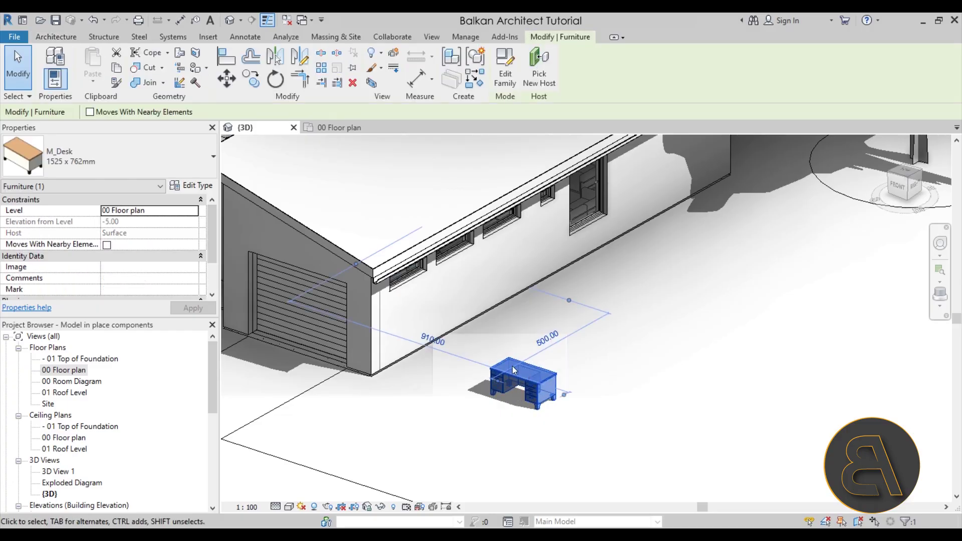
pyautogui.click(498, 85)
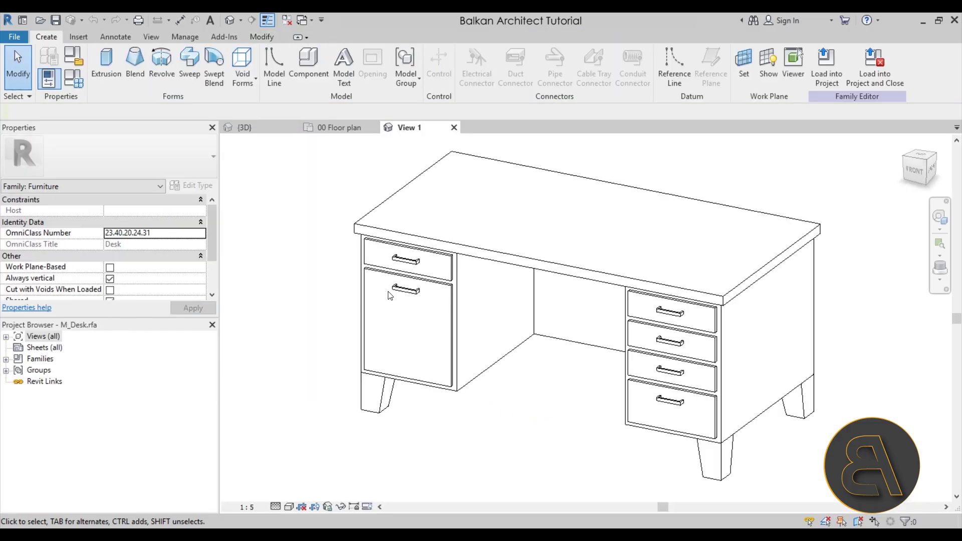
pyautogui.scroll(-3, 466, 285)
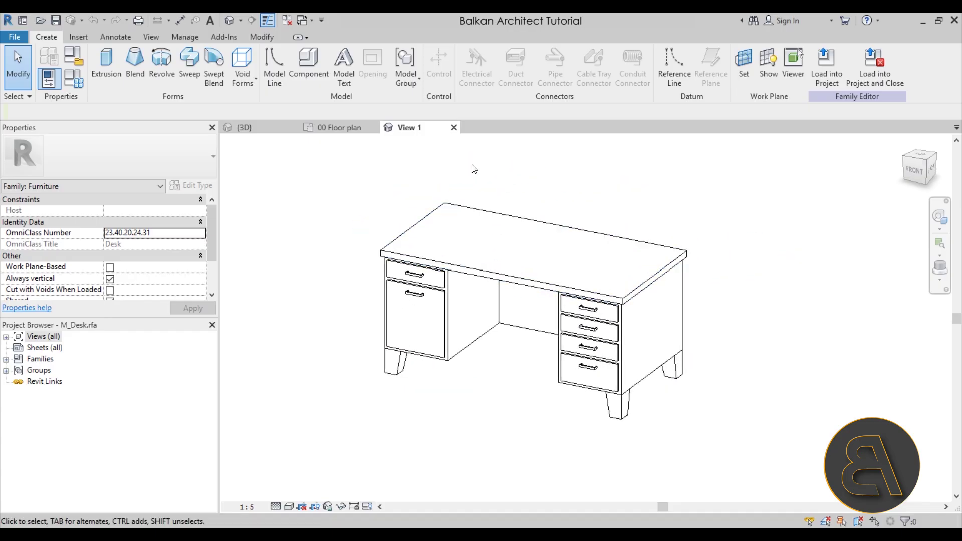
pyautogui.click(454, 127)
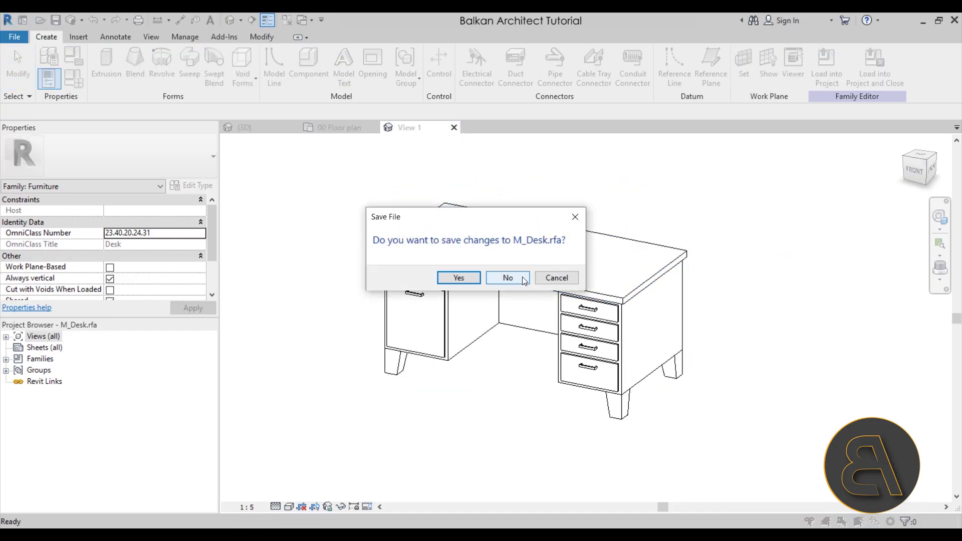
pyautogui.click(521, 278)
# Step: Copy the desk to a spot just behind the original, along the building's side wall
pyautogui.click(523, 377)
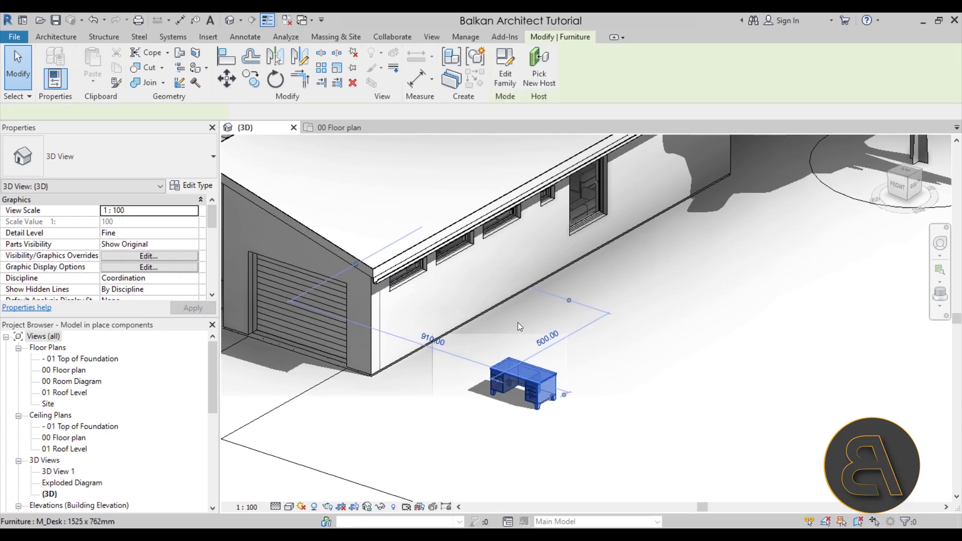
pyautogui.click(252, 86)
pyautogui.click(502, 407)
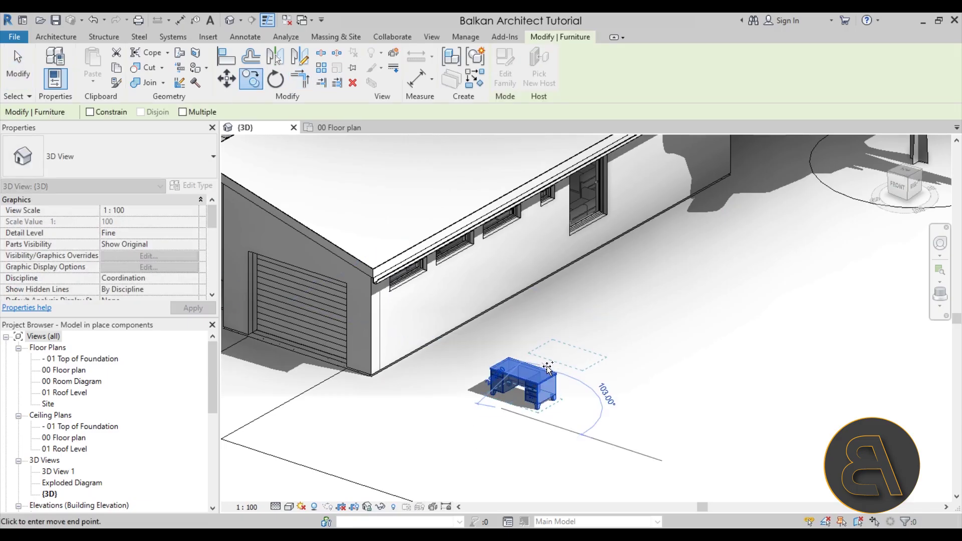
pyautogui.click(593, 376)
pyautogui.click(488, 418)
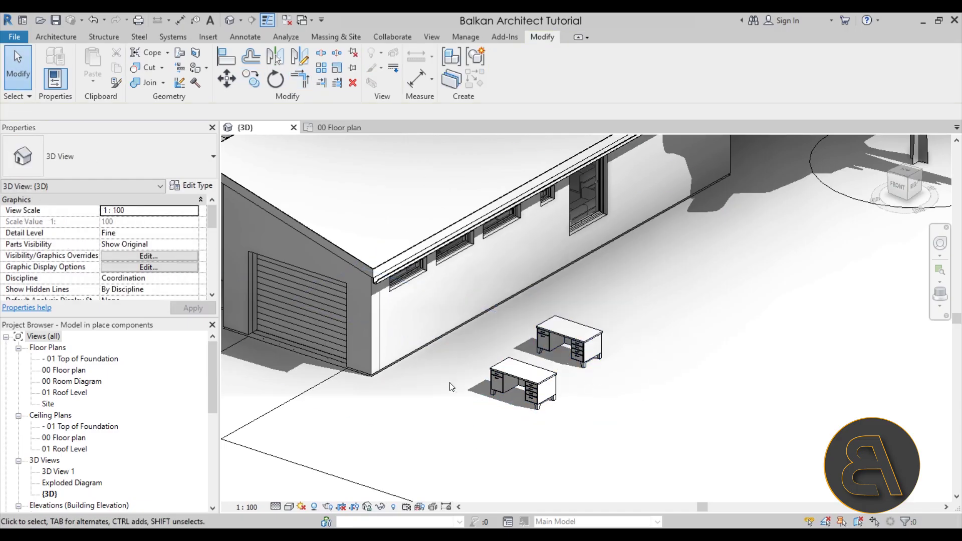
# Step: Select both desks beside the building and delete them
pyautogui.click(526, 367)
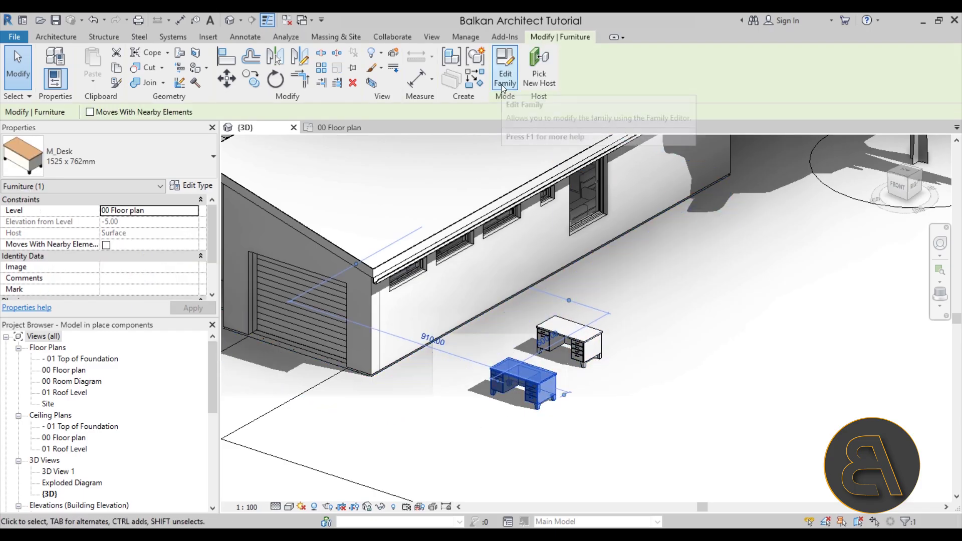
pyautogui.scroll(3, 534, 401)
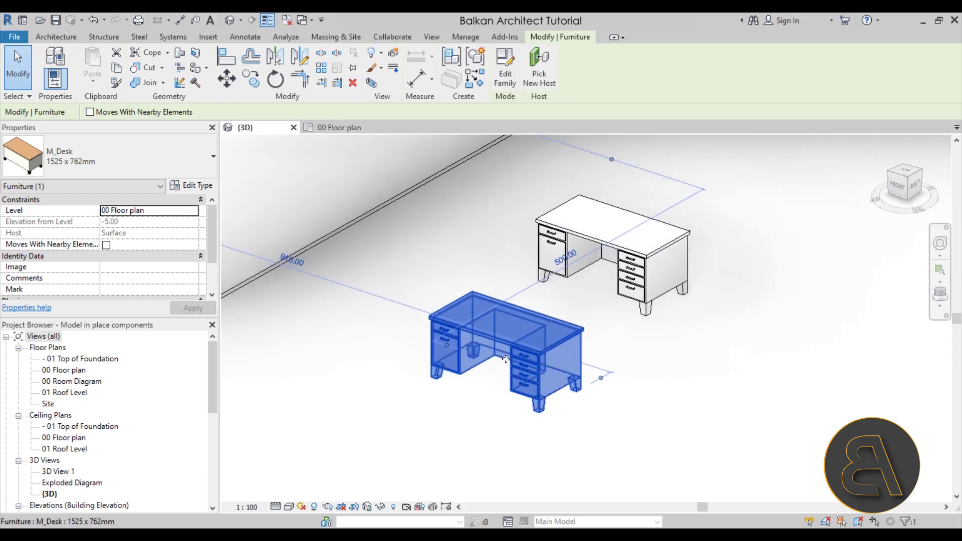
pyautogui.scroll(-4, 531, 362)
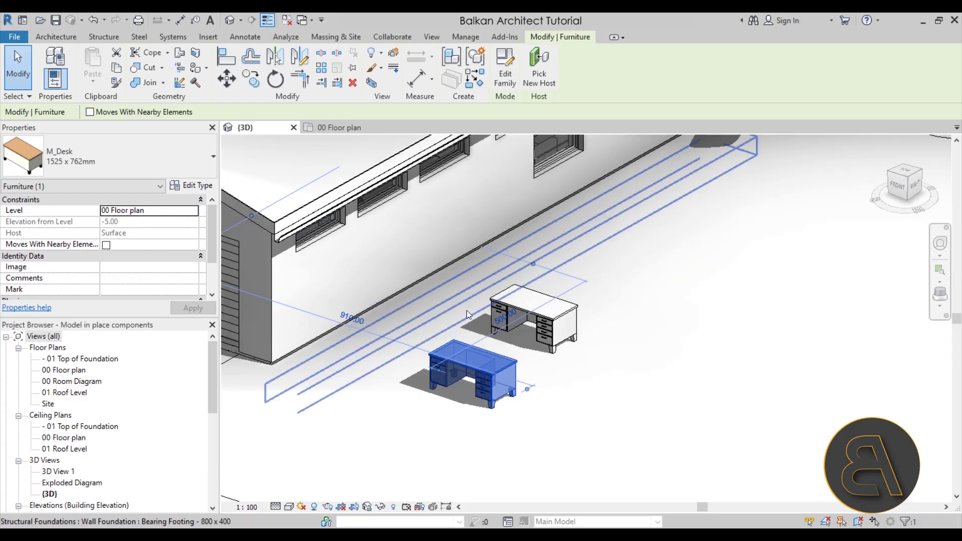
pyautogui.moveTo(538, 353); pyautogui.dragTo(537, 361, button='middle')
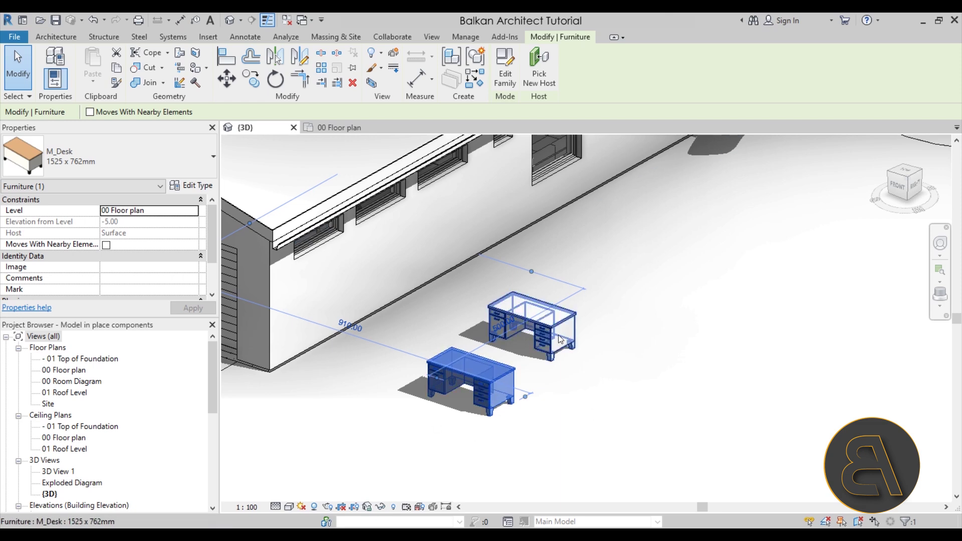
pyautogui.moveTo(621, 447); pyautogui.dragTo(465, 335)
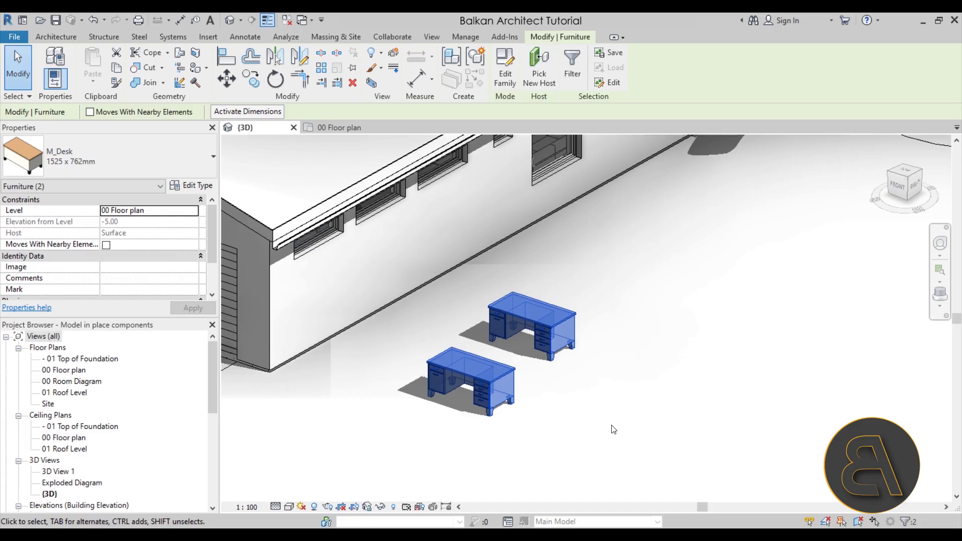
pyautogui.click(576, 415)
pyautogui.click(508, 398)
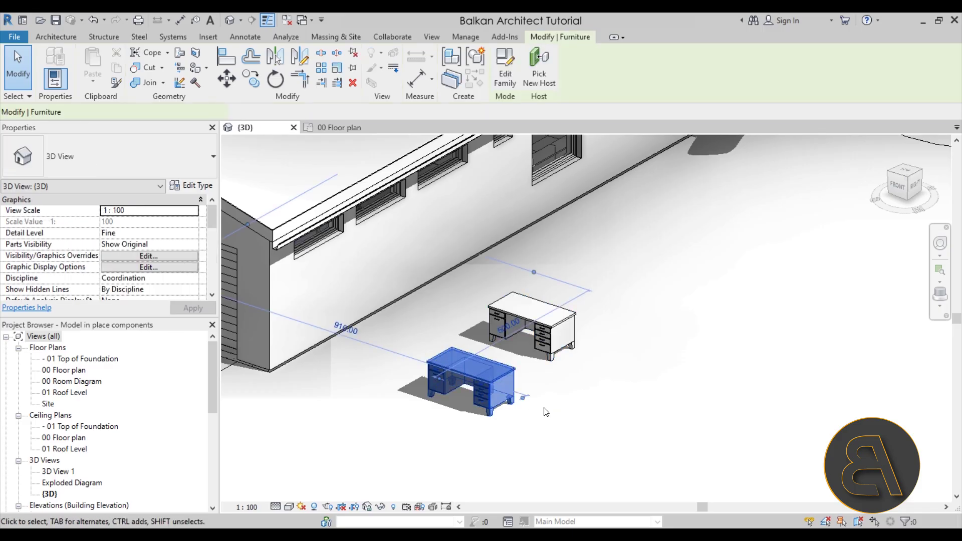
pyautogui.click(584, 420)
pyautogui.moveTo(585, 419); pyautogui.dragTo(461, 329)
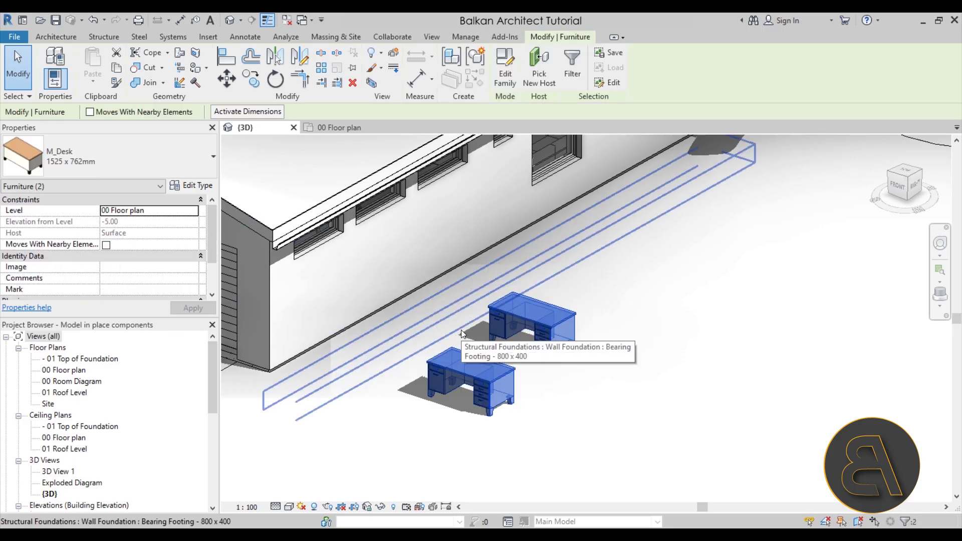
pyautogui.press('Delete')
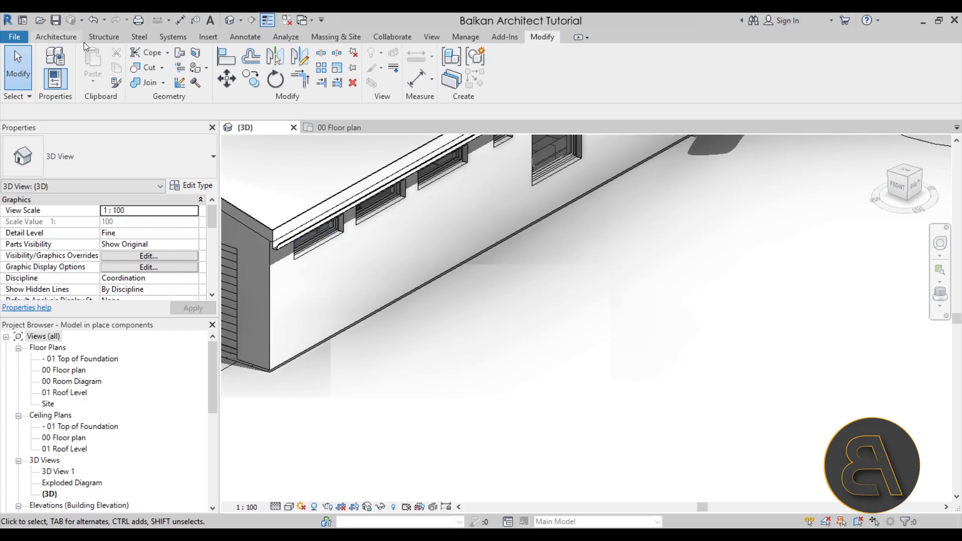
pyautogui.click(70, 37)
pyautogui.click(146, 73)
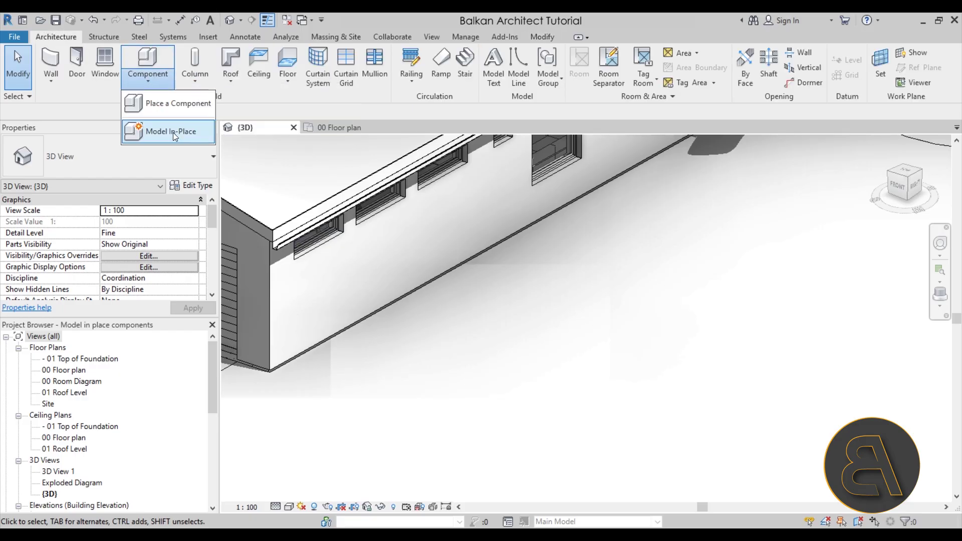
pyautogui.click(173, 132)
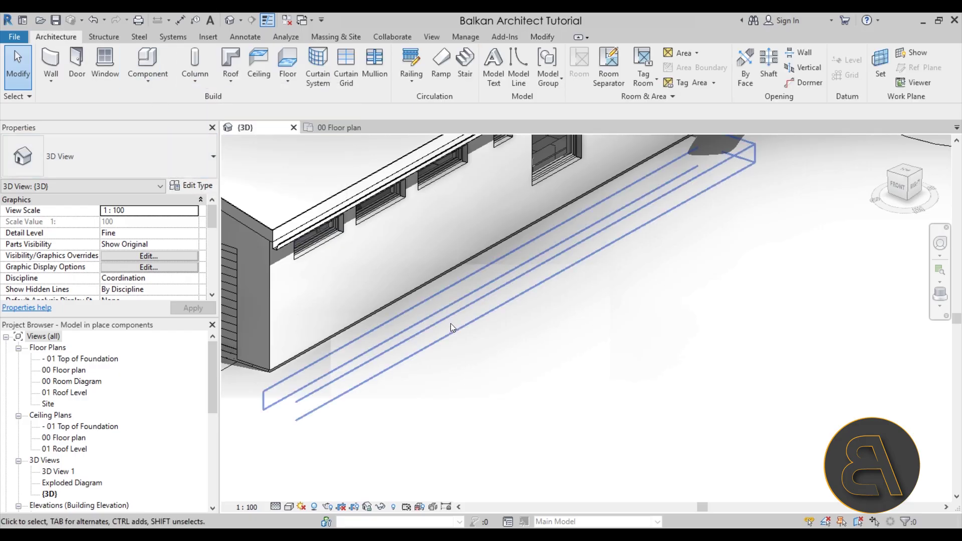
pyautogui.scroll(-5, 450, 323)
pyautogui.scroll(3, 468, 349)
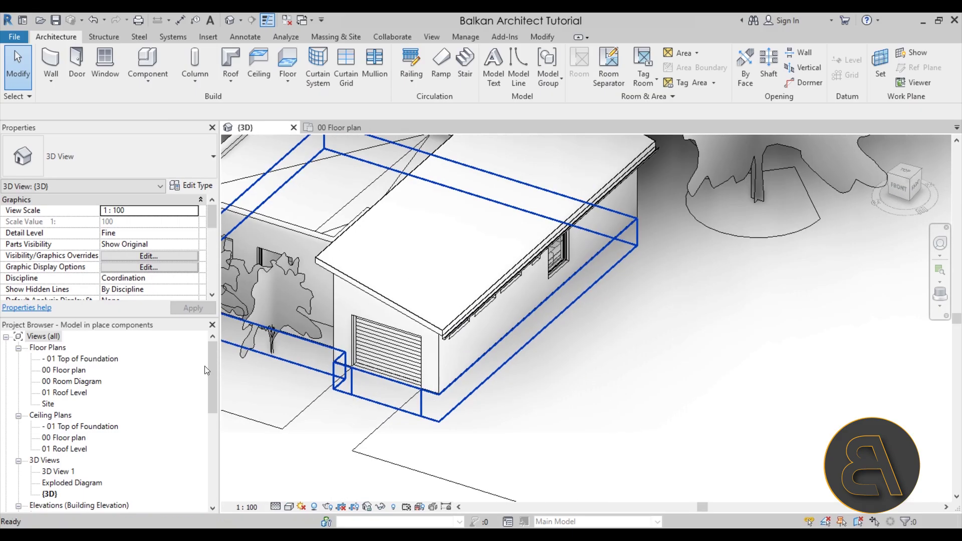
# Step: Switch to the 00 Floor plan view and examine the upper Sofa_Chair in the Living Room
pyautogui.click(334, 127)
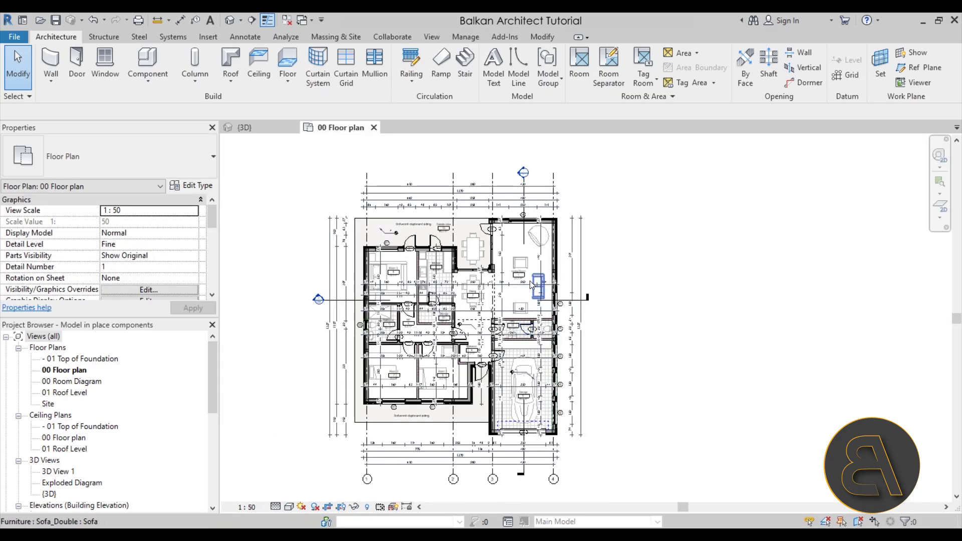
pyautogui.scroll(4, 530, 284)
pyautogui.click(523, 265)
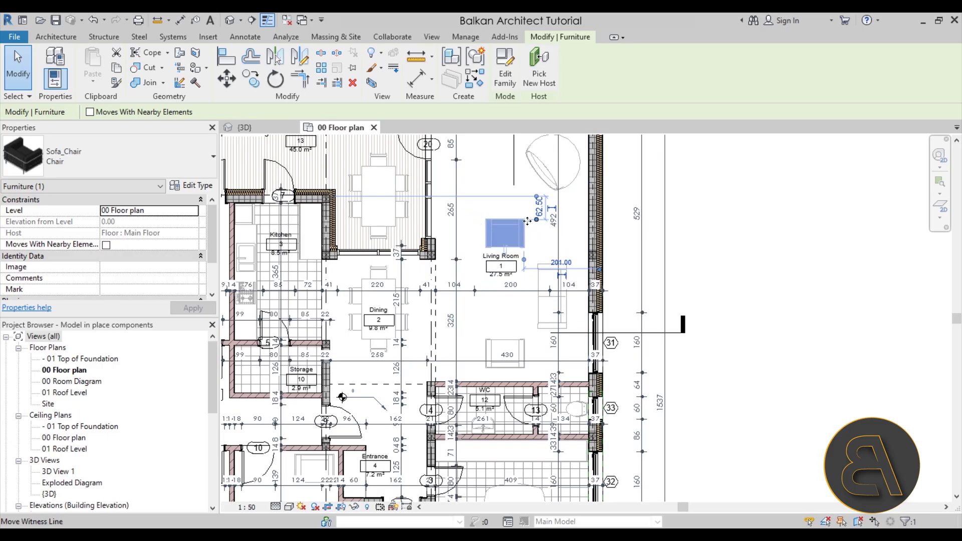
pyautogui.scroll(3, 515, 242)
pyautogui.moveTo(517, 238); pyautogui.dragTo(493, 229, button='middle')
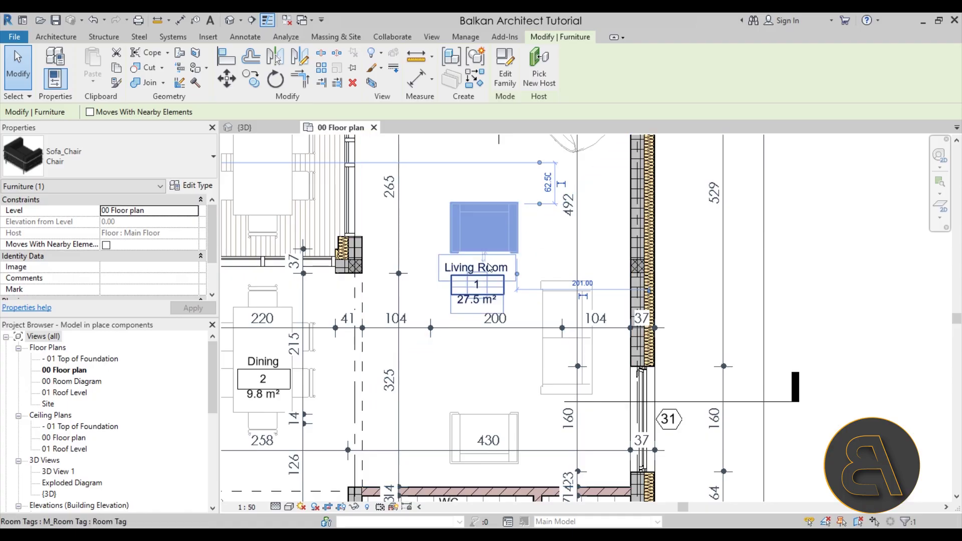
pyautogui.click(496, 373)
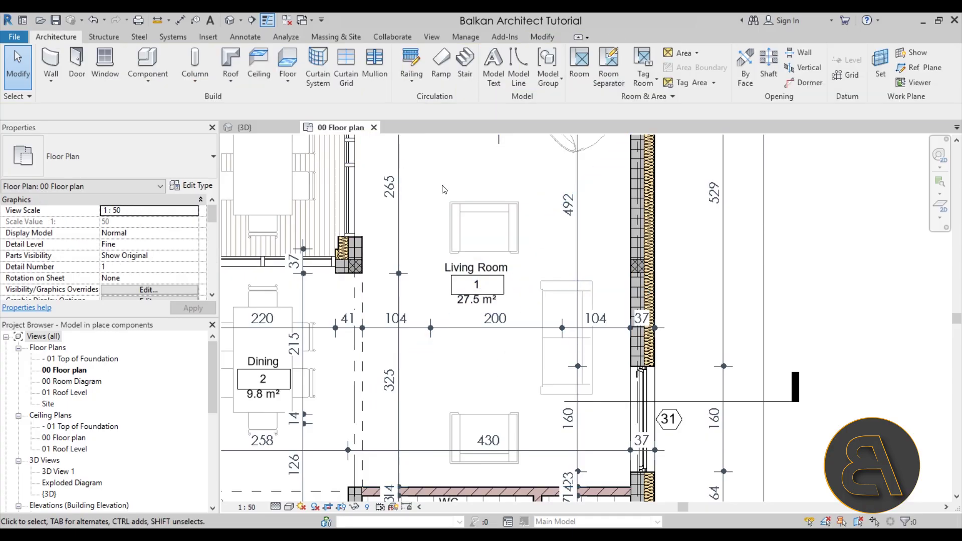
pyautogui.click(464, 205)
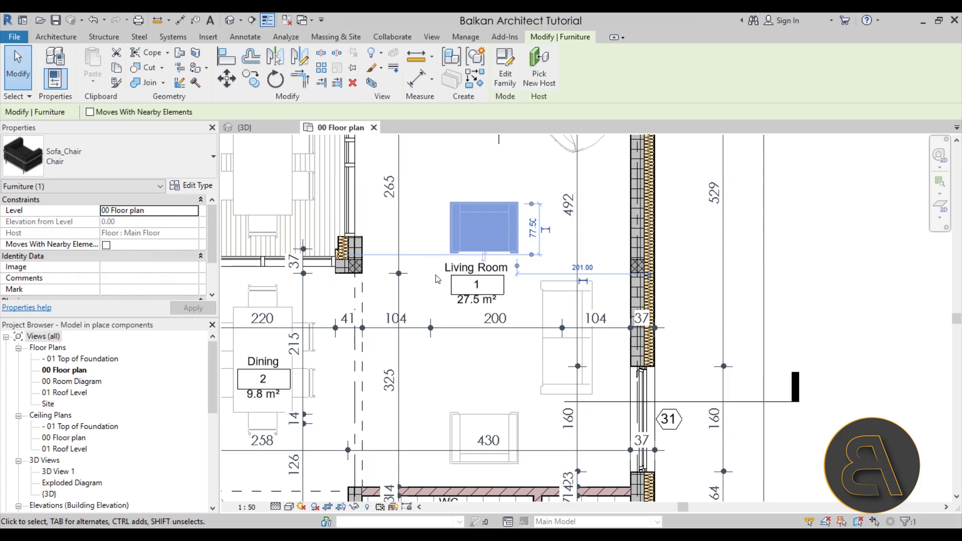
pyautogui.click(460, 173)
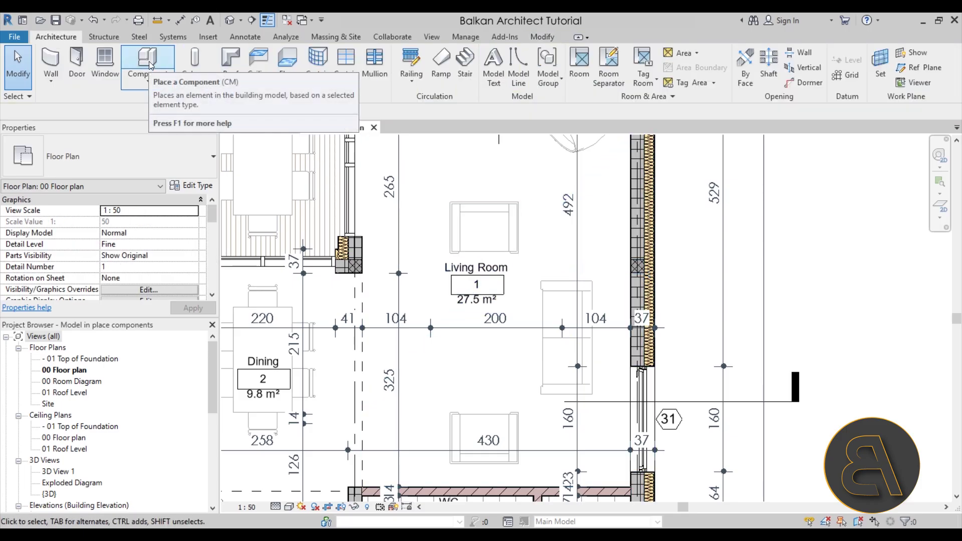
pyautogui.click(151, 83)
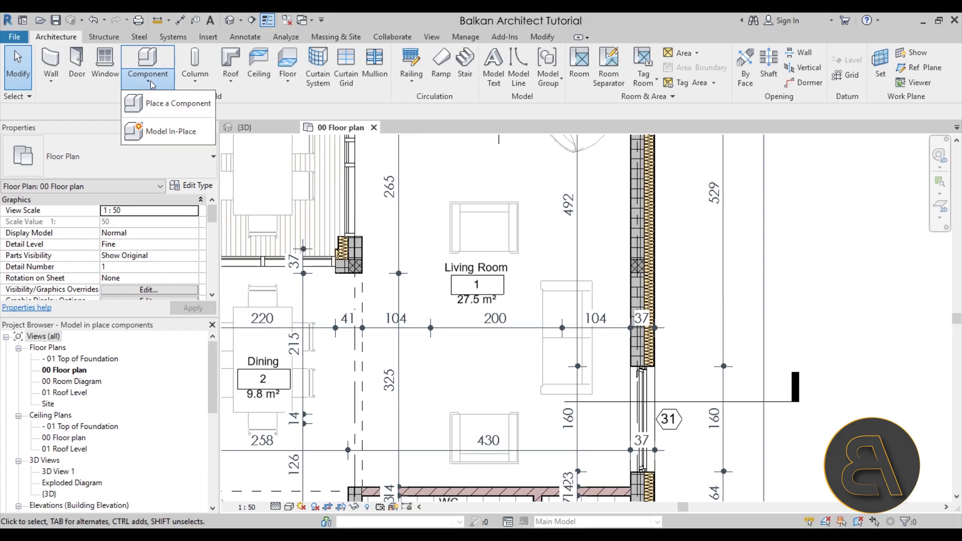
pyautogui.click(526, 368)
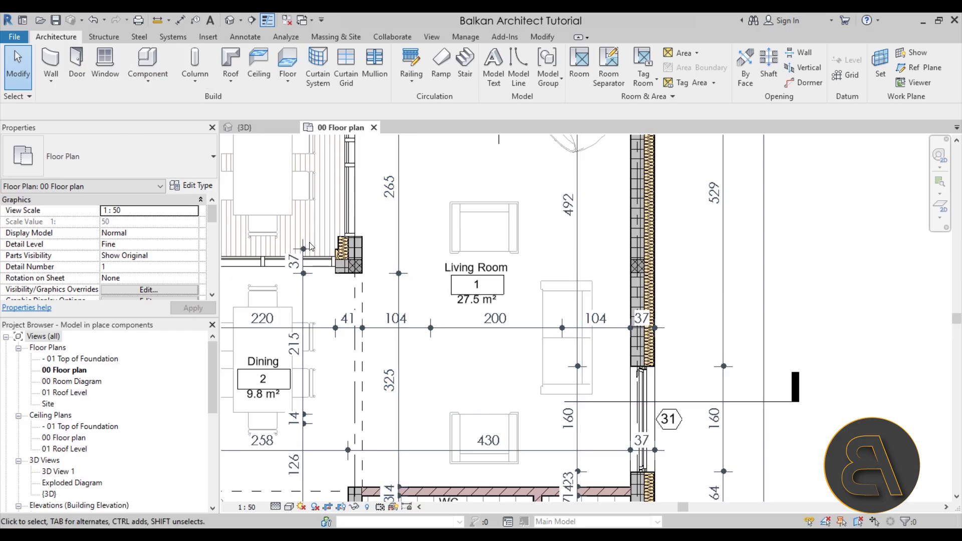
pyautogui.click(148, 81)
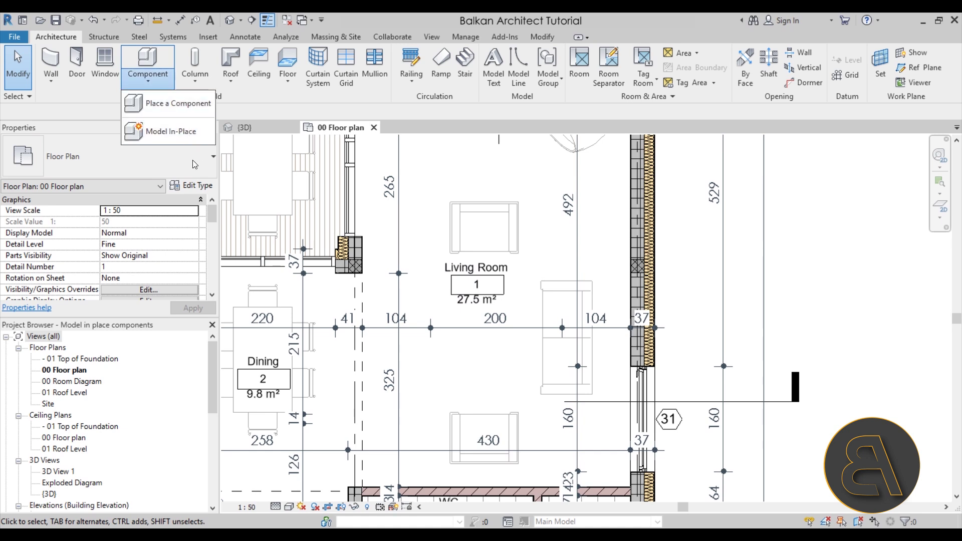
pyautogui.click(436, 237)
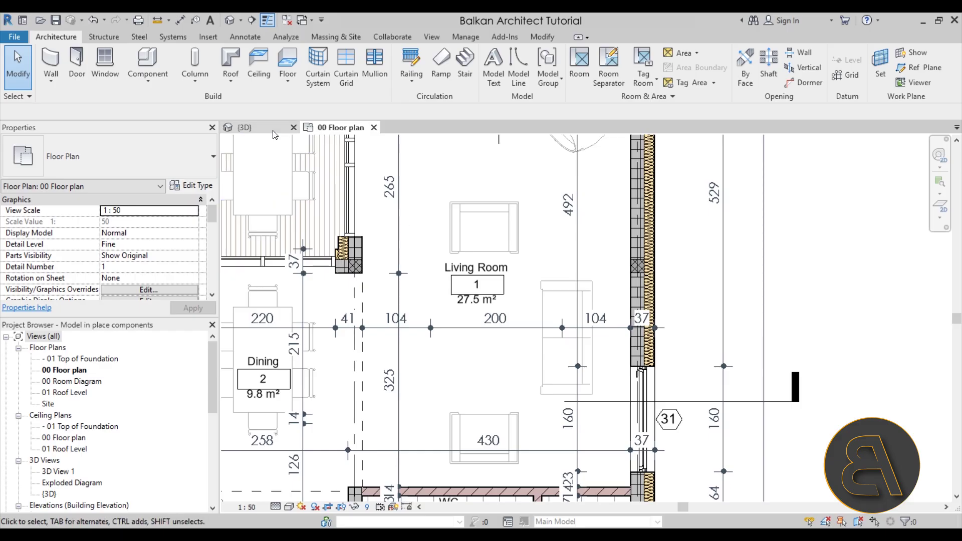
# Step: Switch to the 3D view and examine the recessed terrace at the back of the house
pyautogui.hotkey('ctrl', 'Tab')
pyautogui.keyDown('shift'); pyautogui.moveTo(452, 316); pyautogui.dragTo(538, 361, button='middle'); pyautogui.keyUp('shift')
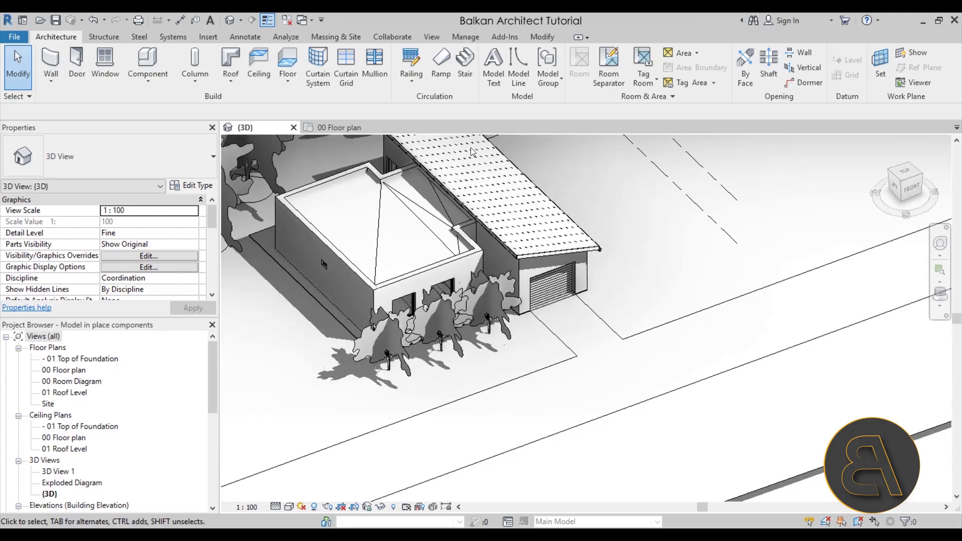
pyautogui.click(415, 319)
pyautogui.press('Escape')
pyautogui.keyDown('shift'); pyautogui.moveTo(415, 318); pyautogui.dragTo(483, 226, button='middle'); pyautogui.keyUp('shift')
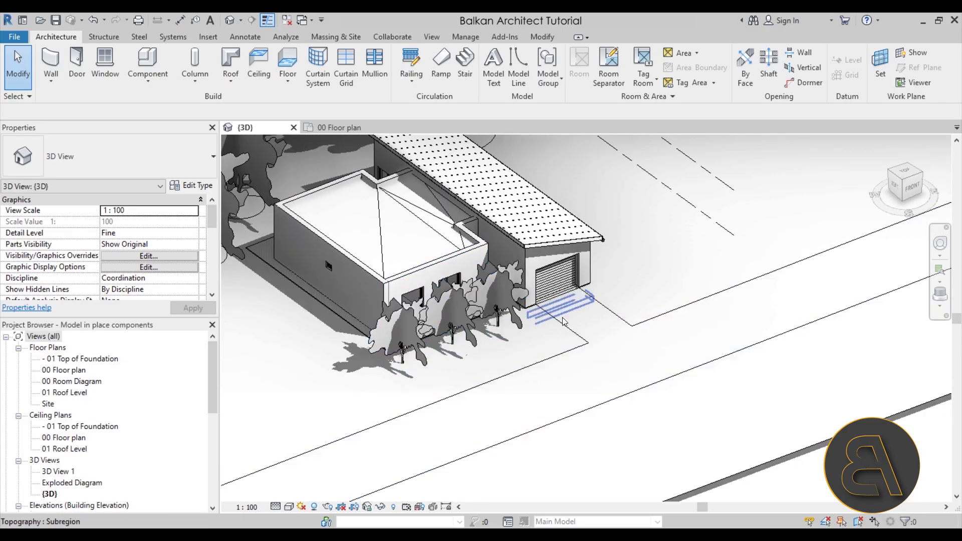
pyautogui.keyDown('shift'); pyautogui.moveTo(597, 334); pyautogui.dragTo(558, 297, button='middle'); pyautogui.keyUp('shift')
pyautogui.scroll(3, 518, 291)
pyautogui.keyDown('shift'); pyautogui.moveTo(518, 292); pyautogui.dragTo(356, 245, button='middle'); pyautogui.keyUp('shift')
pyautogui.scroll(2, 372, 245)
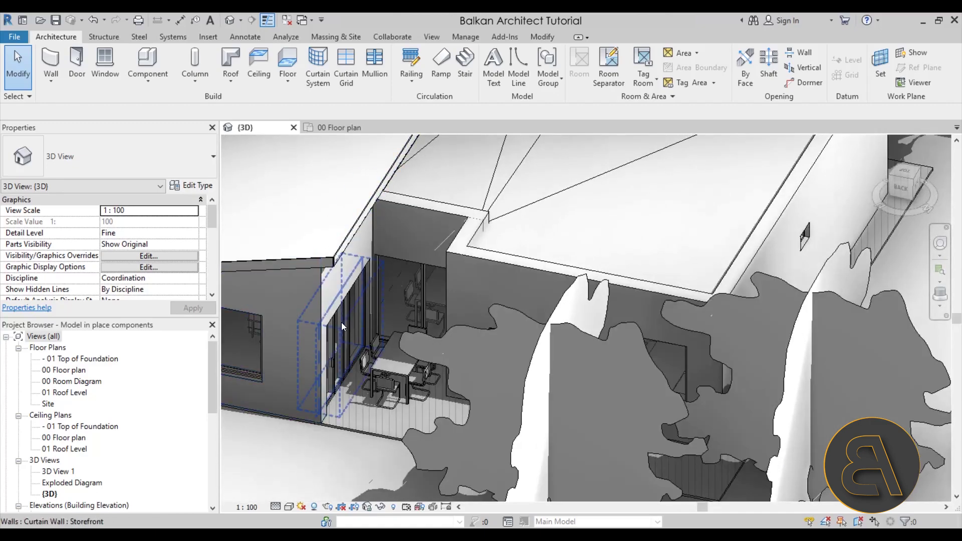
pyautogui.keyDown('shift'); pyautogui.moveTo(343, 289); pyautogui.dragTo(341, 293, button='middle'); pyautogui.keyUp('shift')
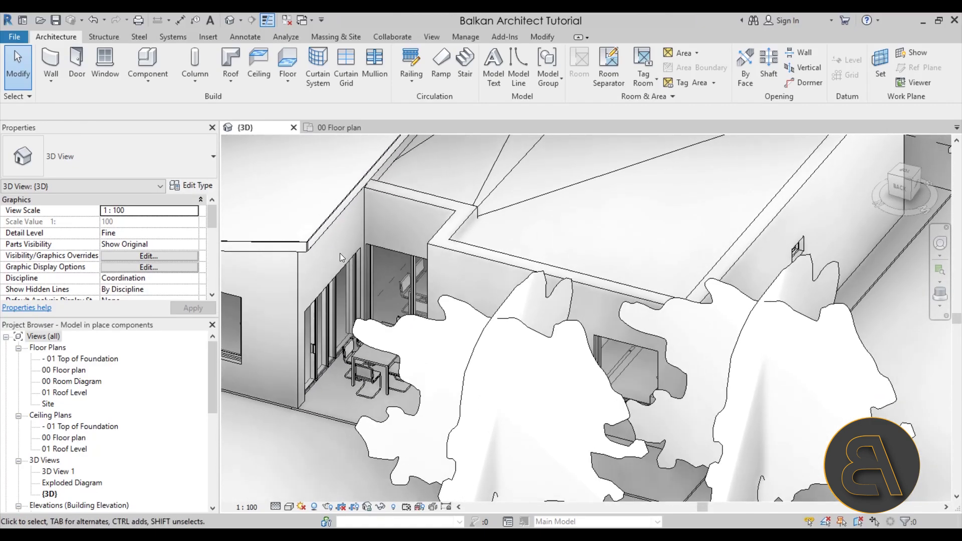
# Step: Create a model in-place component in the Generic Models category and name it Sun shade
pyautogui.click(151, 84)
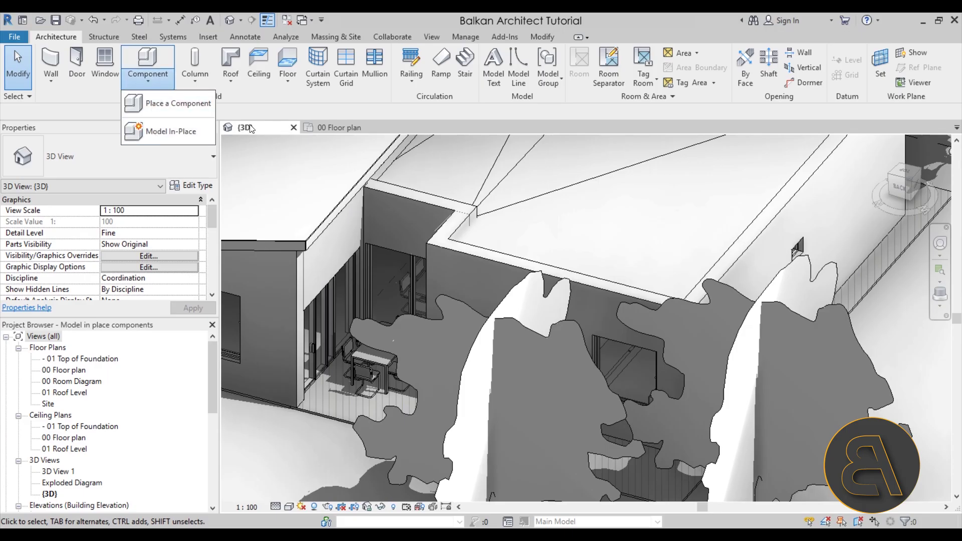
pyautogui.click(173, 132)
pyautogui.scroll(-1, 751, 201)
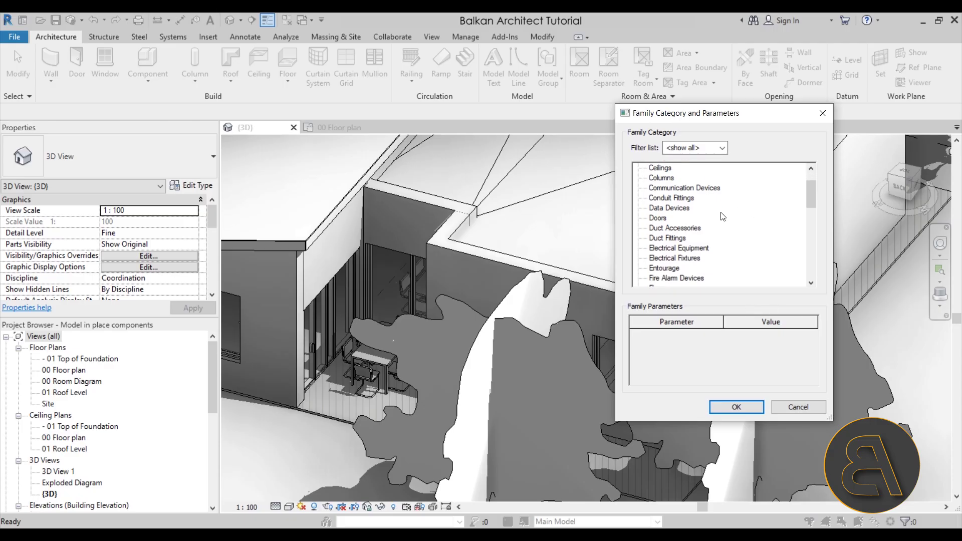
pyautogui.scroll(-3, 656, 207)
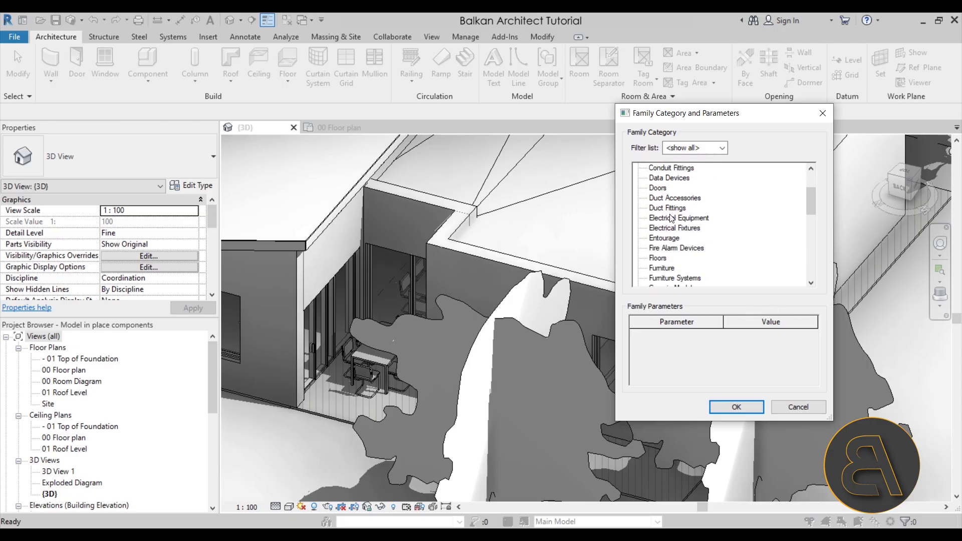
pyautogui.scroll(-1, 671, 220)
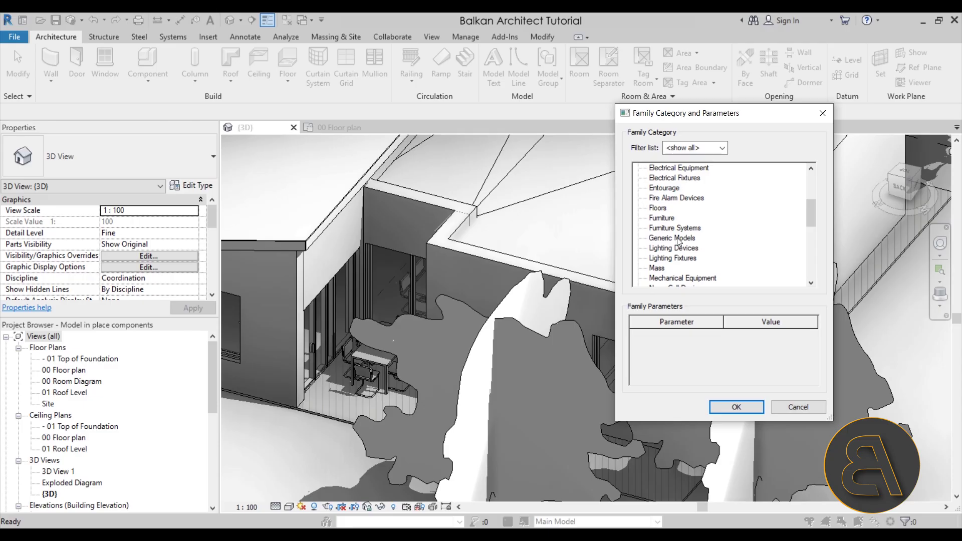
pyautogui.click(674, 239)
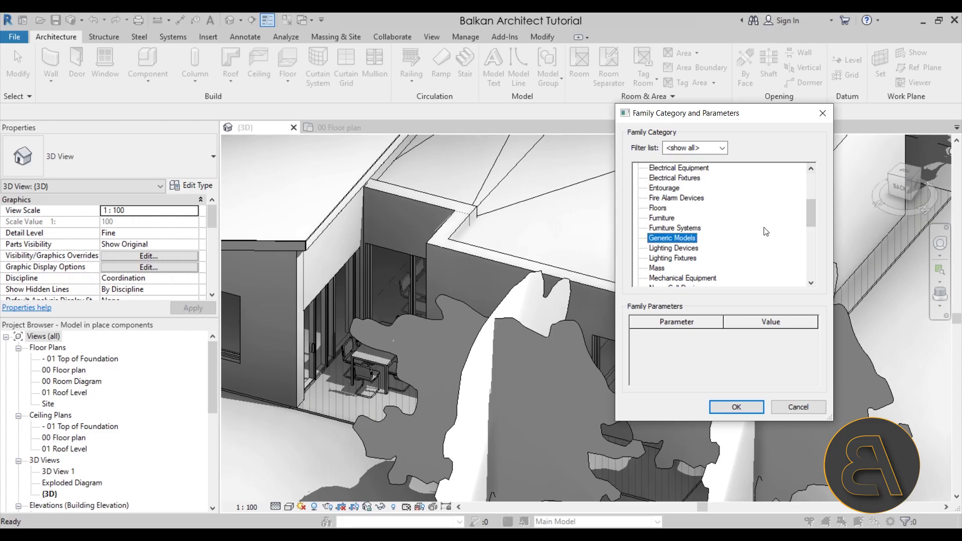
pyautogui.moveTo(813, 211)
pyautogui.mouseDown()
pyautogui.moveTo(817, 278)
pyautogui.moveTo(815, 185)
pyautogui.moveTo(812, 219)
pyautogui.mouseUp()
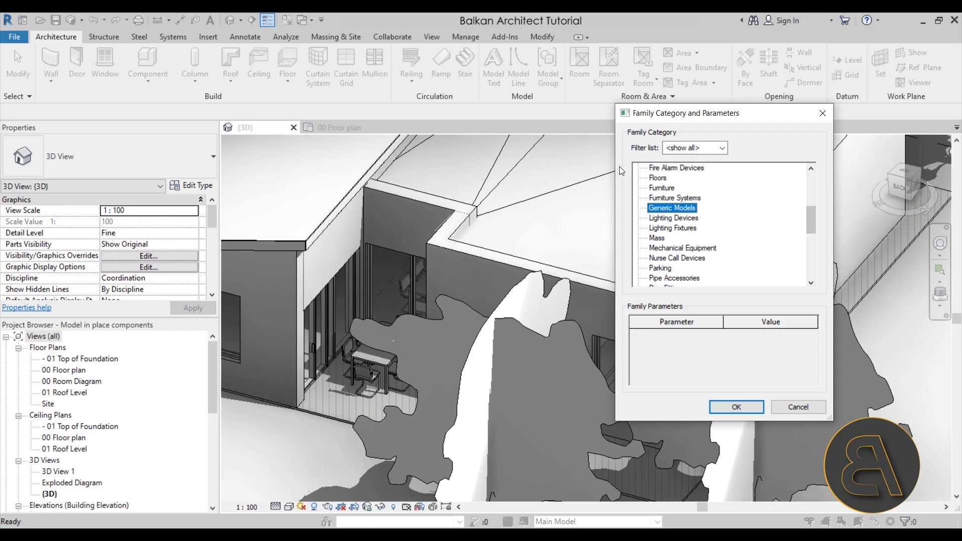
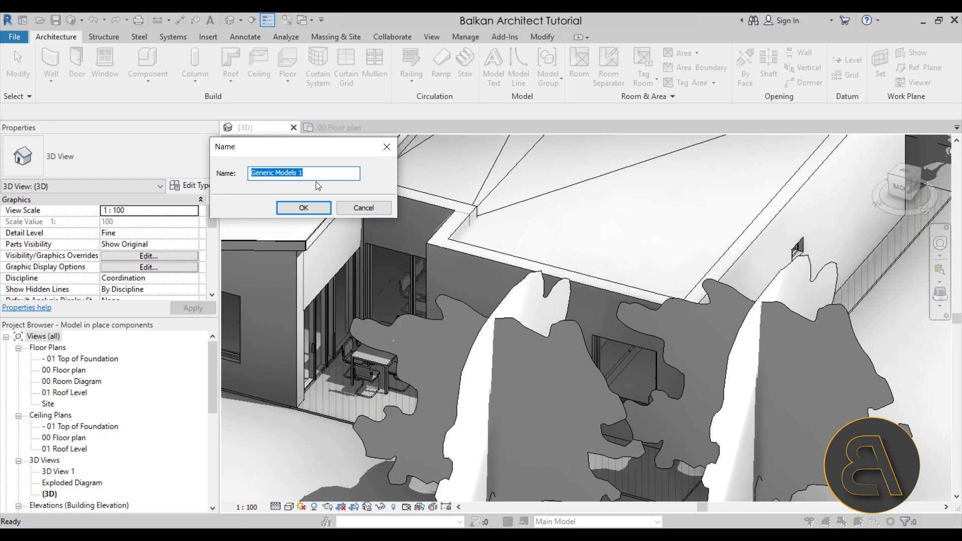
pyautogui.write('Sun shade')
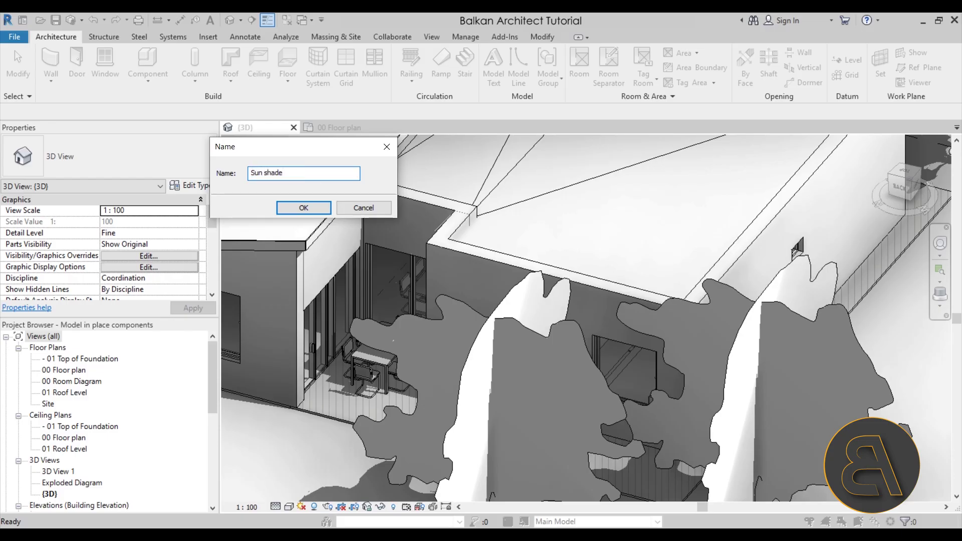
pyautogui.press('Return')
# Step: Set the work plane by picking the side face of the exterior wall next to the terrace recess
pyautogui.keyDown('shift'); pyautogui.moveTo(364, 209); pyautogui.dragTo(407, 273, button='middle'); pyautogui.keyUp('shift')
pyautogui.keyDown('shift'); pyautogui.moveTo(366, 246); pyautogui.dragTo(455, 272, button='middle'); pyautogui.keyUp('shift')
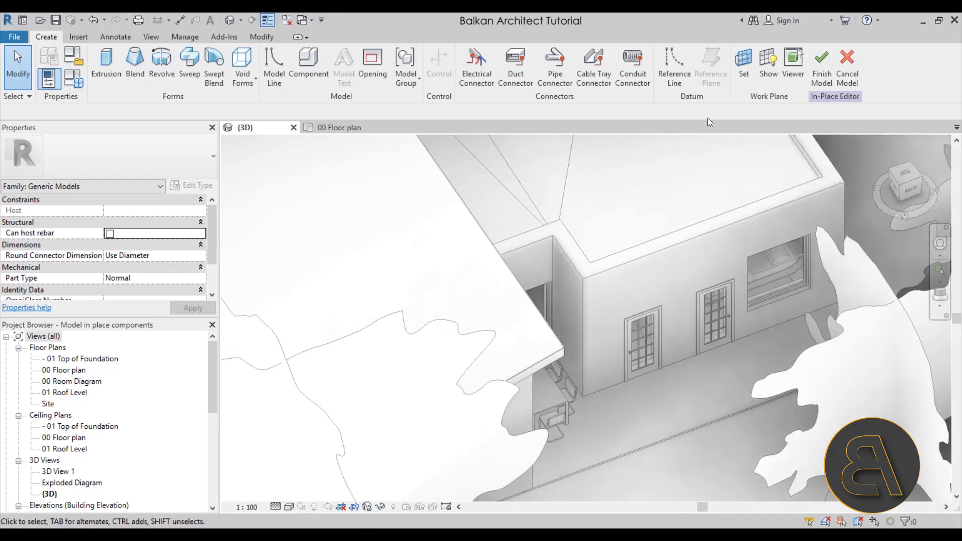
pyautogui.click(744, 74)
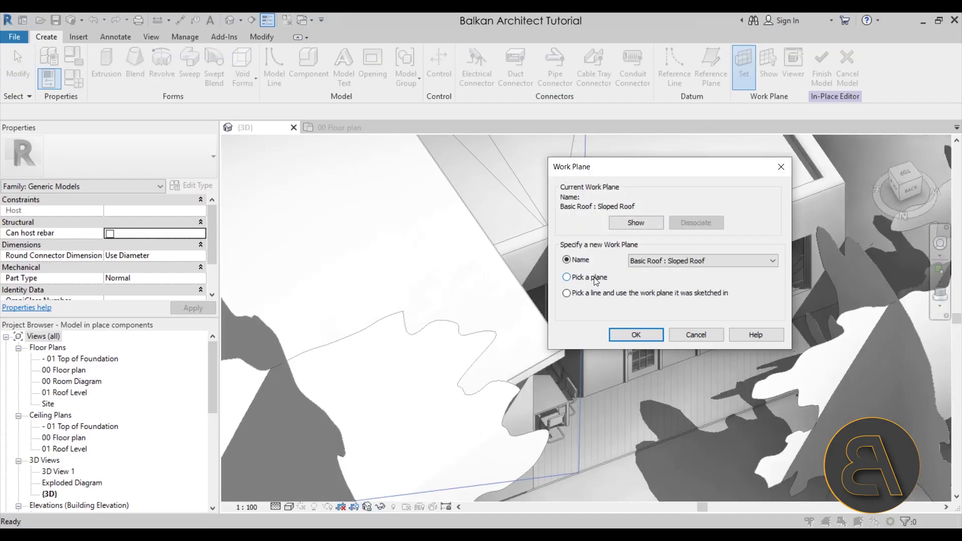
pyautogui.click(636, 334)
pyautogui.scroll(3, 574, 246)
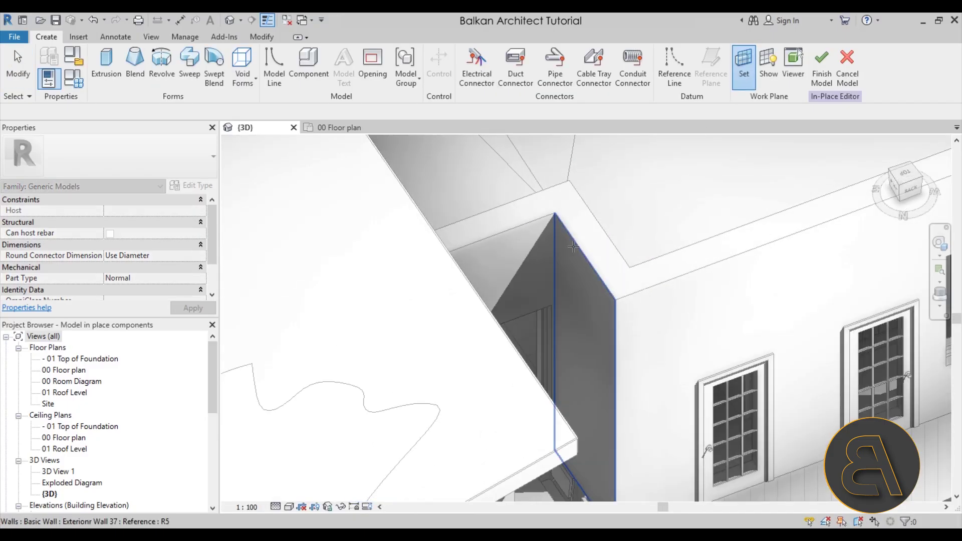
pyautogui.click(578, 252)
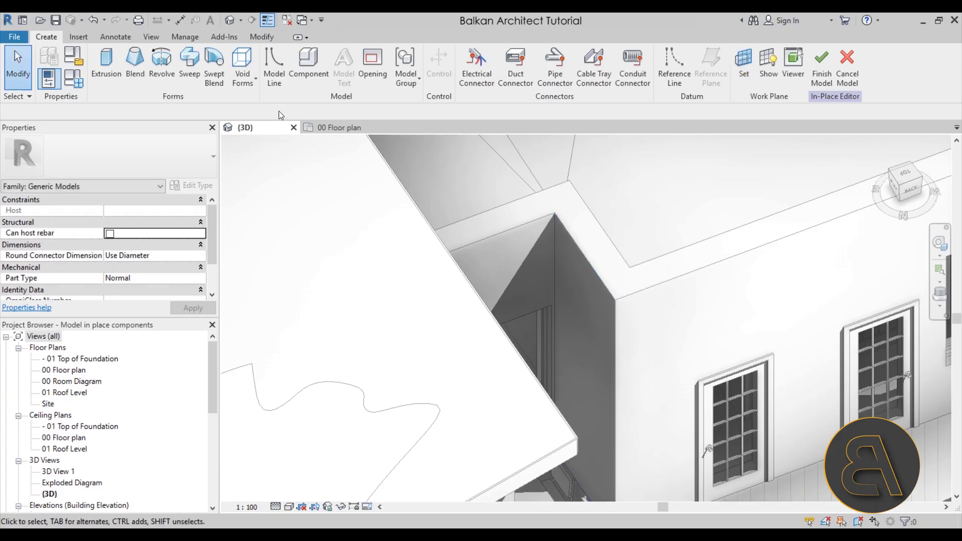
# Step: Start an extrusion and sketch a small upright rectangle on the wall face, against the inner corner above the storefront glazing
pyautogui.click(111, 68)
pyautogui.moveTo(561, 310)
pyautogui.keyDown('shift'); pyautogui.mouseDown(button='middle')
pyautogui.moveTo(683, 323)
pyautogui.moveTo(656, 262)
pyautogui.moveTo(631, 247)
pyautogui.mouseUp(button='middle'); pyautogui.keyUp('shift')
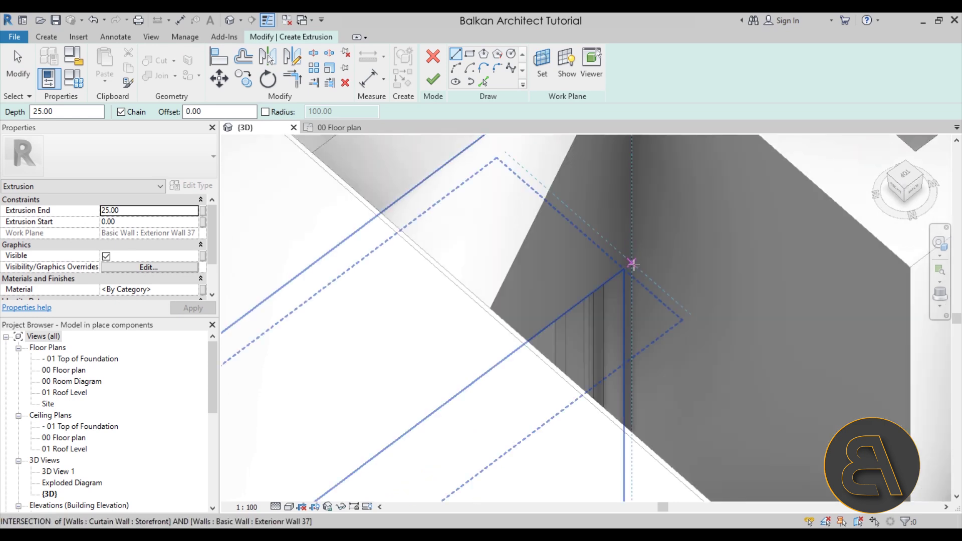
pyautogui.click(632, 211)
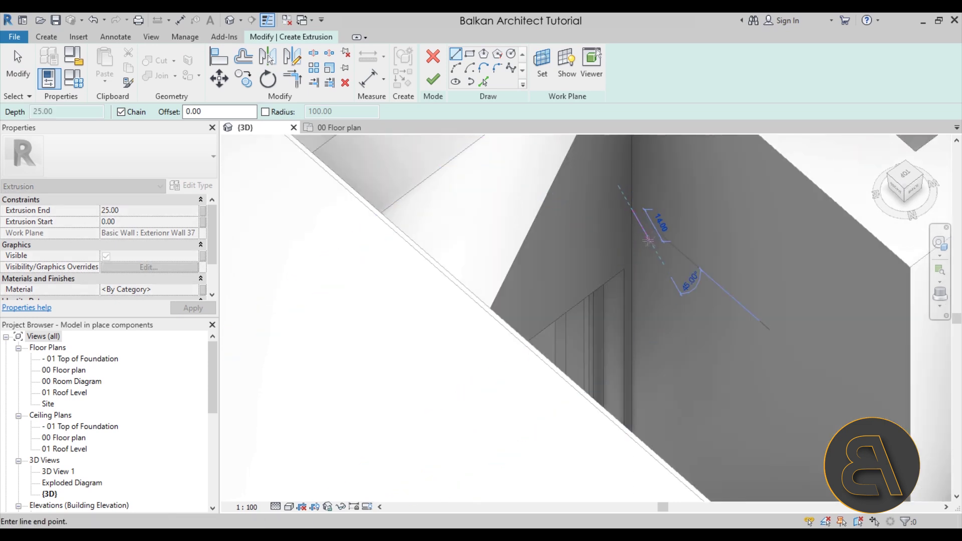
pyautogui.click(469, 53)
pyautogui.click(632, 212)
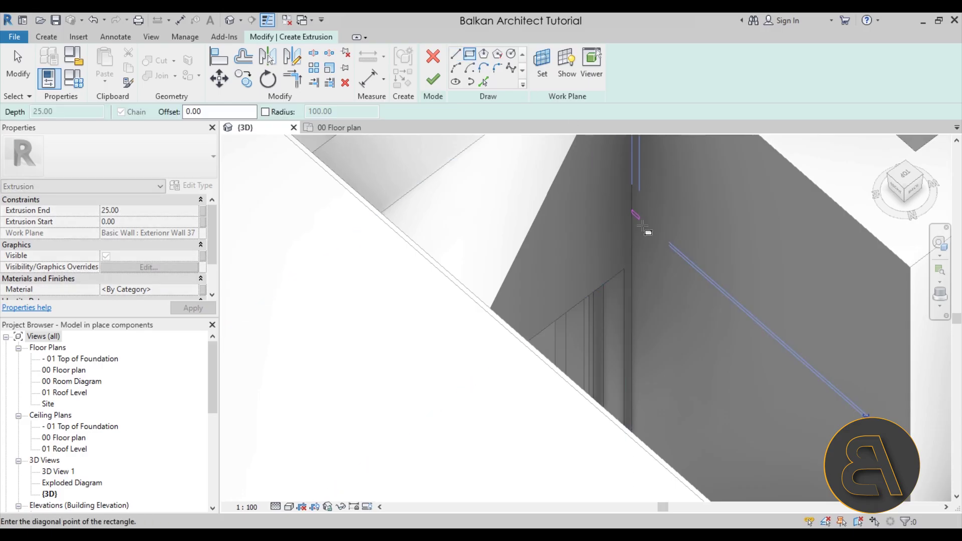
pyautogui.click(650, 250)
pyautogui.press('Escape')
pyautogui.press('Escape')
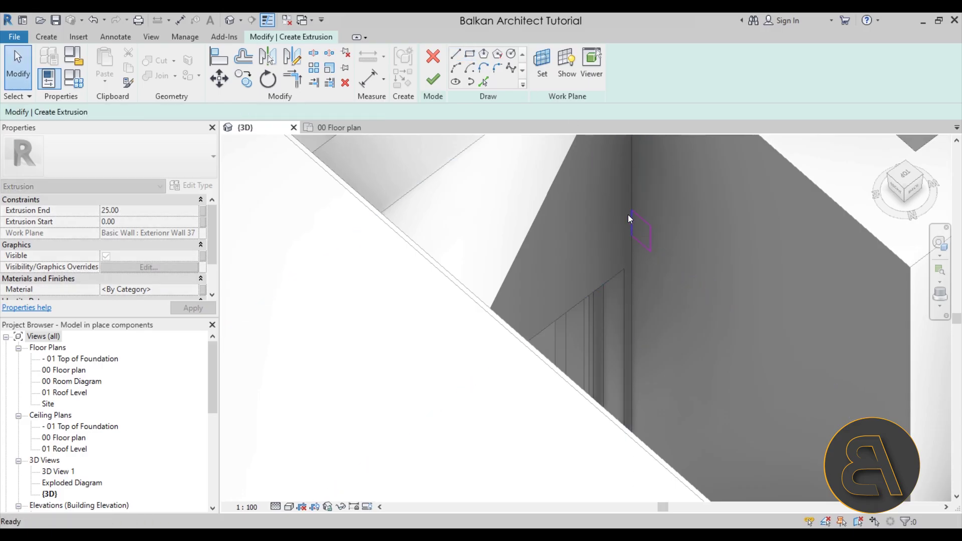
# Step: Copy the rectangle a short distance horizontally along the wall face, away from the inner corner
pyautogui.moveTo(629, 217); pyautogui.dragTo(623, 307)
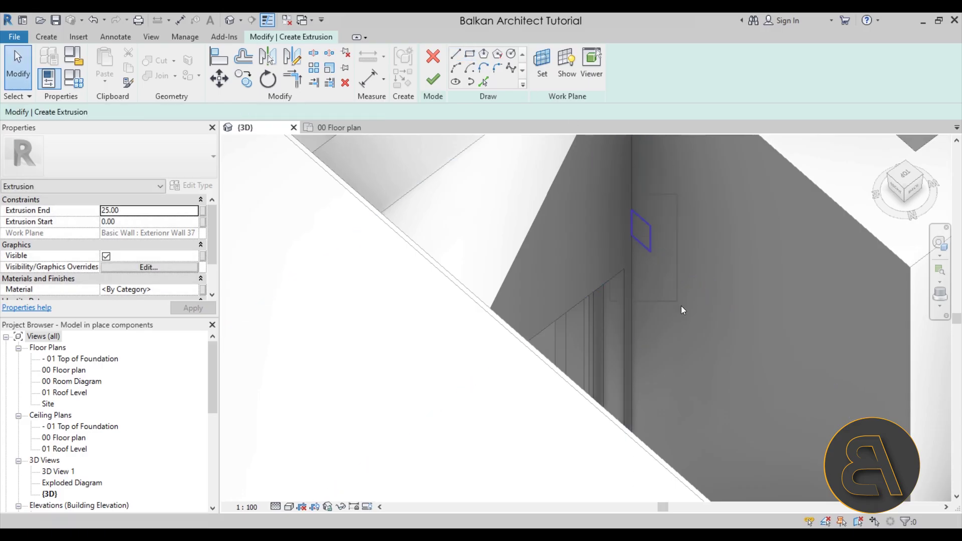
pyautogui.click(245, 82)
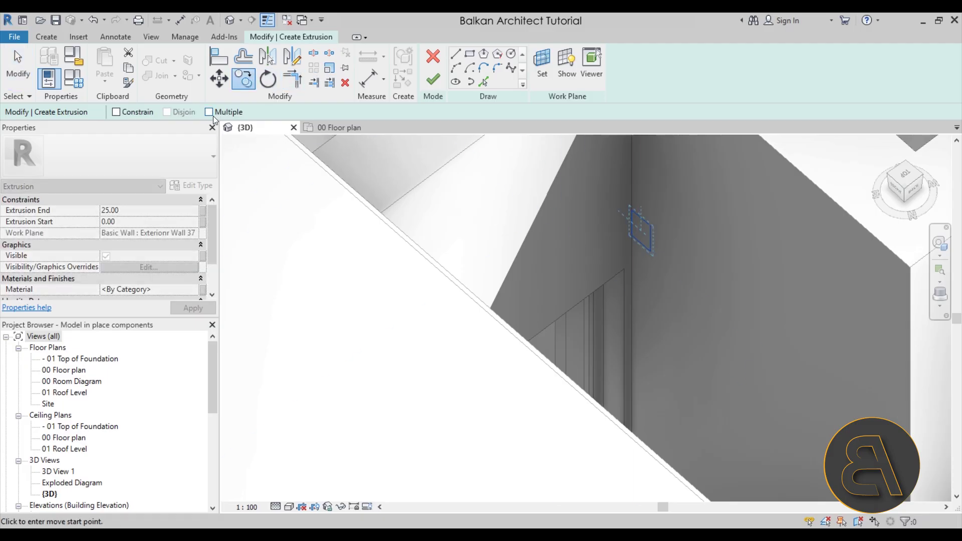
pyautogui.click(633, 238)
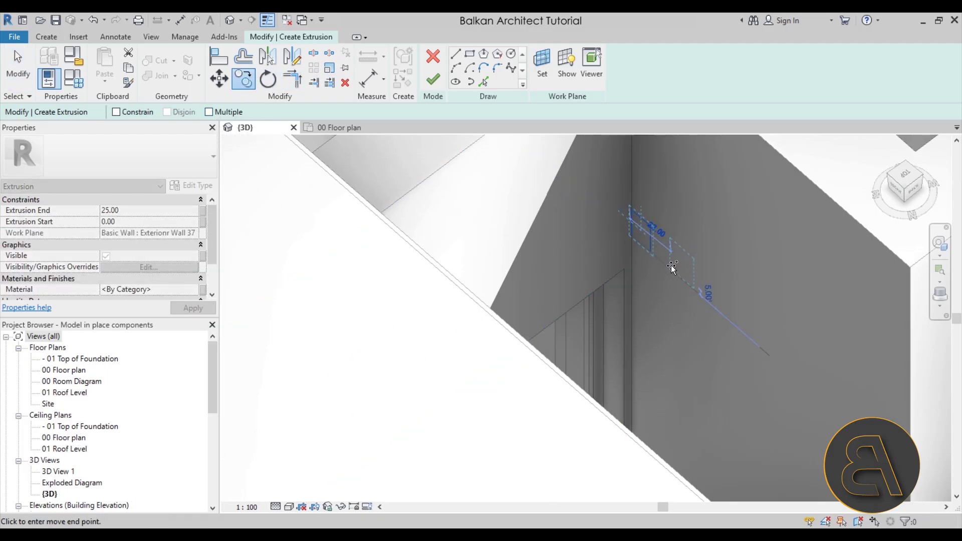
pyautogui.click(679, 274)
pyautogui.press('Escape')
# Step: Select the second rectangle and set the Copy command to make multiple copies
pyautogui.moveTo(670, 236); pyautogui.dragTo(774, 358)
pyautogui.click(246, 81)
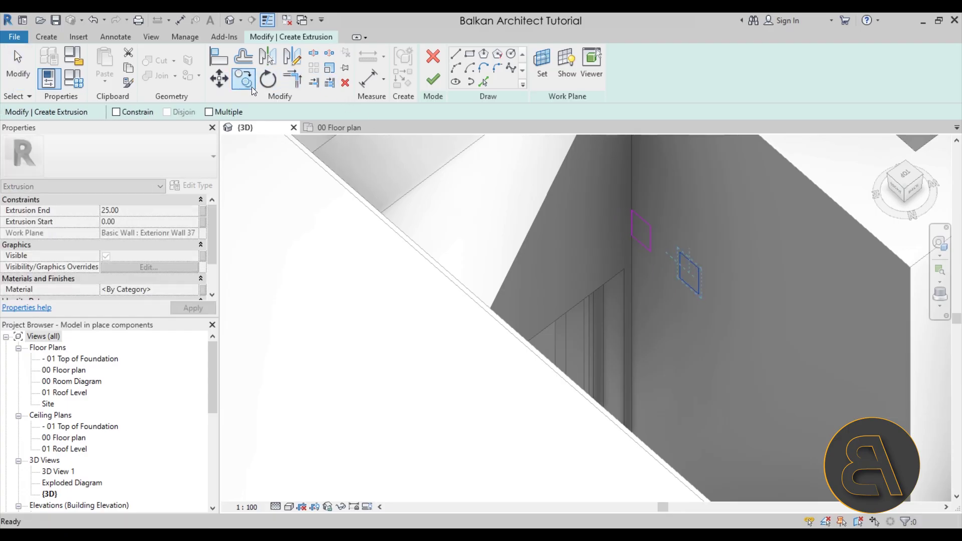
pyautogui.click(209, 112)
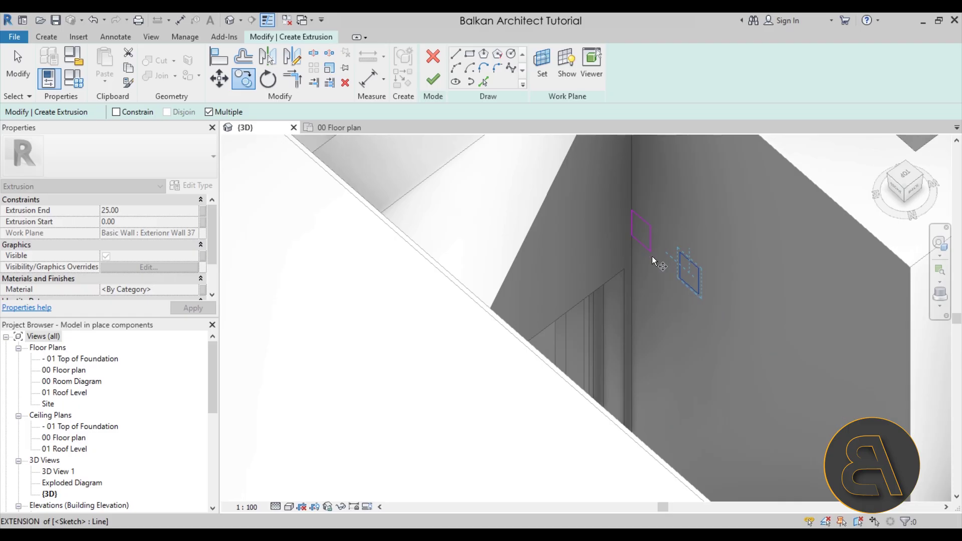
pyautogui.click(651, 256)
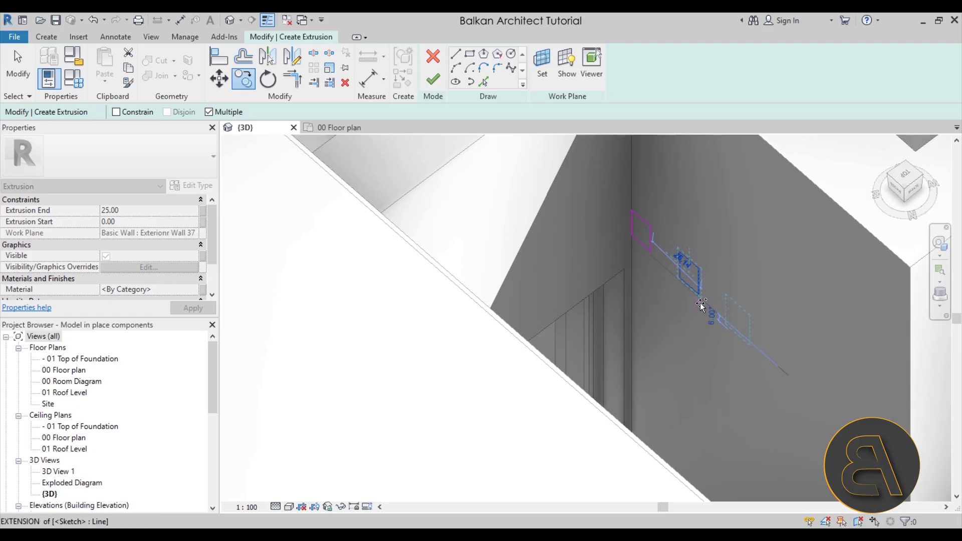
pyautogui.press('Escape')
pyautogui.press('Escape')
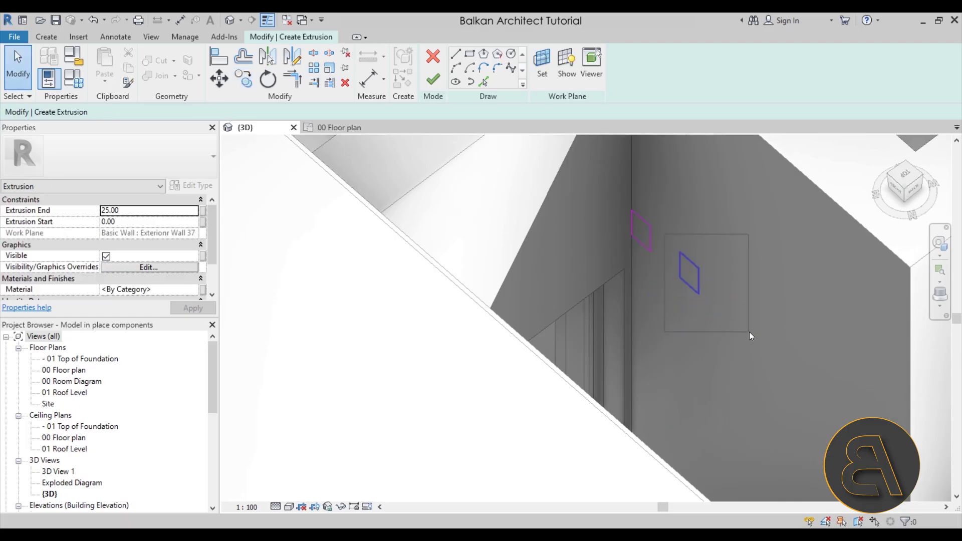
# Step: Copy the second rectangle four times along the wall face at the same spacing, making a row of six rectangles
pyautogui.moveTo(745, 335); pyautogui.dragTo(745, 334)
pyautogui.press('c')
pyautogui.press('o')
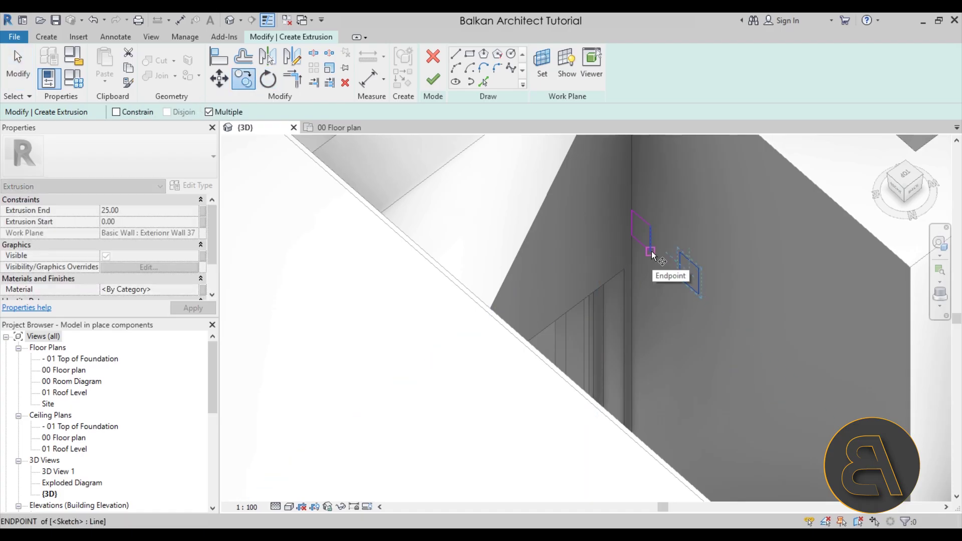
pyautogui.click(651, 253)
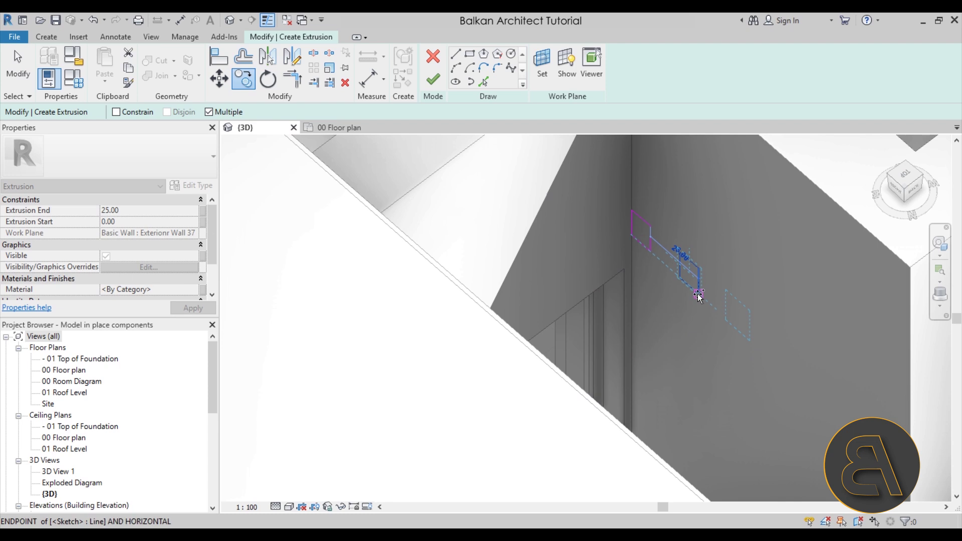
pyautogui.click(746, 334)
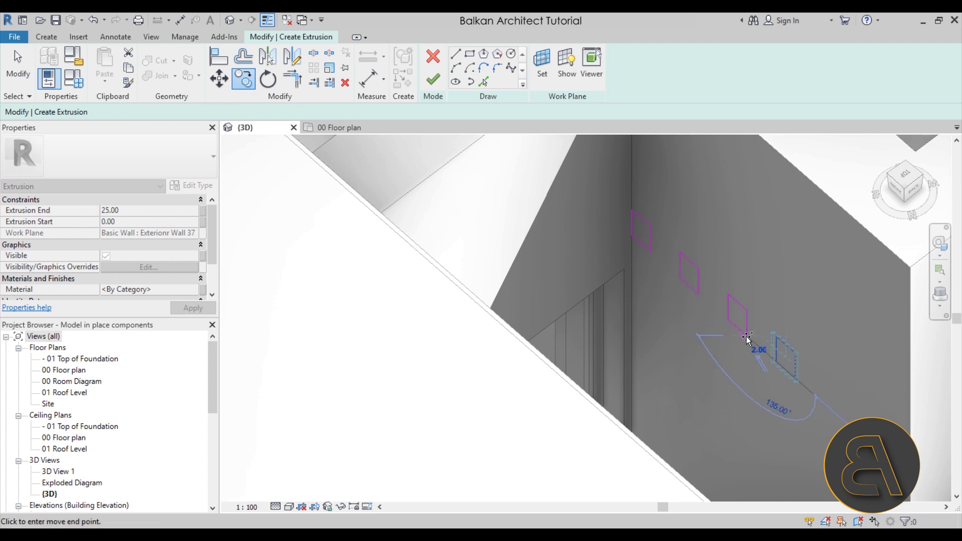
pyautogui.click(797, 379)
pyautogui.scroll(-3, 782, 380)
pyautogui.scroll(4, 703, 298)
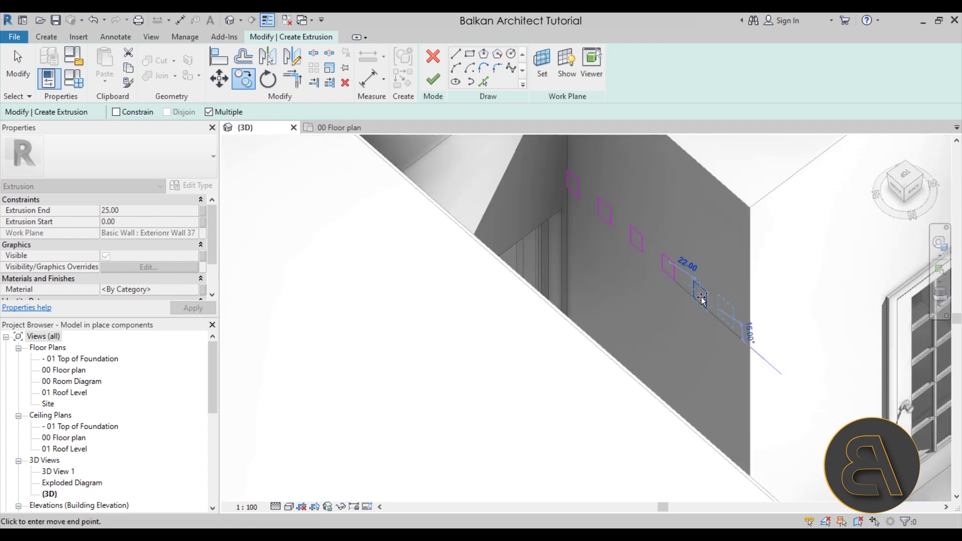
pyautogui.press('Escape')
pyautogui.scroll(-5, 701, 296)
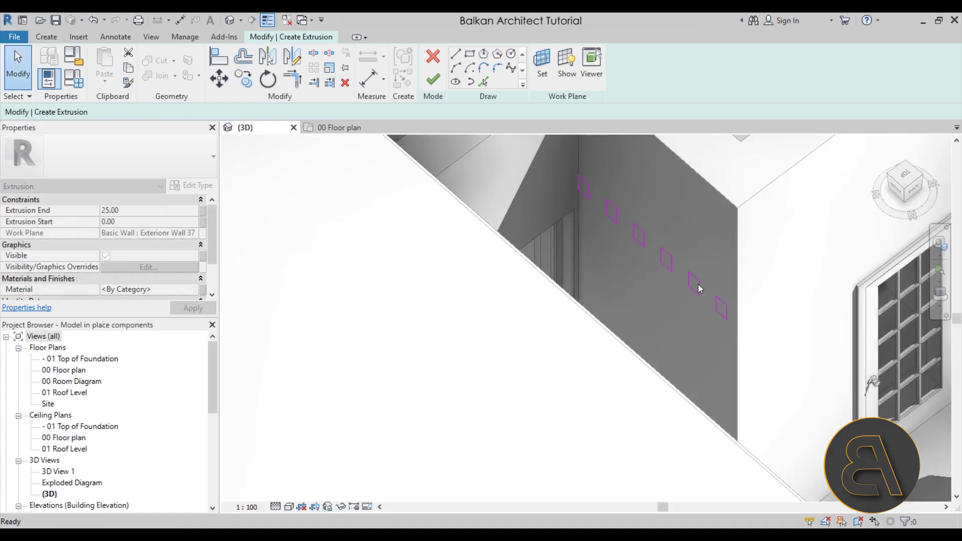
# Step: Finish the extrusion sketch and stretch the slats across the terrace to the opposite wall, to a depth of 228
pyautogui.keyDown('shift'); pyautogui.moveTo(655, 261); pyautogui.dragTo(706, 291, button='middle'); pyautogui.keyUp('shift')
pyautogui.click(433, 80)
pyautogui.keyDown('shift'); pyautogui.moveTo(706, 226); pyautogui.dragTo(632, 236, button='middle'); pyautogui.keyUp('shift')
pyautogui.scroll(5, 634, 251)
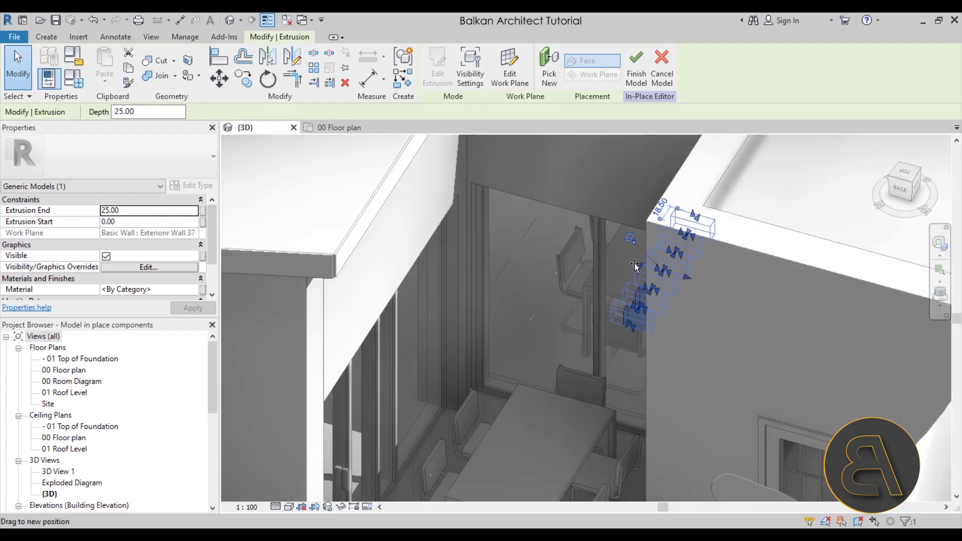
pyautogui.moveTo(634, 263); pyautogui.dragTo(418, 220)
pyautogui.keyDown('shift'); pyautogui.moveTo(419, 220); pyautogui.dragTo(419, 203, button='middle'); pyautogui.keyUp('shift')
pyautogui.scroll(3, 422, 188)
pyautogui.moveTo(422, 188); pyautogui.dragTo(450, 201)
pyautogui.press('Escape')
pyautogui.keyDown('shift'); pyautogui.moveTo(371, 263); pyautogui.dragTo(386, 256, button='middle'); pyautogui.keyUp('shift')
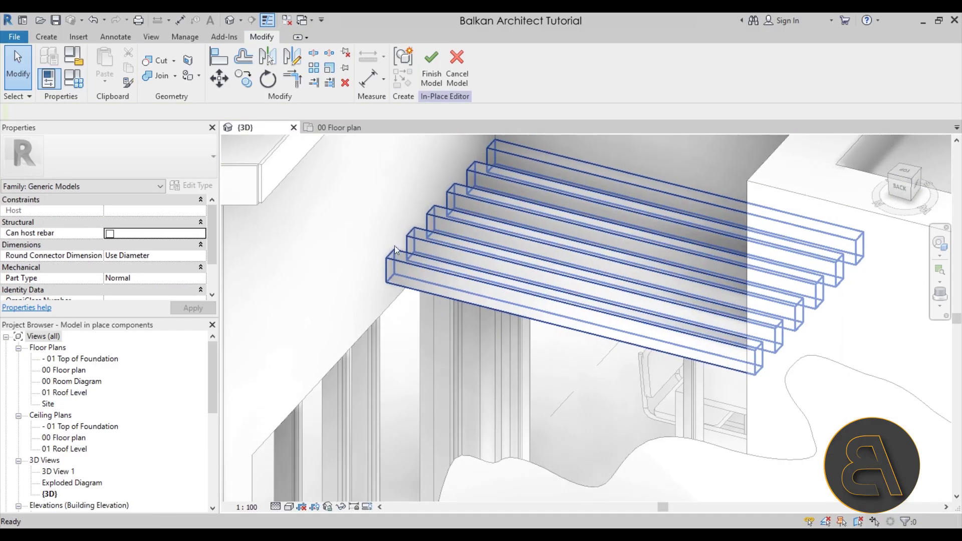
# Step: Examine how the ends of the slats meet the opposite wall and how the shade sits over the terrace
pyautogui.scroll(4, 398, 250)
pyautogui.scroll(2, 395, 248)
pyautogui.scroll(-2, 396, 252)
pyautogui.click(396, 251)
pyautogui.keyDown('shift'); pyautogui.moveTo(418, 240); pyautogui.dragTo(466, 273, button='middle'); pyautogui.keyUp('shift')
pyautogui.scroll(-5, 465, 274)
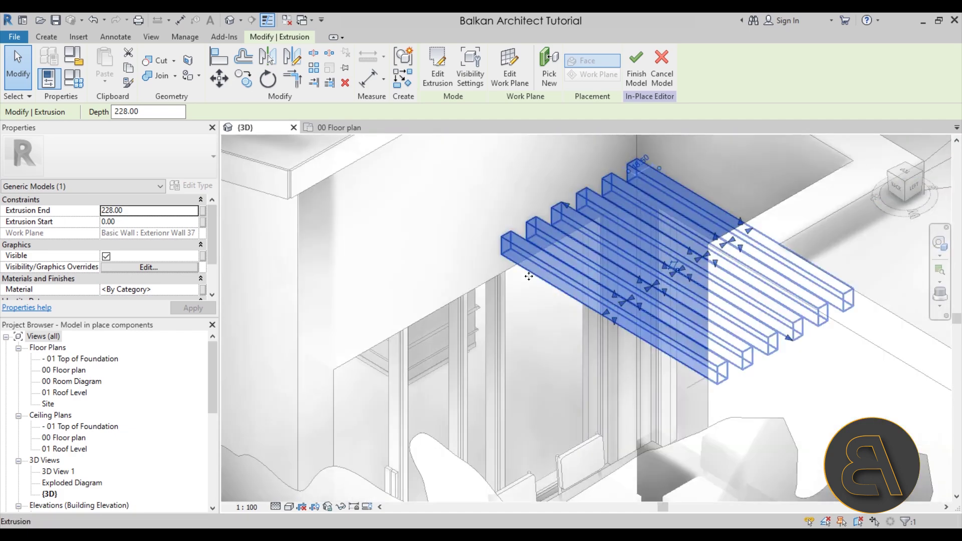
pyautogui.press('Escape')
pyautogui.moveTo(518, 300)
pyautogui.keyDown('shift'); pyautogui.mouseDown(button='middle')
pyautogui.moveTo(561, 313)
pyautogui.moveTo(530, 265)
pyautogui.moveTo(519, 275)
pyautogui.mouseUp(button='middle'); pyautogui.keyUp('shift')
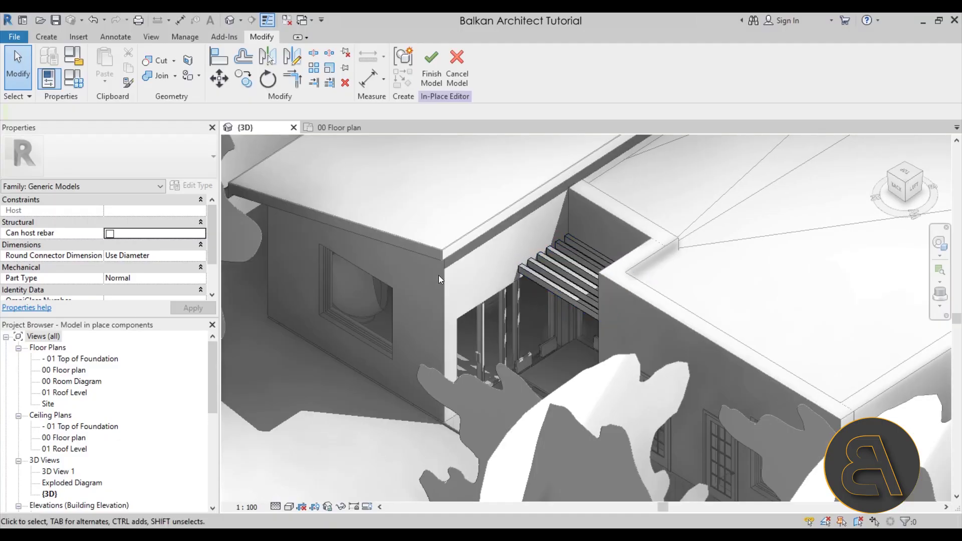
# Step: Search the project materials for "wood" and assign Birch to the slat extrusion
pyautogui.click(542, 287)
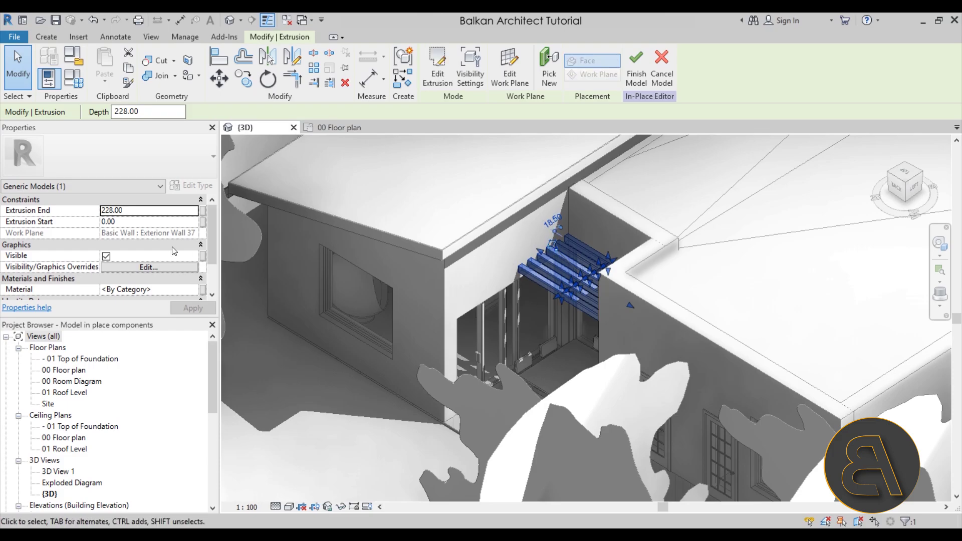
pyautogui.scroll(-1, 176, 259)
pyautogui.click(195, 268)
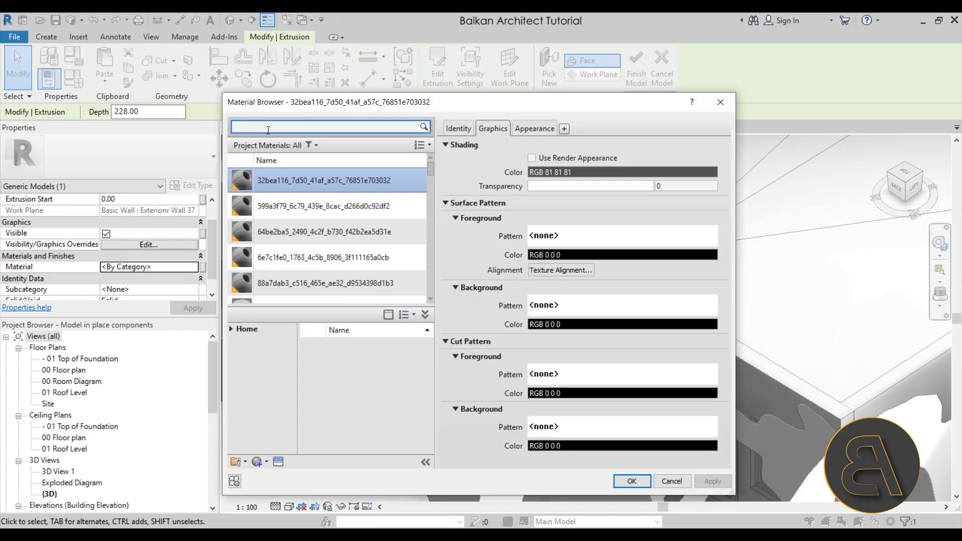
pyautogui.click(266, 128)
pyautogui.write('w')
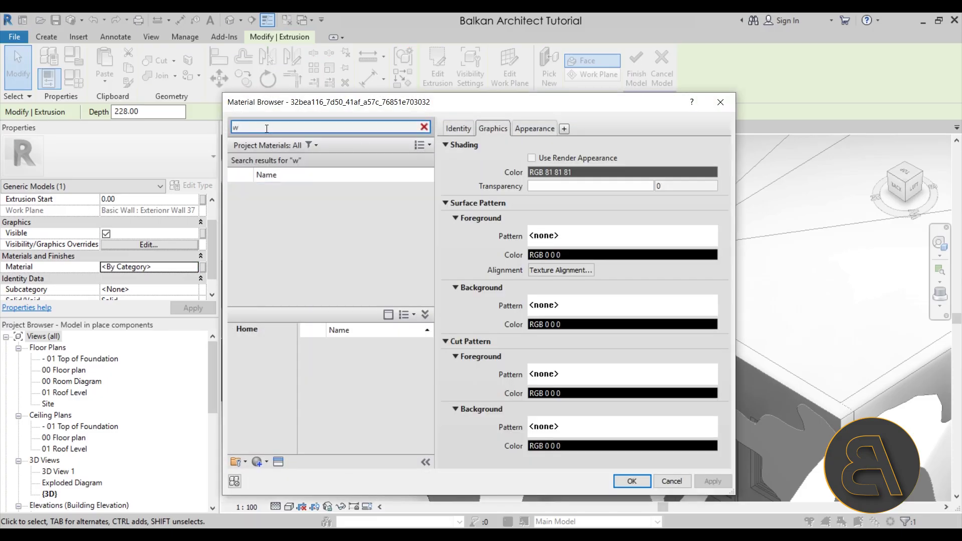
pyautogui.write('ood')
pyautogui.click(288, 198)
pyautogui.click(631, 480)
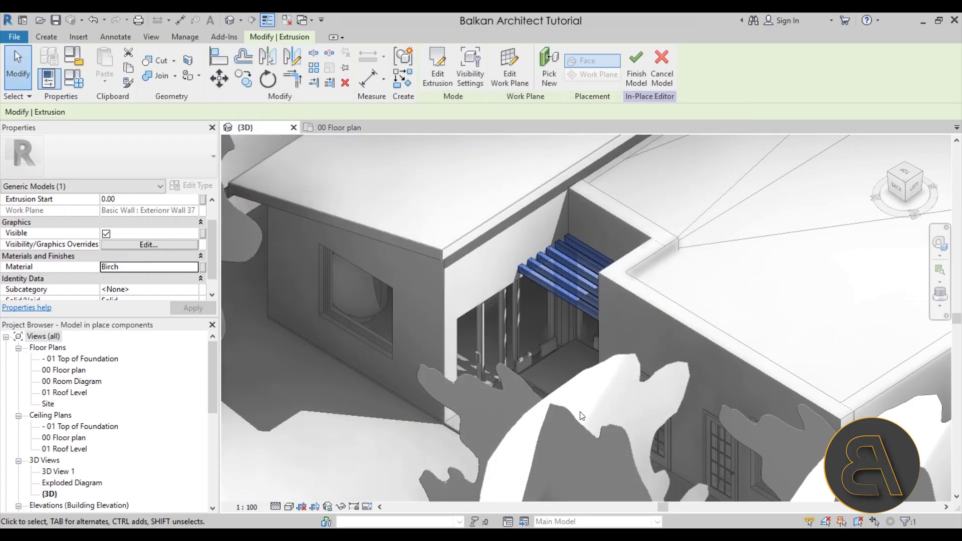
# Step: Finish the in-place sun shade model and check it above the terrace
pyautogui.click(637, 75)
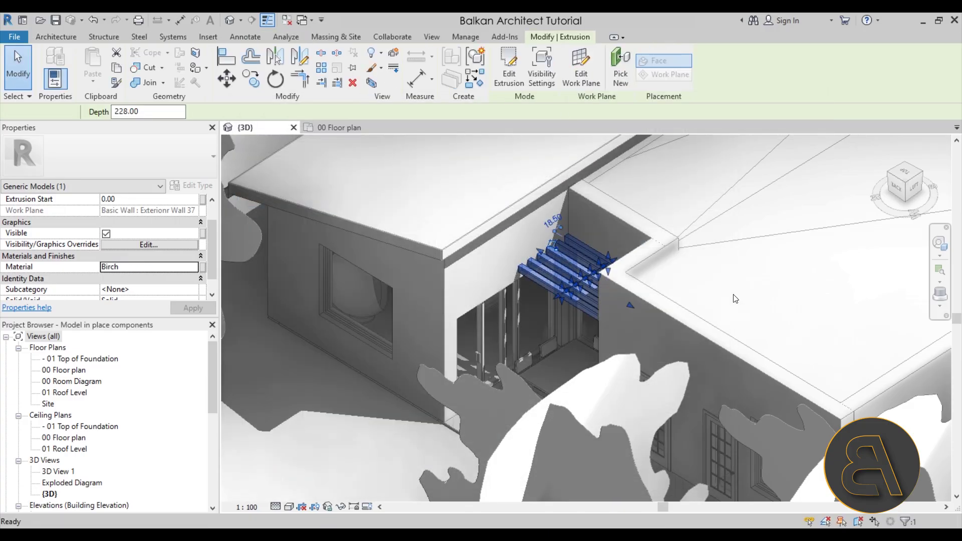
pyautogui.scroll(-3, 587, 251)
pyautogui.moveTo(587, 252)
pyautogui.keyDown('shift'); pyautogui.mouseDown(button='middle')
pyautogui.moveTo(623, 224)
pyautogui.moveTo(552, 268)
pyautogui.moveTo(498, 270)
pyautogui.moveTo(535, 294)
pyautogui.moveTo(591, 308)
pyautogui.mouseUp(button='middle'); pyautogui.keyUp('shift')
pyautogui.scroll(3, 552, 269)
pyautogui.click(552, 269)
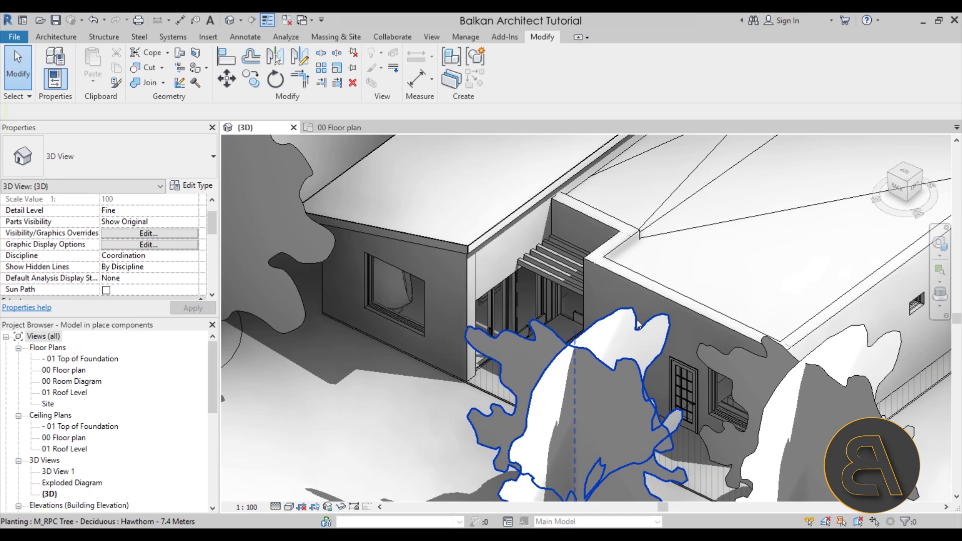
# Step: Place a horizontal wall reveal along the long exterior wall that has the small window
pyautogui.scroll(-5, 638, 324)
pyautogui.keyDown('shift'); pyautogui.moveTo(638, 324); pyautogui.dragTo(558, 346, button='middle'); pyautogui.keyUp('shift')
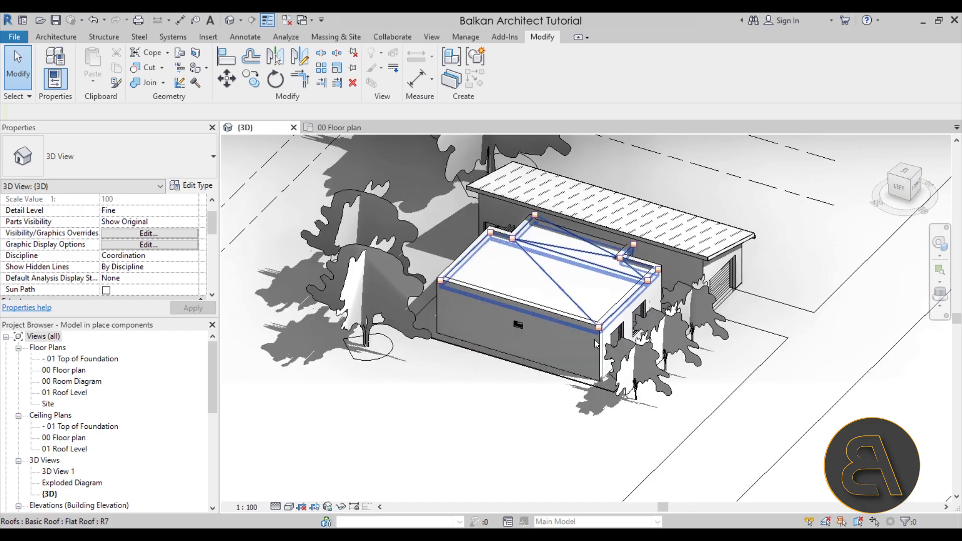
pyautogui.scroll(3, 591, 350)
pyautogui.scroll(4, 480, 283)
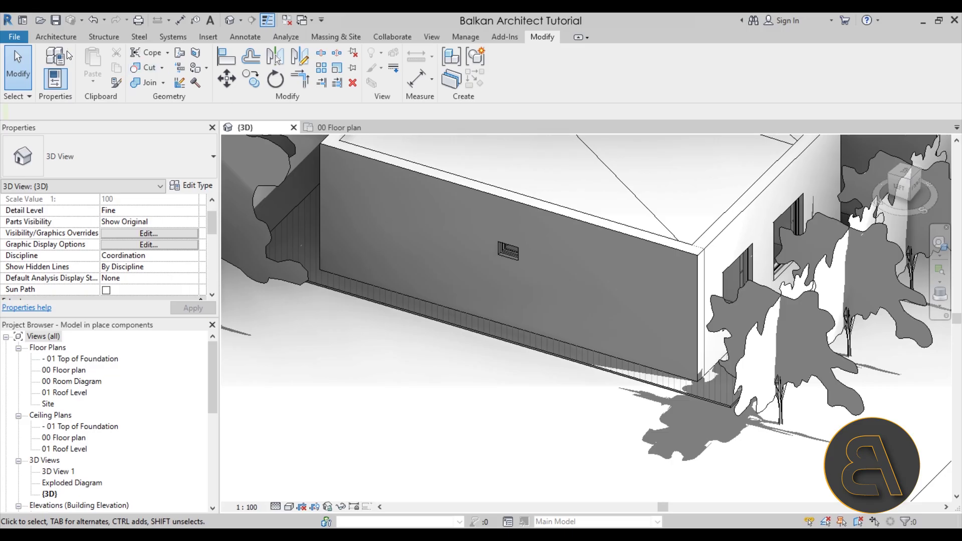
pyautogui.click(56, 36)
pyautogui.click(51, 82)
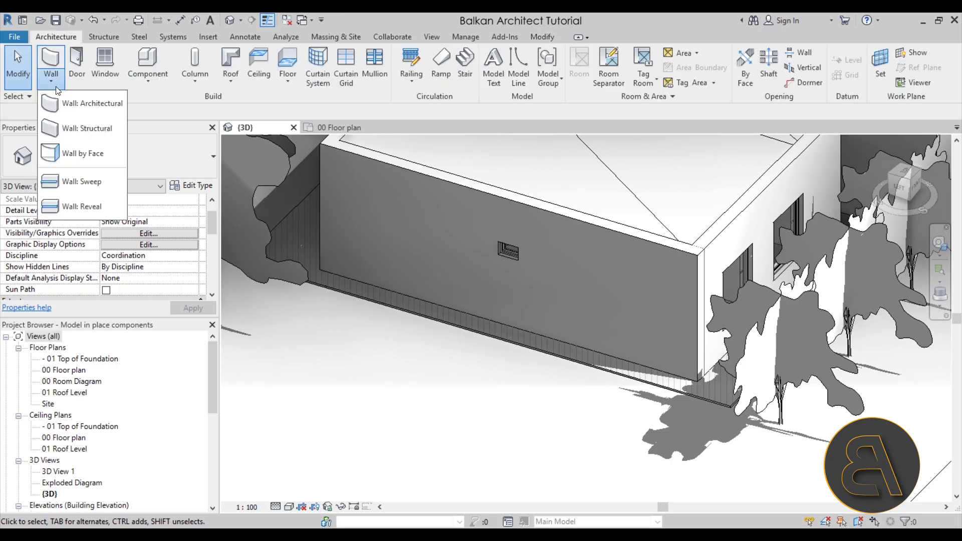
pyautogui.click(81, 206)
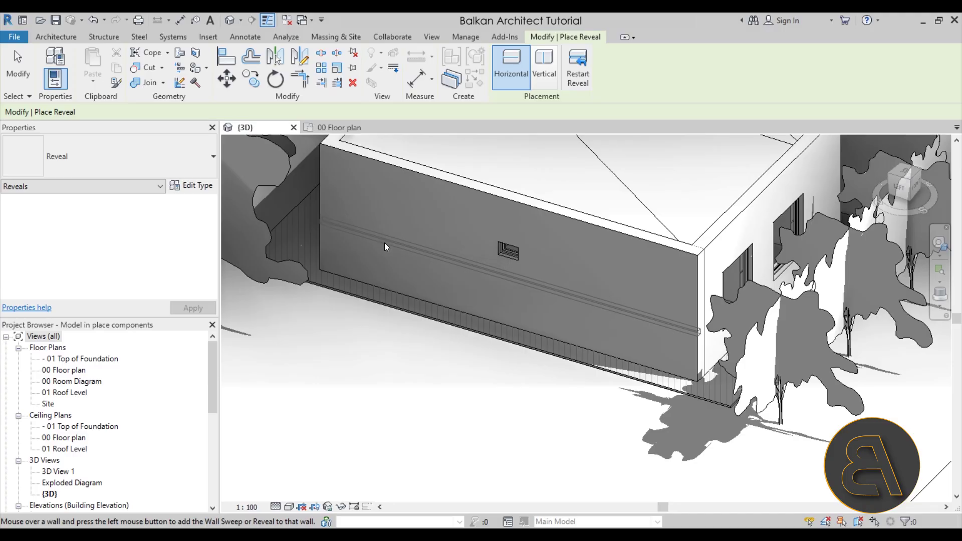
pyautogui.press('Escape')
pyautogui.press('Escape')
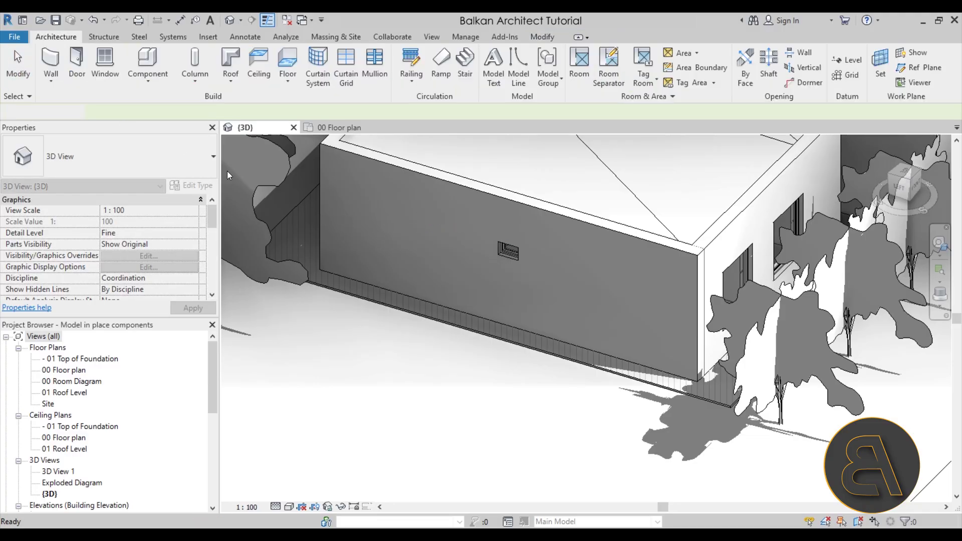
pyautogui.scroll(3, 369, 240)
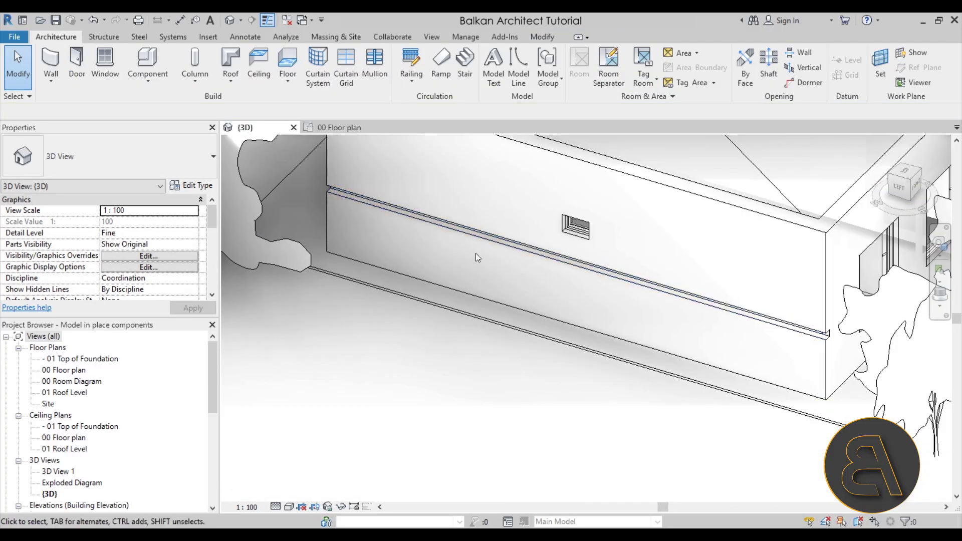
# Step: Select the horizontal reveal, inspect it along the wall and remove it
pyautogui.click(537, 252)
pyautogui.scroll(-3, 531, 291)
pyautogui.moveTo(564, 325)
pyautogui.keyDown('shift'); pyautogui.mouseDown(button='middle')
pyautogui.moveTo(545, 258)
pyautogui.moveTo(320, 228)
pyautogui.mouseUp(button='middle'); pyautogui.keyUp('shift')
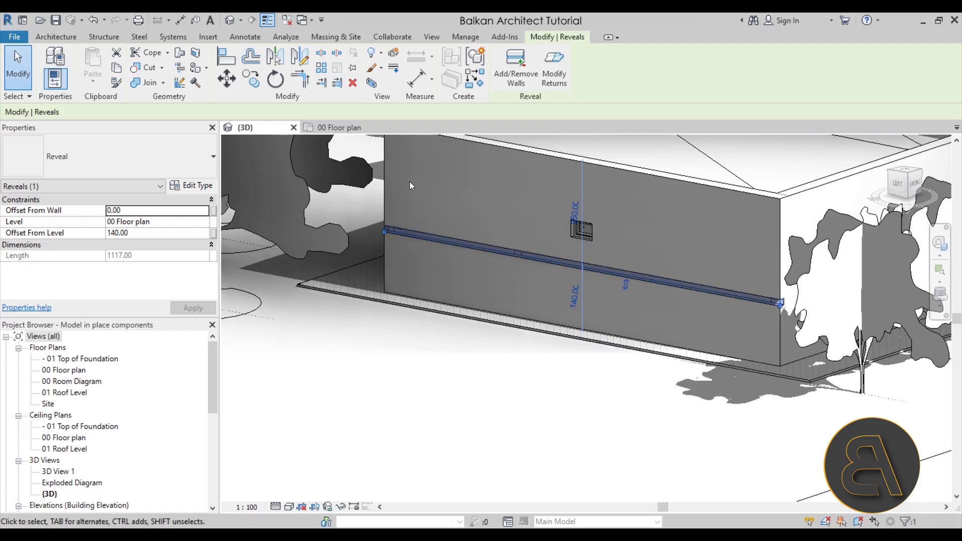
pyautogui.press('Escape')
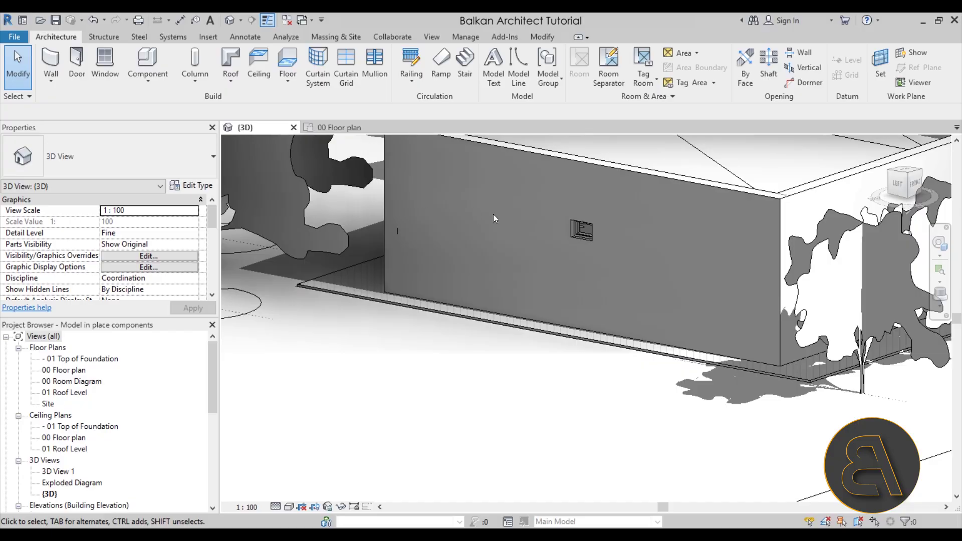
# Step: Start a new in-place model in the Walls category and give it a name beginning with "Wall"
pyautogui.click(146, 86)
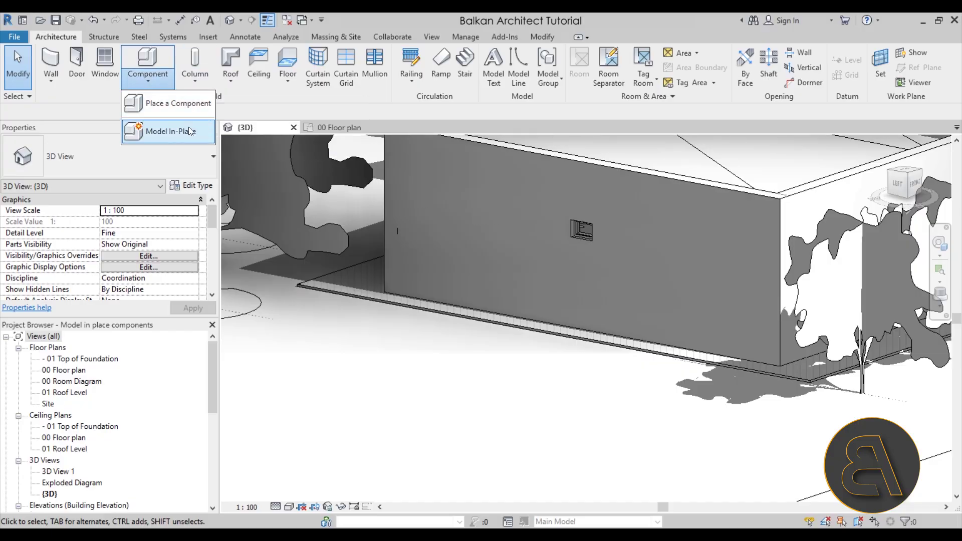
pyautogui.click(165, 138)
pyautogui.scroll(-1, 749, 231)
pyautogui.scroll(-3, 750, 232)
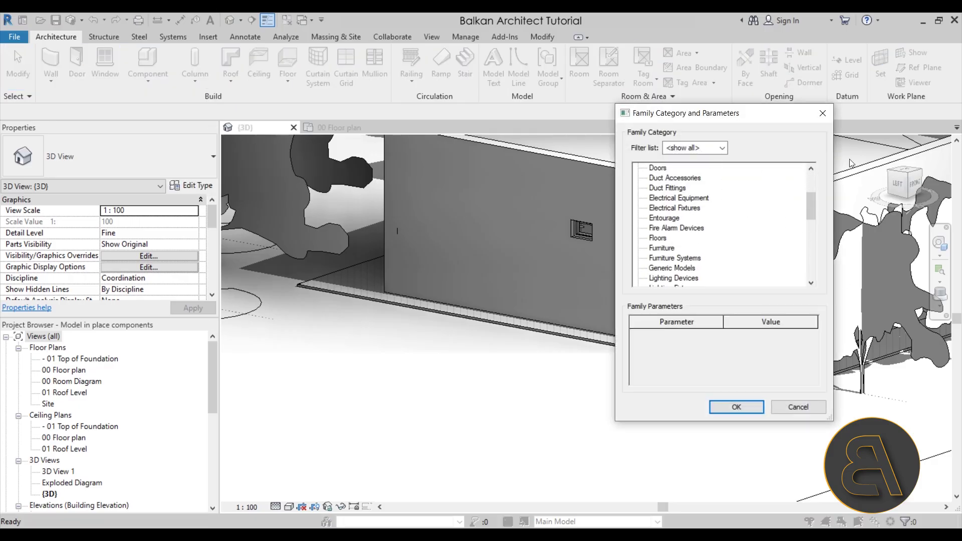
pyautogui.moveTo(733, 115); pyautogui.dragTo(439, 113)
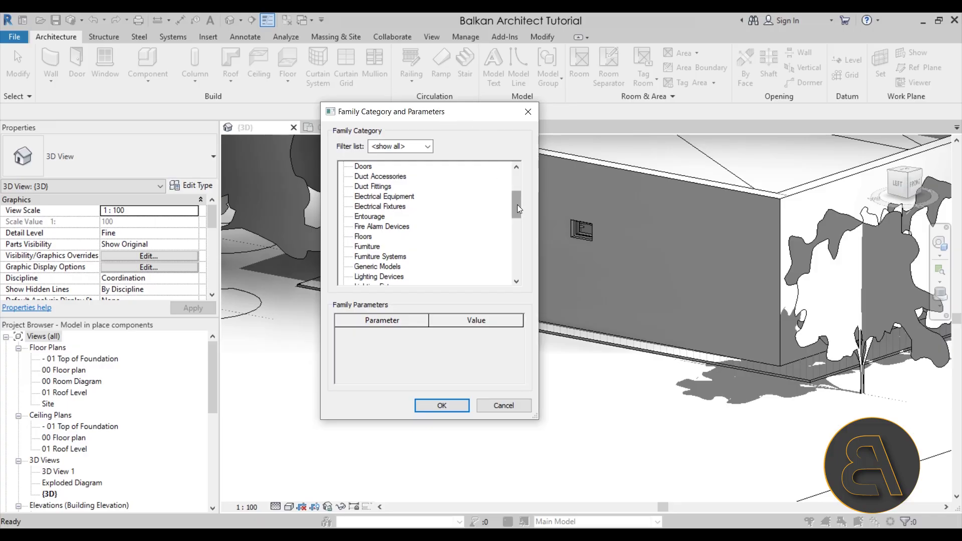
pyautogui.moveTo(517, 204); pyautogui.dragTo(514, 279)
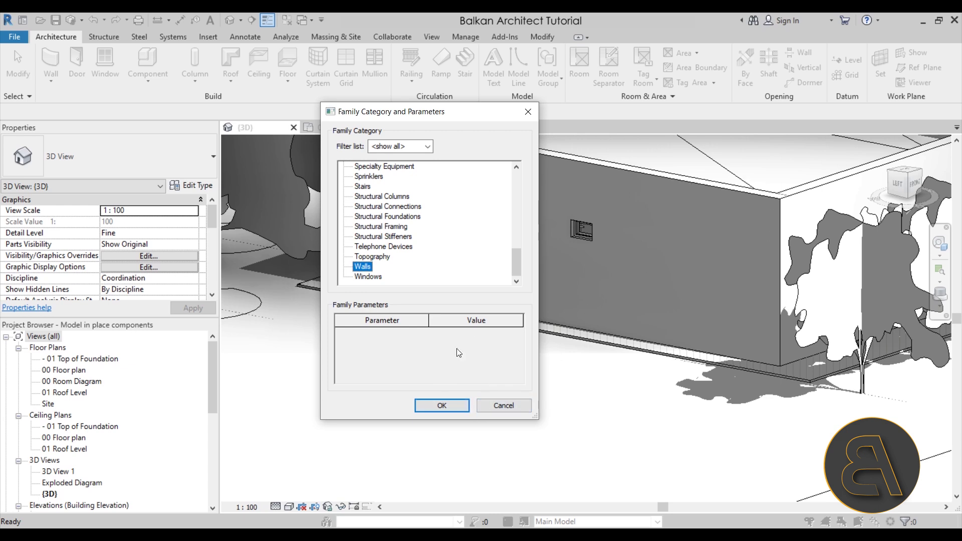
pyautogui.click(434, 407)
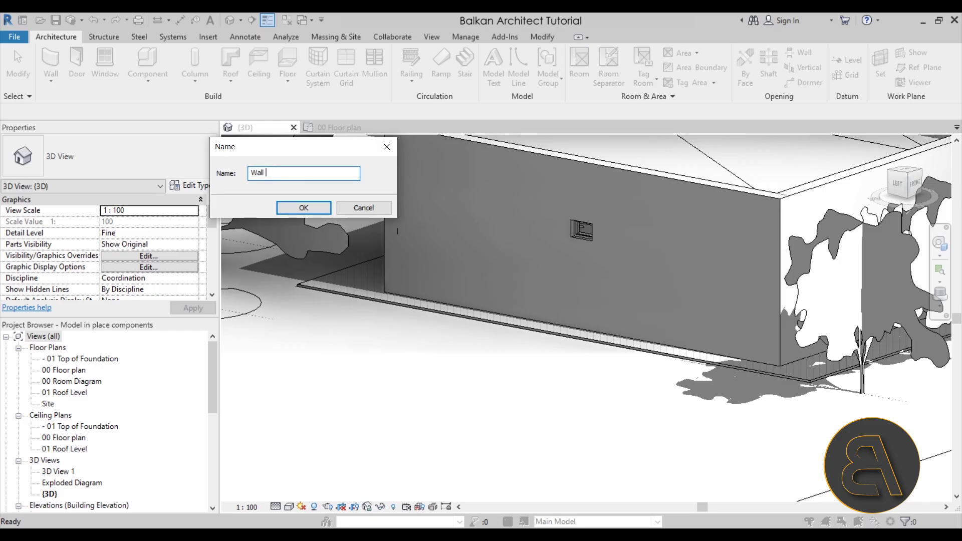
pyautogui.press('Return')
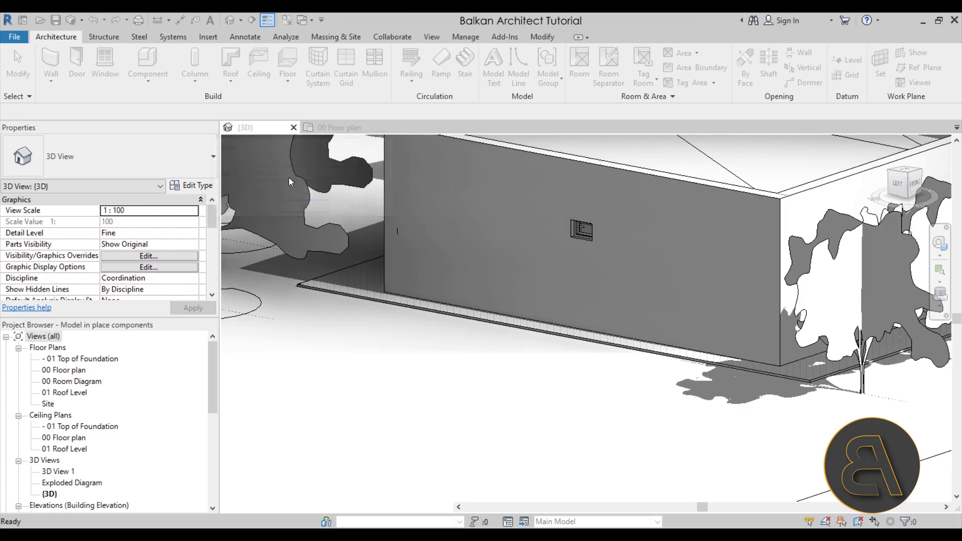
# Step: Set the work plane by picking the outer face of the long exterior wall with the small window
pyautogui.scroll(3, 540, 357)
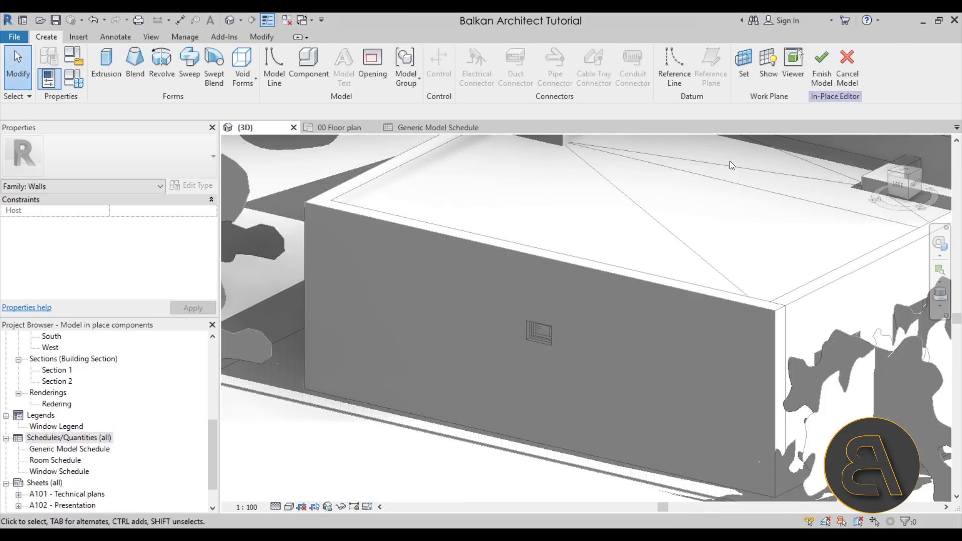
pyautogui.click(741, 79)
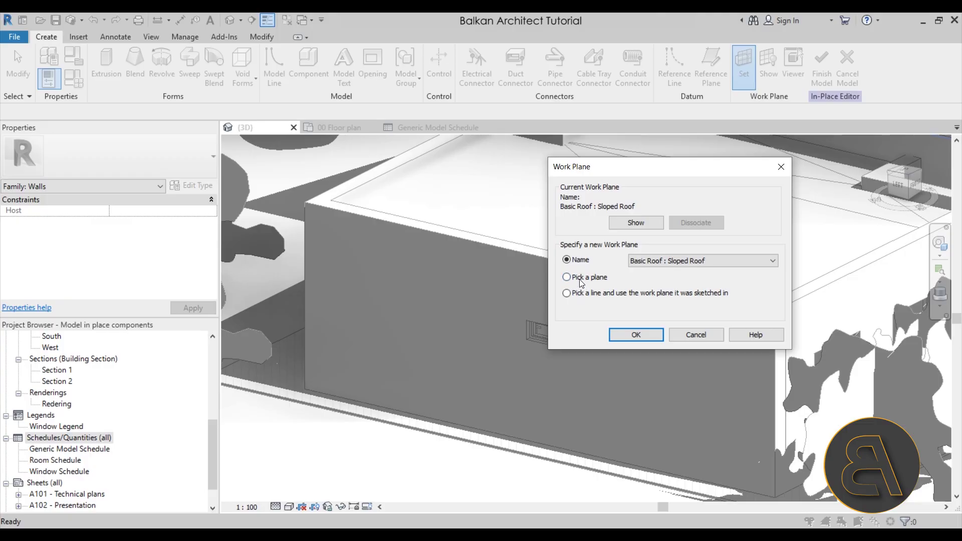
pyautogui.click(633, 336)
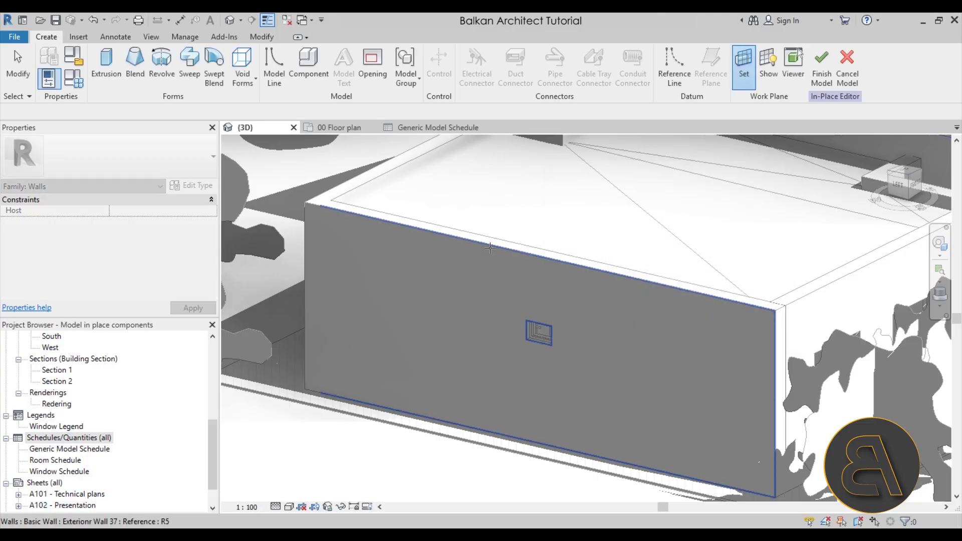
pyautogui.click(490, 248)
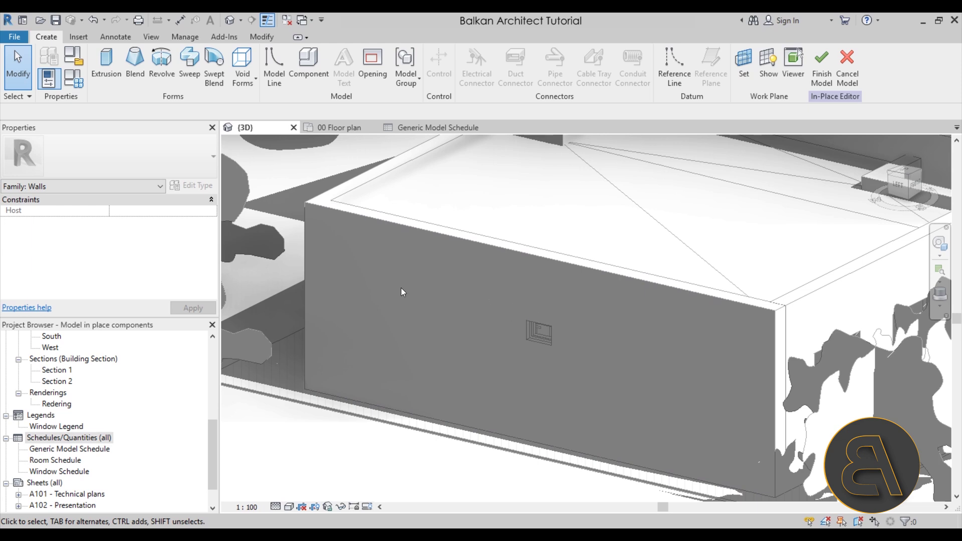
# Step: Start a void extrusion and sketch a circle of about 54 radius on the long exterior wall beside the small window
pyautogui.click(239, 81)
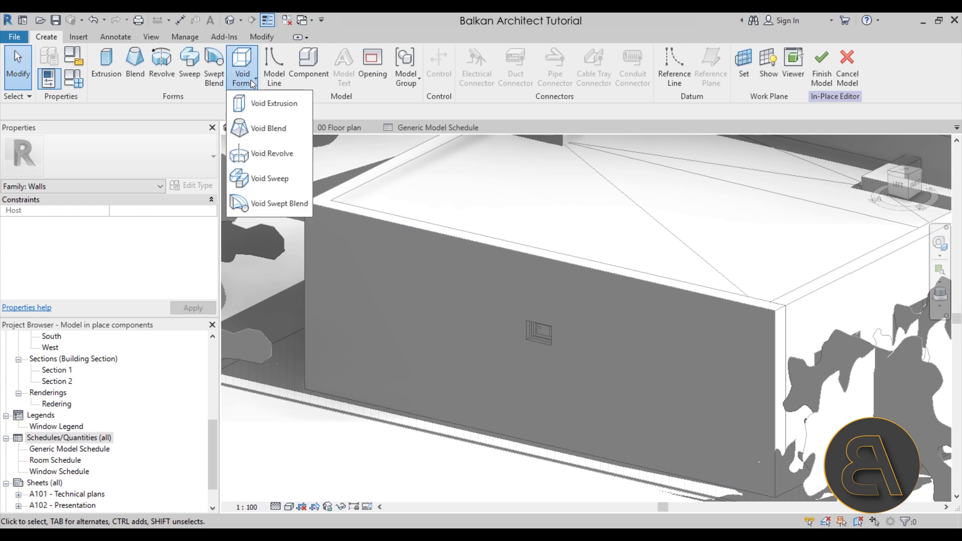
pyautogui.click(264, 104)
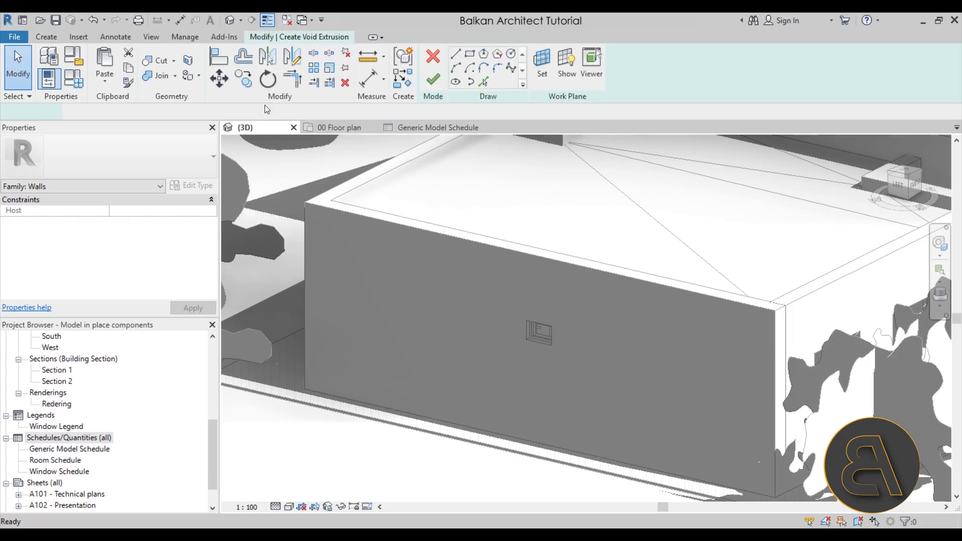
pyautogui.scroll(2, 343, 275)
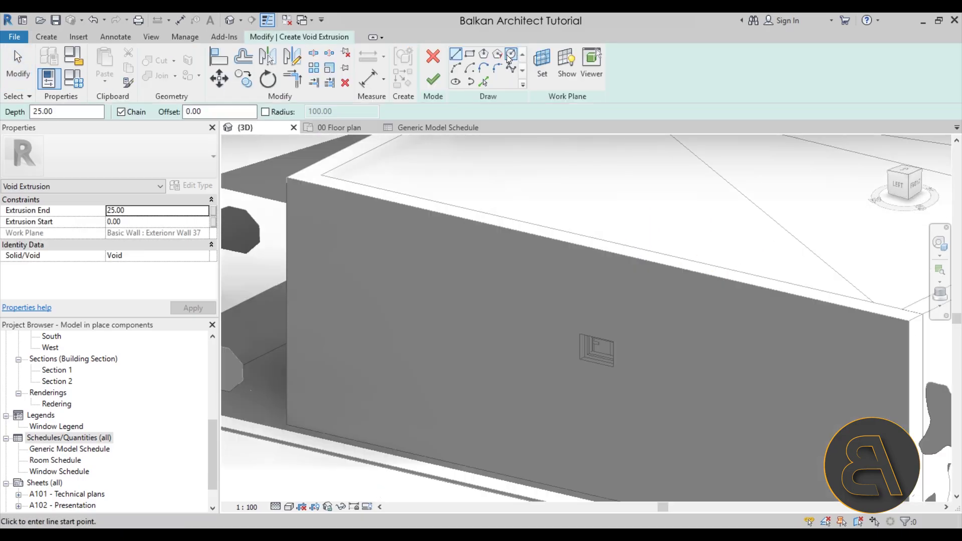
pyautogui.click(511, 53)
pyautogui.scroll(1, 441, 246)
pyautogui.click(406, 342)
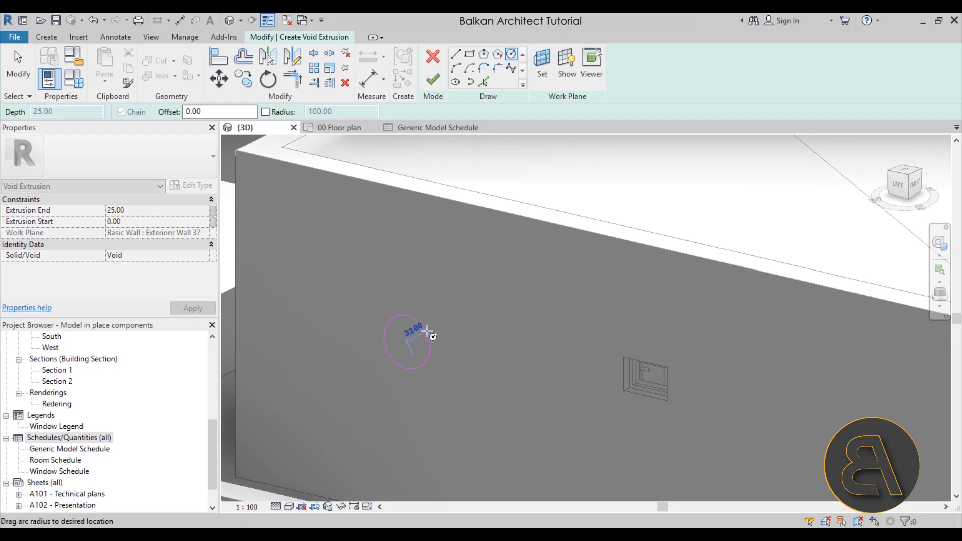
pyautogui.click(445, 331)
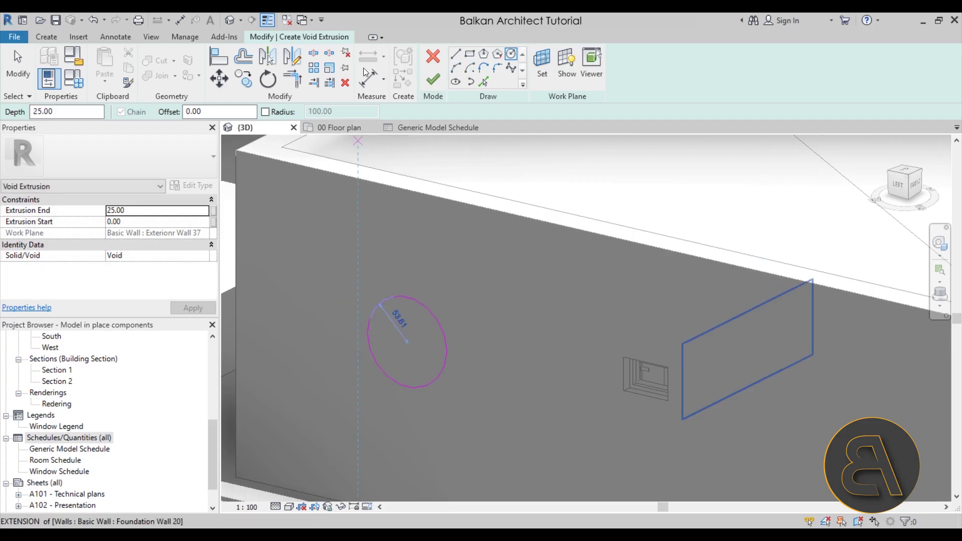
pyautogui.press('Escape')
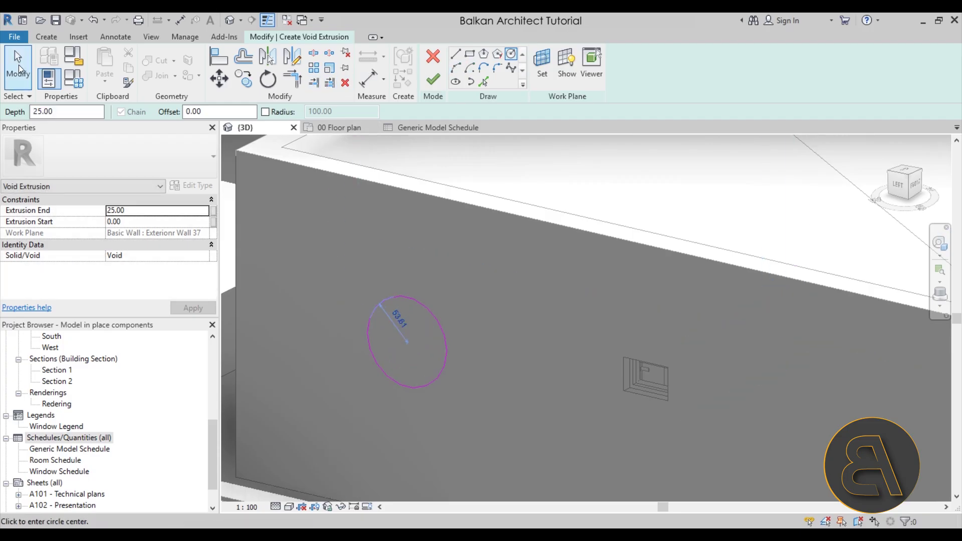
# Step: Sketch a second circle of about 42 radius centred on the upper quadrant of the large circle
pyautogui.click(511, 54)
pyautogui.scroll(1, 401, 292)
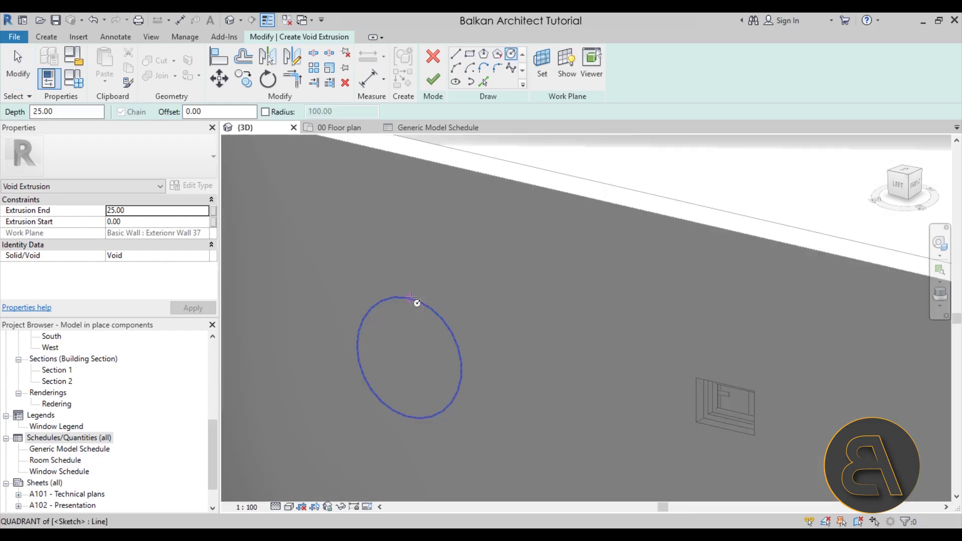
pyautogui.click(409, 299)
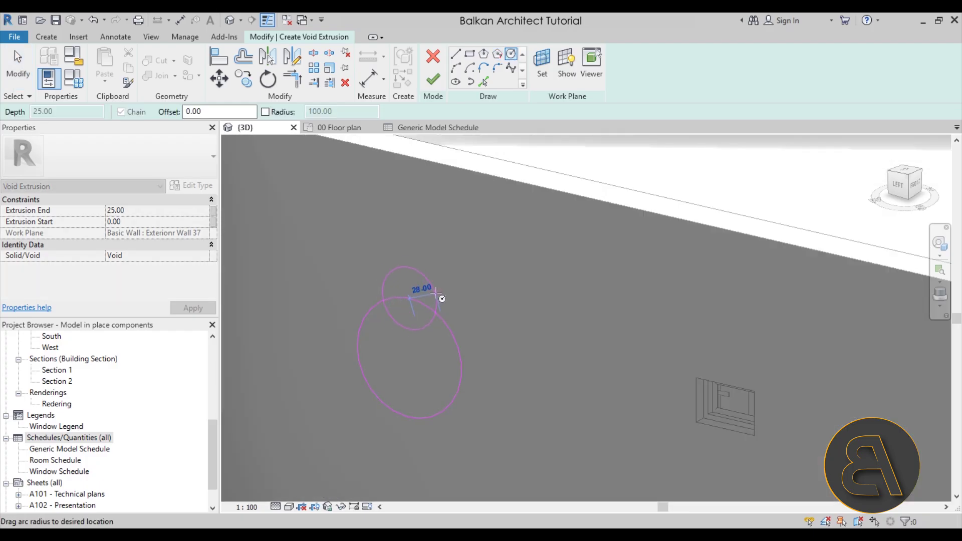
pyautogui.click(446, 293)
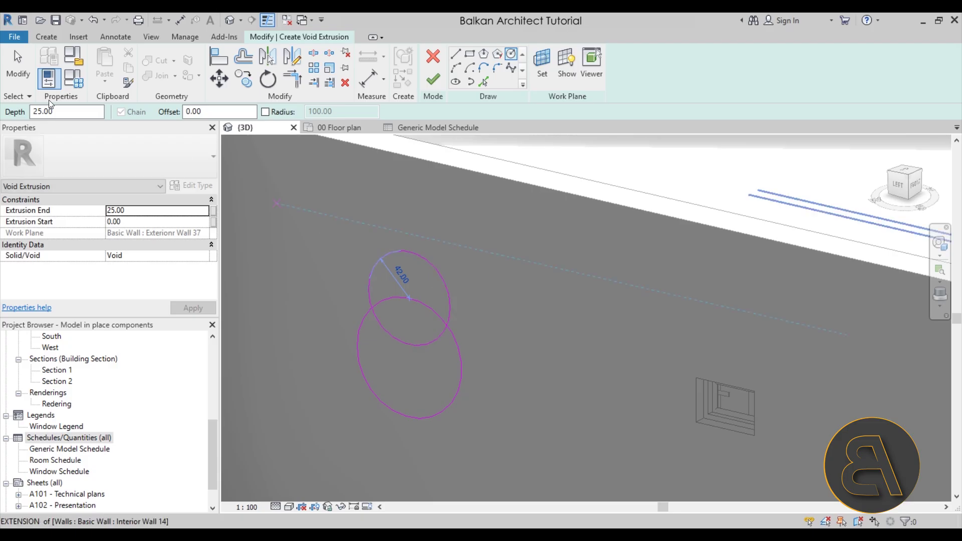
pyautogui.click(18, 69)
# Step: Change the smaller circle's radius to 30 and finally to 40
pyautogui.click(410, 250)
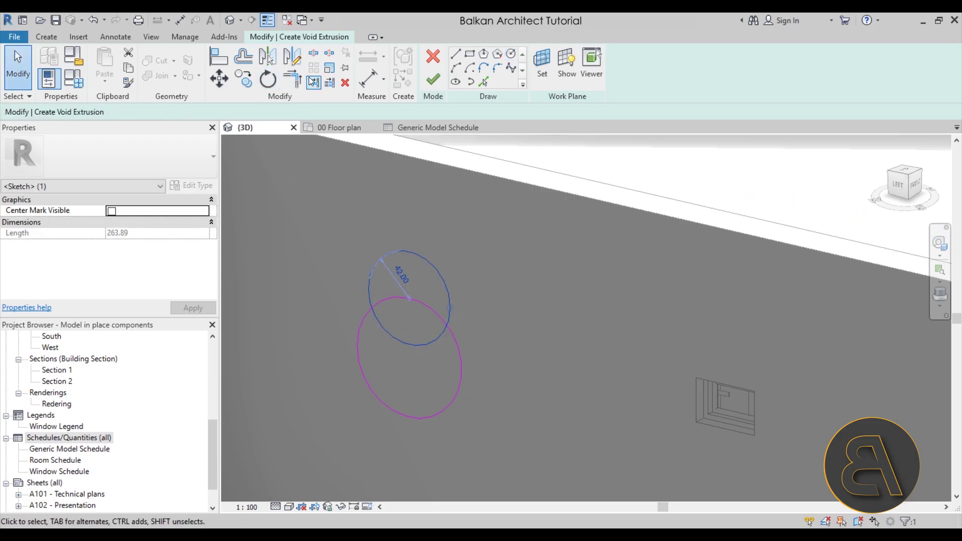
pyautogui.click(401, 273)
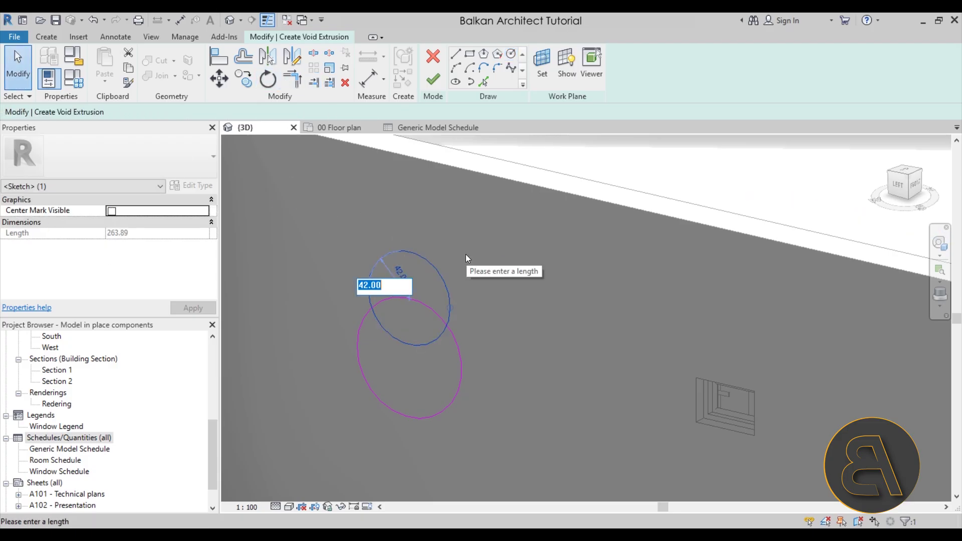
pyautogui.write('30')
pyautogui.press('Return')
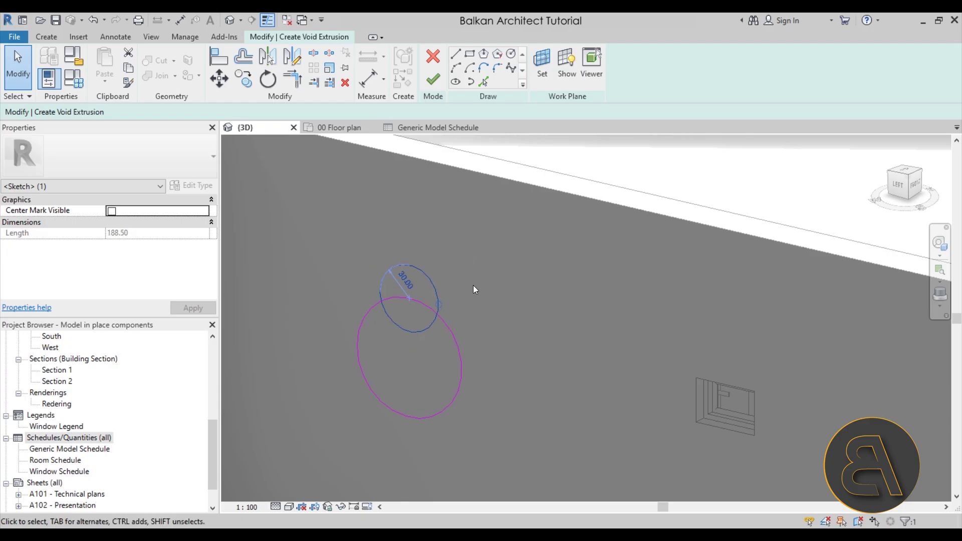
pyautogui.click(401, 276)
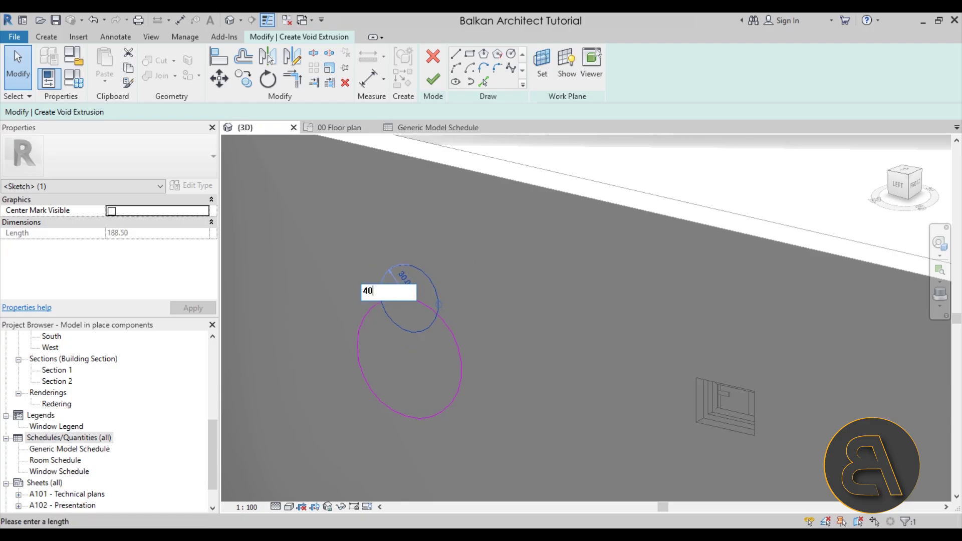
pyautogui.write('40')
pyautogui.press('Return')
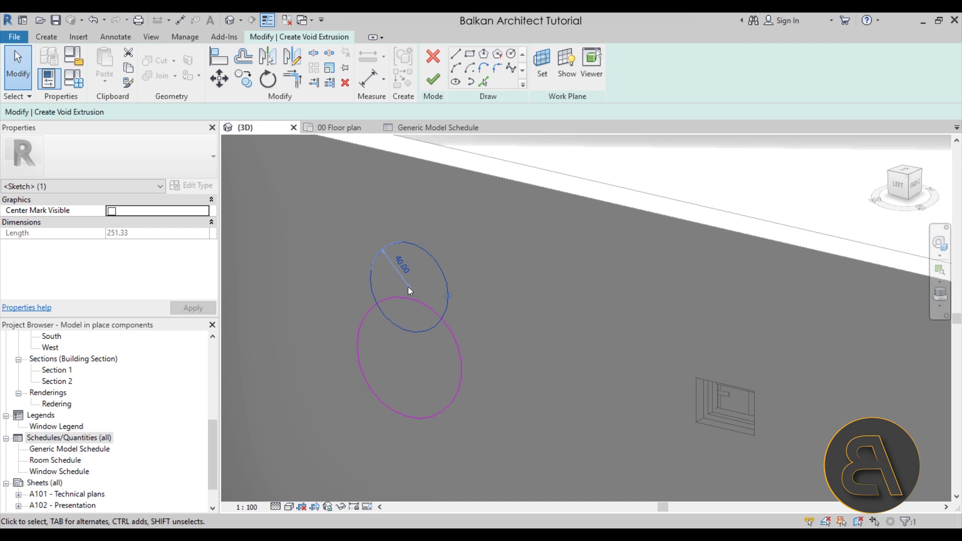
# Step: Rotate a copy of the small circle clockwise by about an eighth of a turn around the large circle's centre
pyautogui.press('r')
pyautogui.press('o')
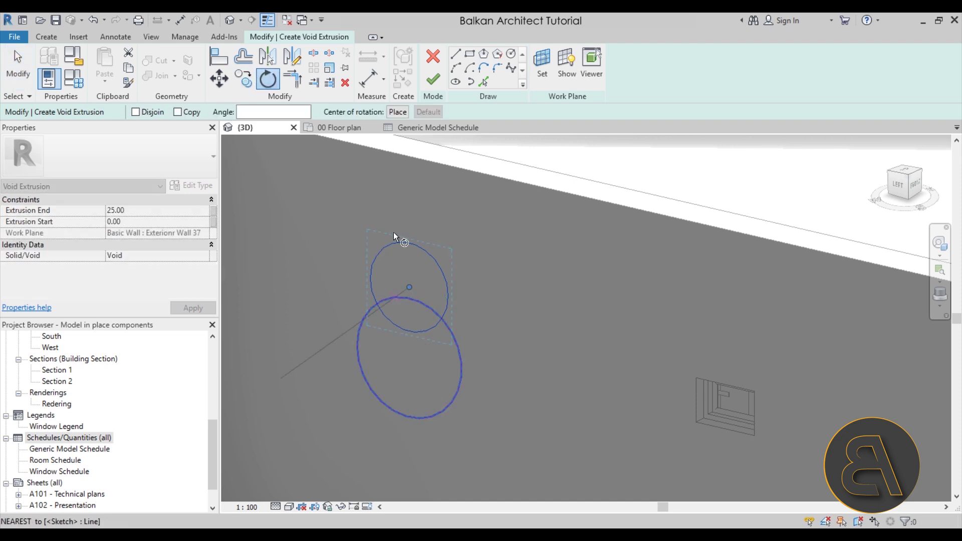
pyautogui.click(178, 112)
pyautogui.click(397, 112)
pyautogui.click(409, 358)
pyautogui.click(407, 208)
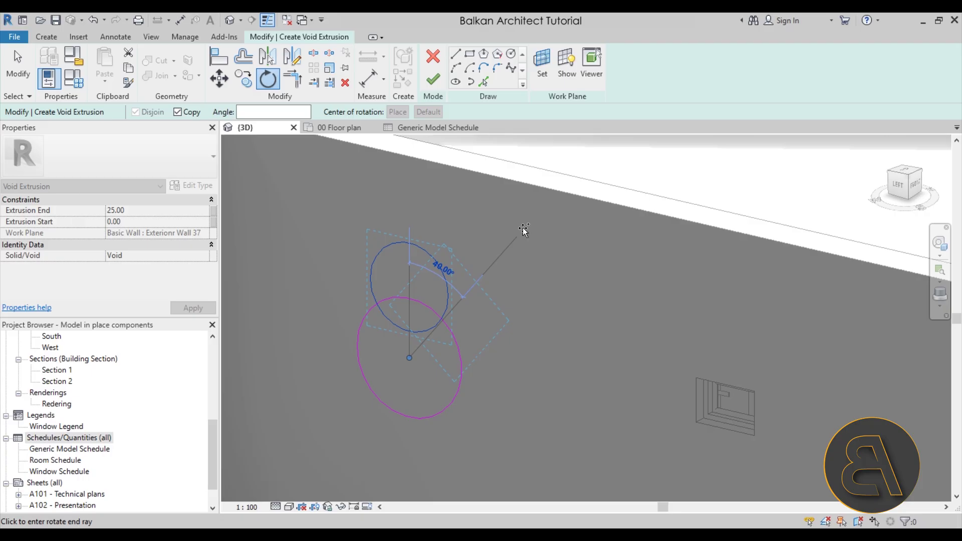
pyautogui.click(537, 254)
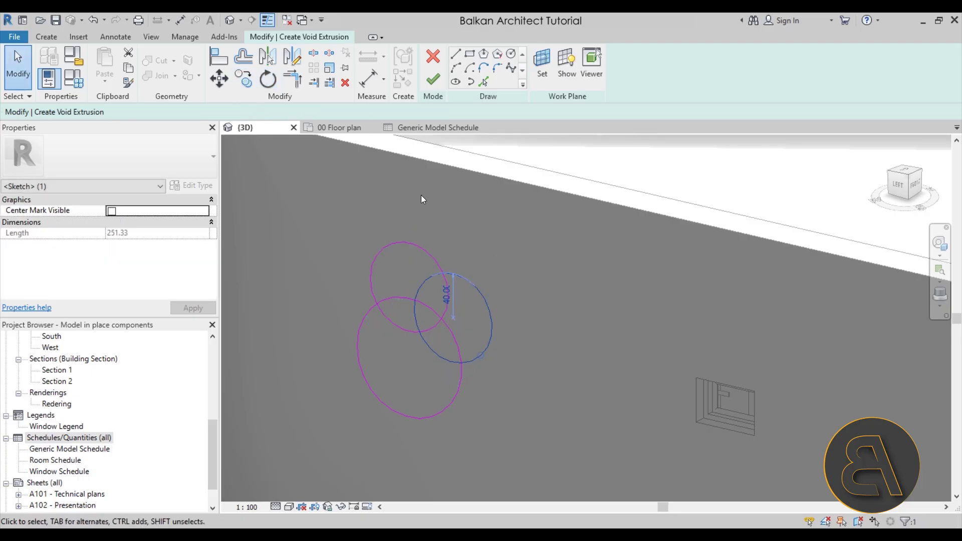
# Step: Rotate a copy of both small circles clockwise by about a quarter turn around the large circle's centre
pyautogui.moveTo(493, 247); pyautogui.dragTo(440, 279)
pyautogui.click(267, 80)
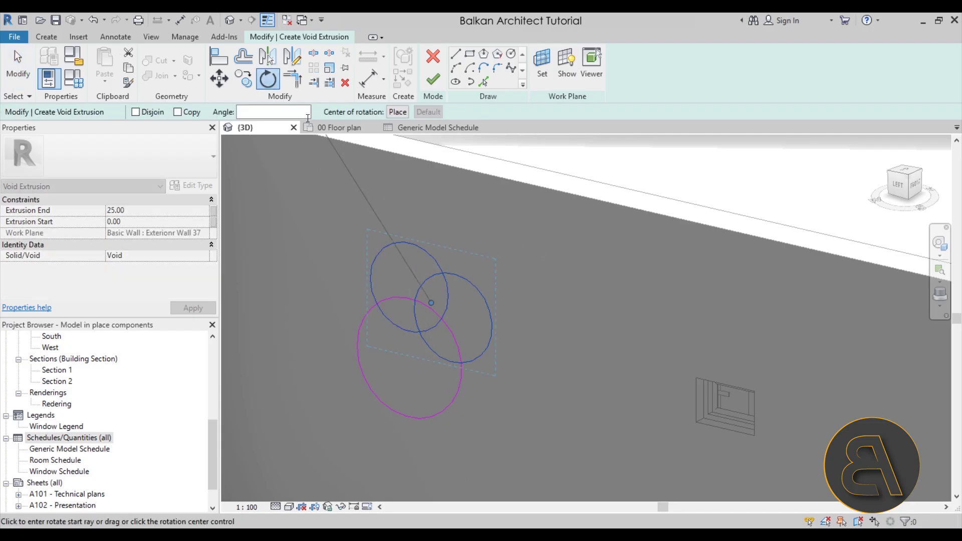
pyautogui.click(177, 112)
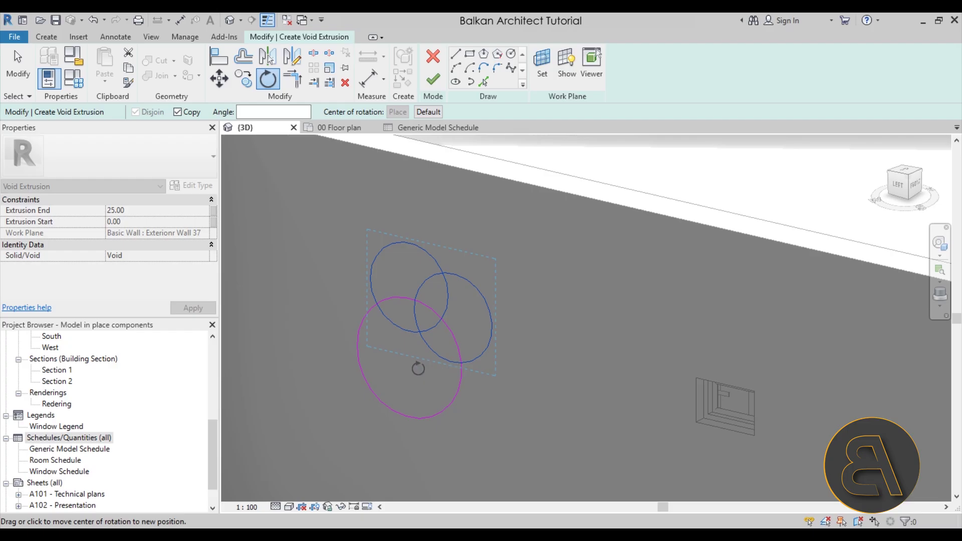
pyautogui.moveTo(392, 384); pyautogui.dragTo(403, 355)
pyautogui.click(409, 357)
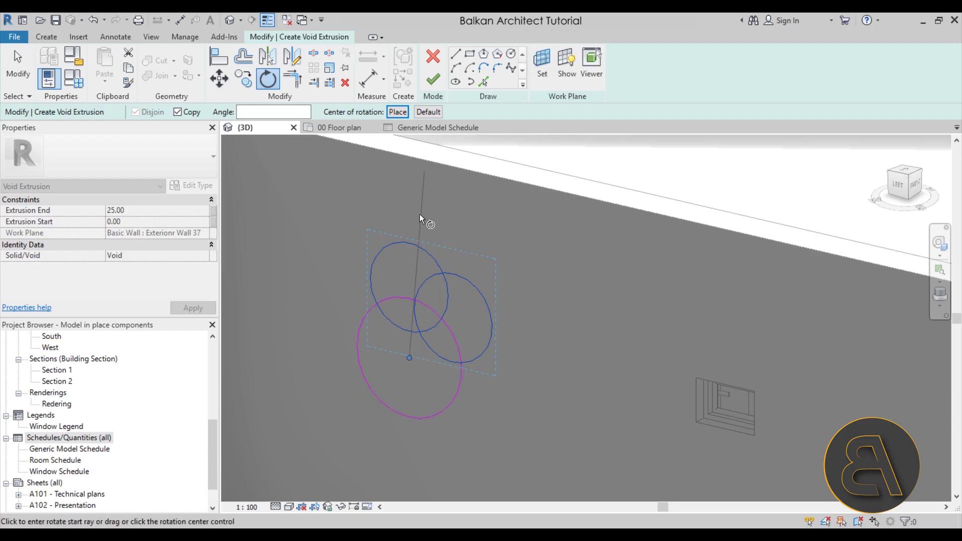
pyautogui.click(404, 211)
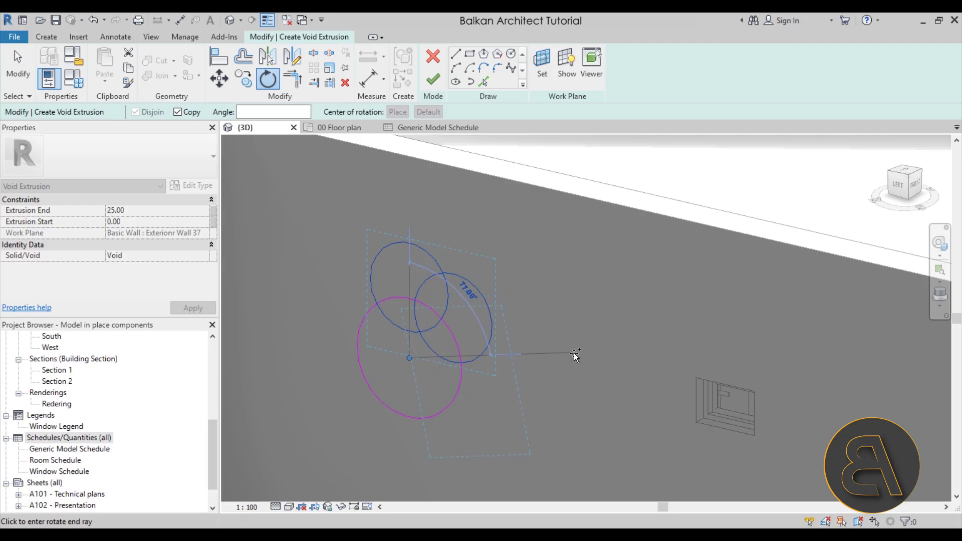
pyautogui.click(573, 391)
pyautogui.scroll(-2, 516, 296)
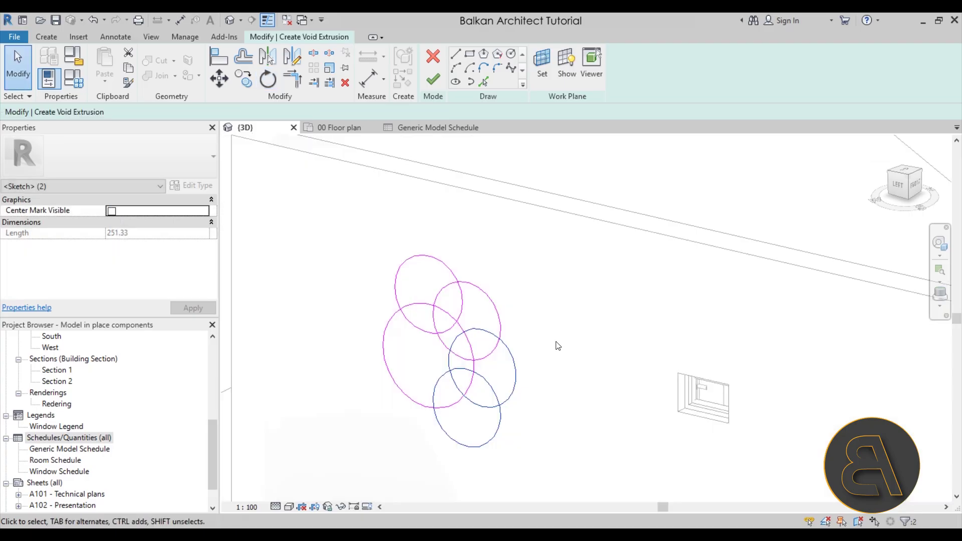
# Step: Rotate a copy of all four small circles by 180° around the large circle's centre to close the ring of petals
pyautogui.keyDown('ctrl'); pyautogui.click(506, 287); pyautogui.keyUp('ctrl')
pyautogui.keyDown('ctrl'); pyautogui.click(458, 272); pyautogui.keyUp('ctrl')
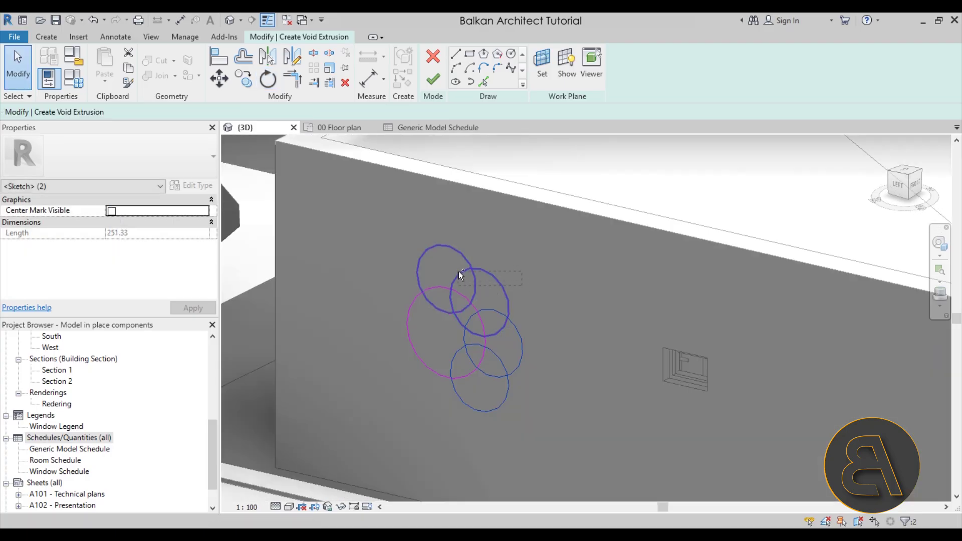
pyautogui.click(268, 79)
pyautogui.click(196, 113)
pyautogui.click(398, 112)
pyautogui.click(443, 331)
pyautogui.click(444, 331)
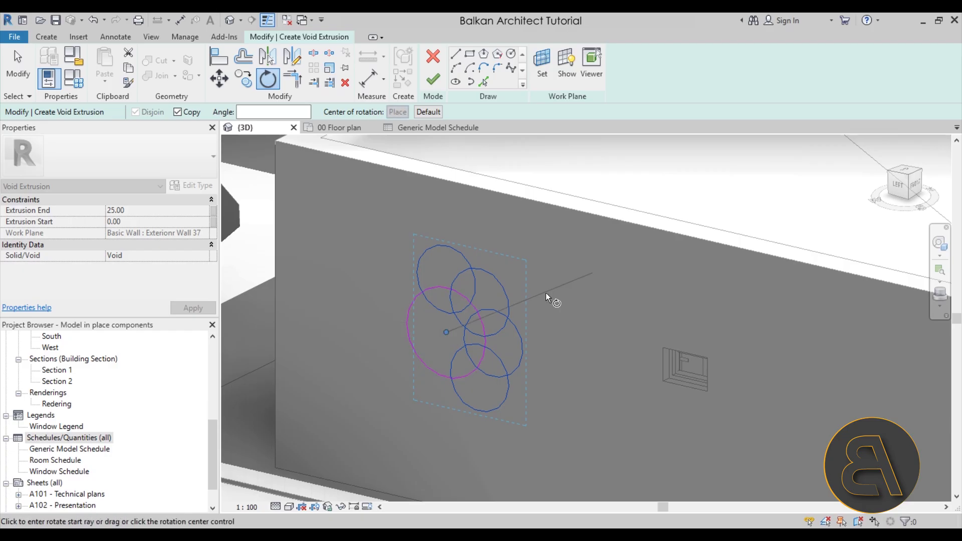
pyautogui.click(584, 362)
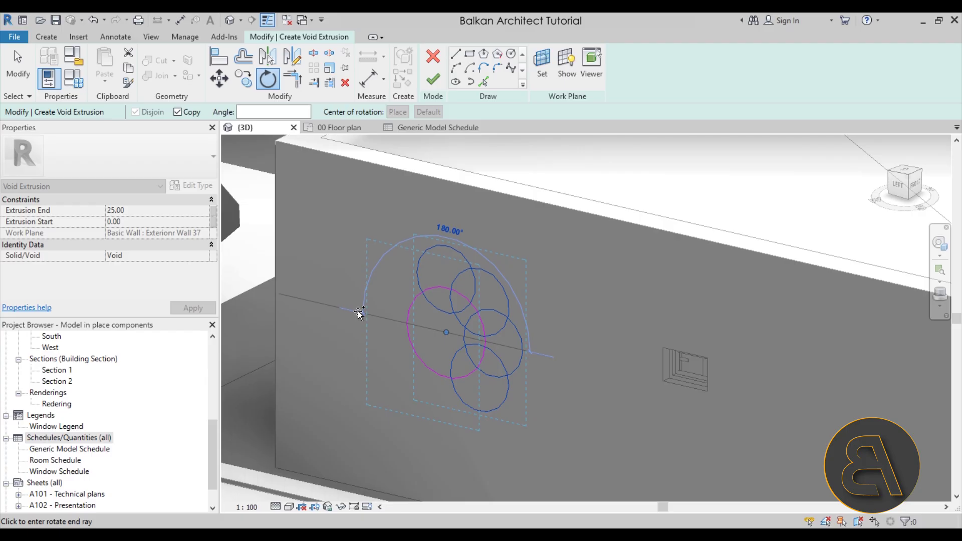
pyautogui.click(358, 311)
pyautogui.scroll(3, 407, 323)
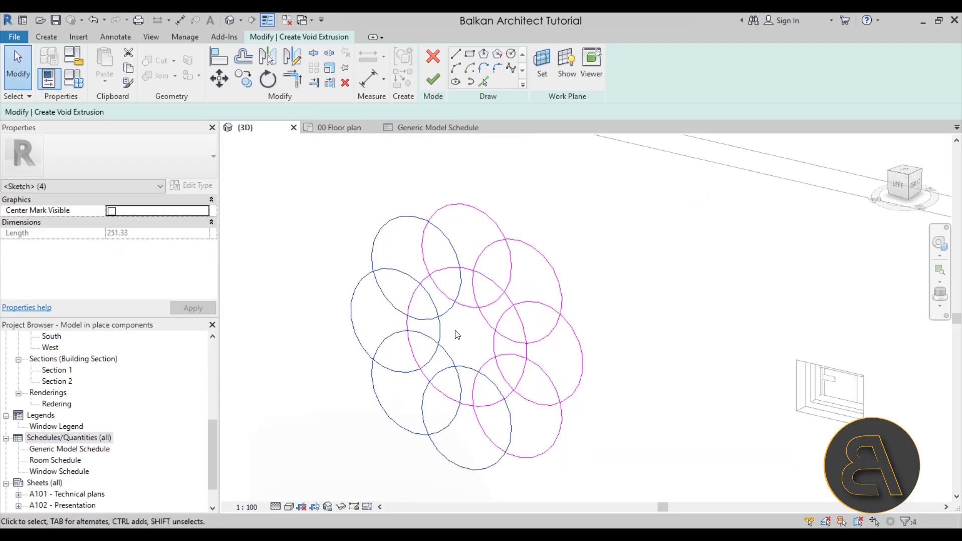
pyautogui.press('Escape')
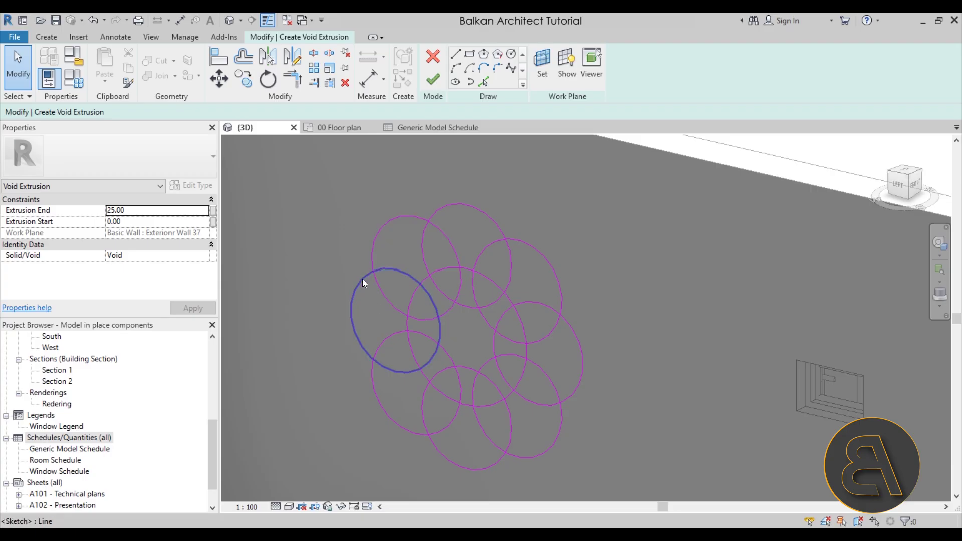
# Step: Split the upper petal circles near the points where their outer edges cross
pyautogui.press('s')
pyautogui.press('l')
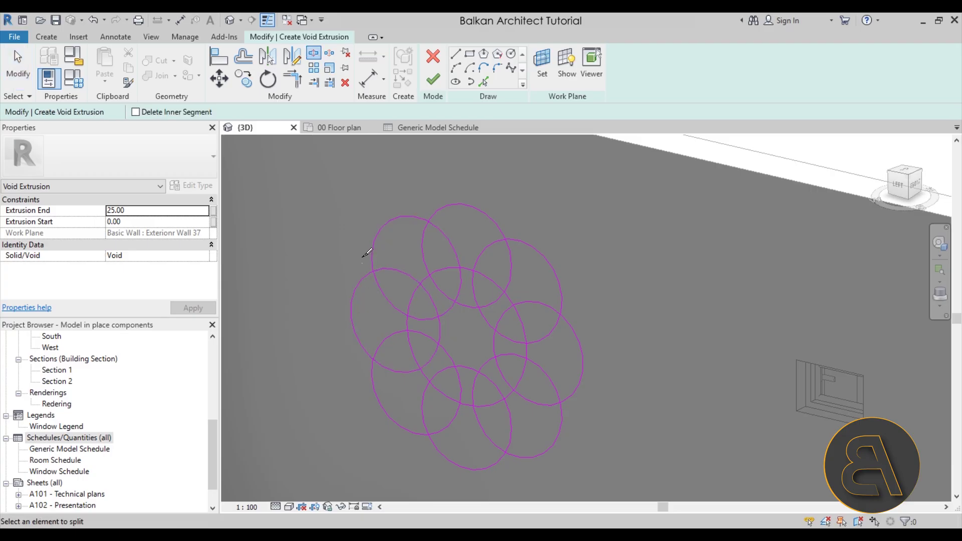
pyautogui.click(436, 226)
pyautogui.click(512, 252)
pyautogui.click(553, 308)
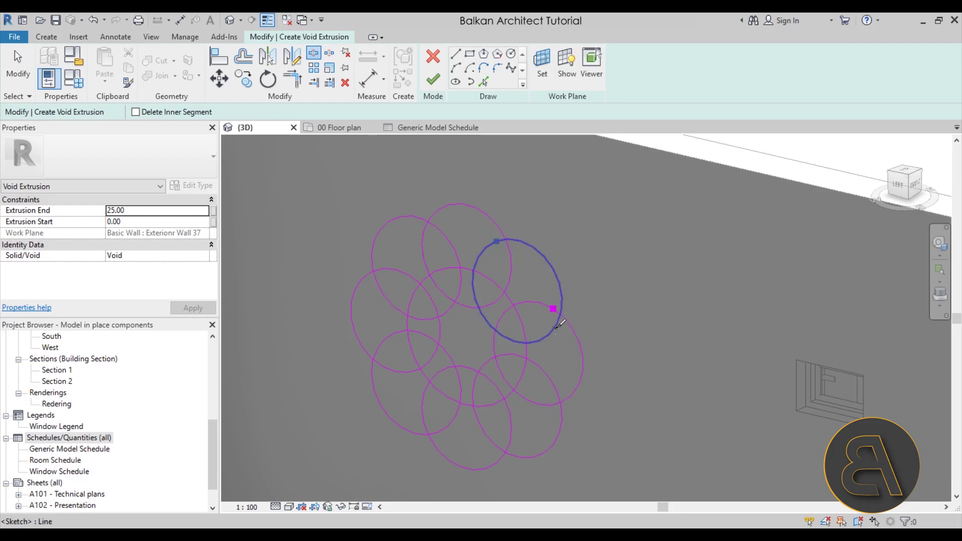
# Step: Trim the outer arcs of the neighbouring upper petals so they meet at their intersections
pyautogui.press('Escape')
pyautogui.press('t')
pyautogui.press('r')
pyautogui.click(571, 321)
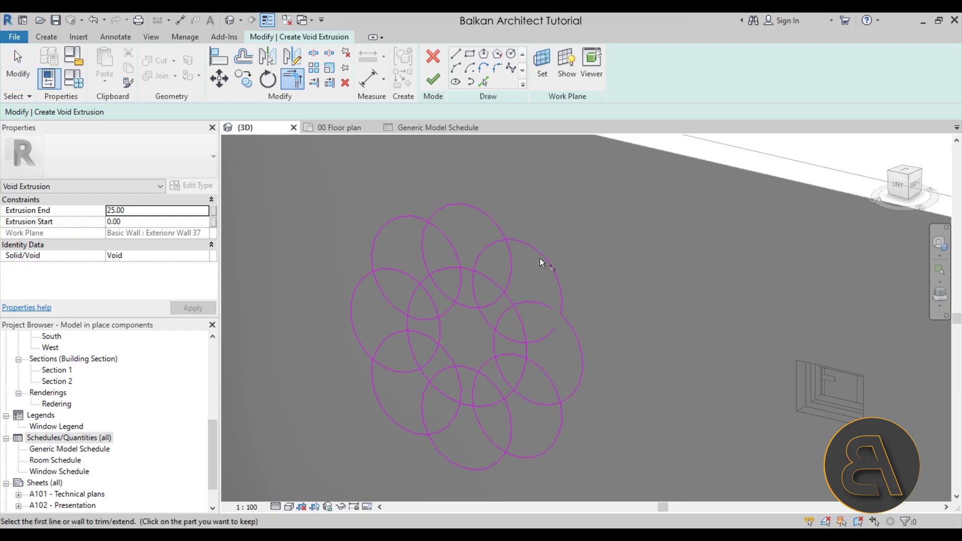
pyautogui.click(416, 224)
pyautogui.click(368, 272)
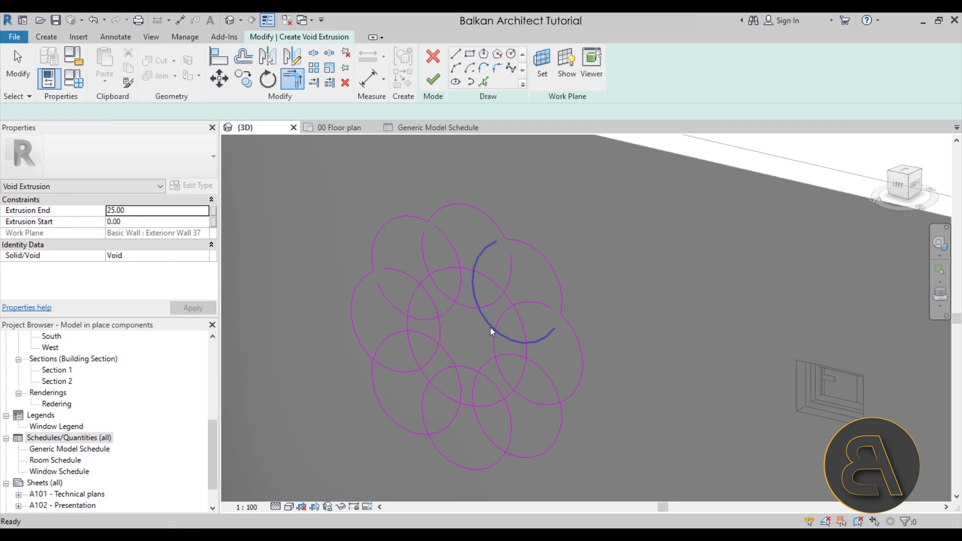
pyautogui.press('Escape')
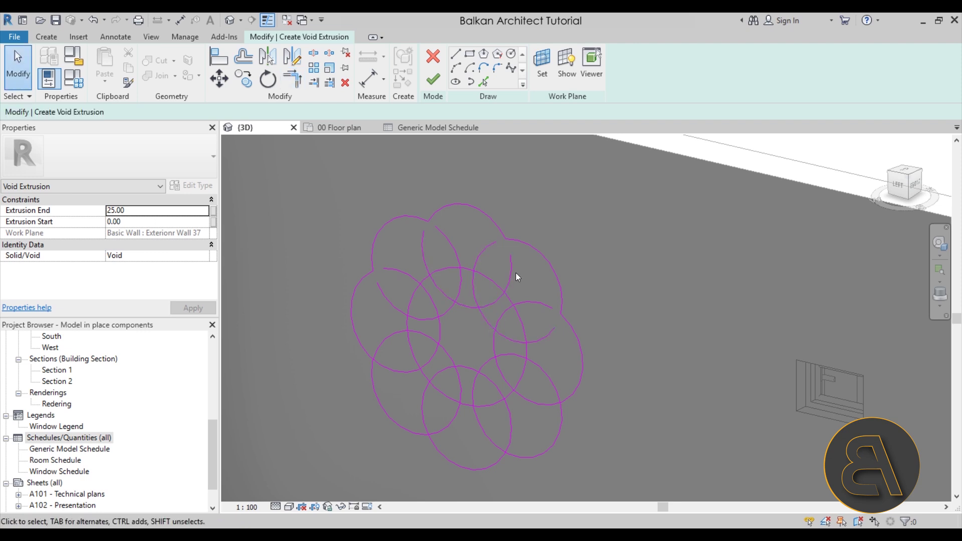
# Step: Delete the leftover inner arcs of the trimmed upper petals, and undo the last deletion
pyautogui.click(477, 251)
pyautogui.press('Delete')
pyautogui.click(453, 246)
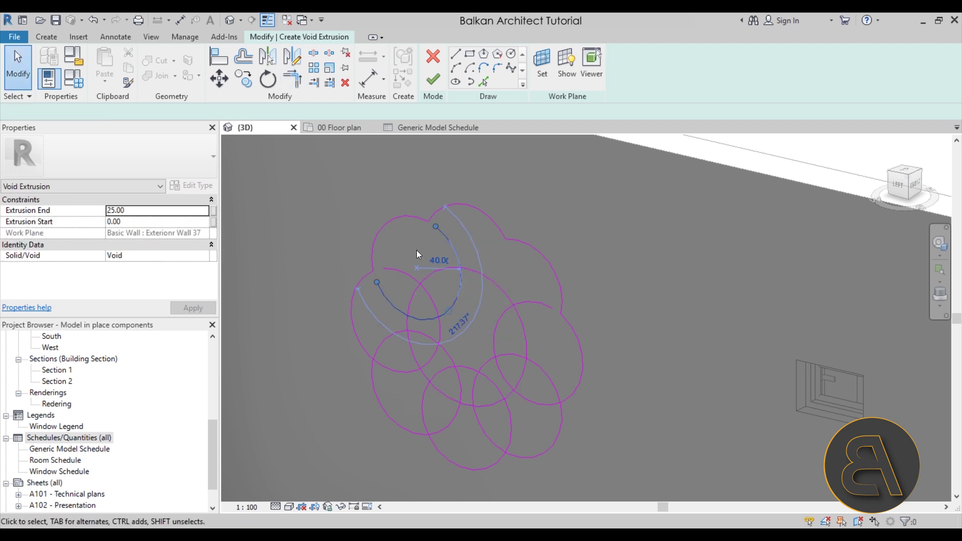
pyautogui.press('Delete')
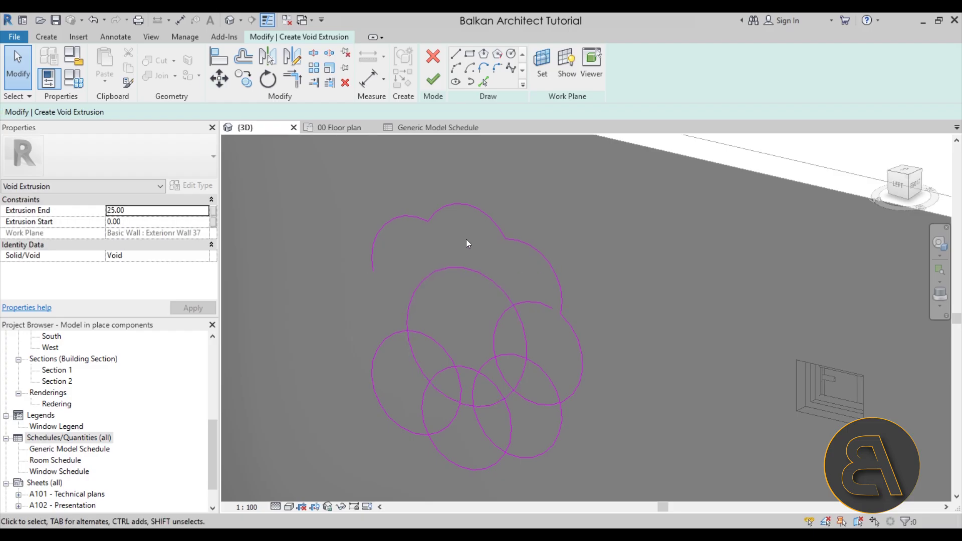
pyautogui.click(93, 20)
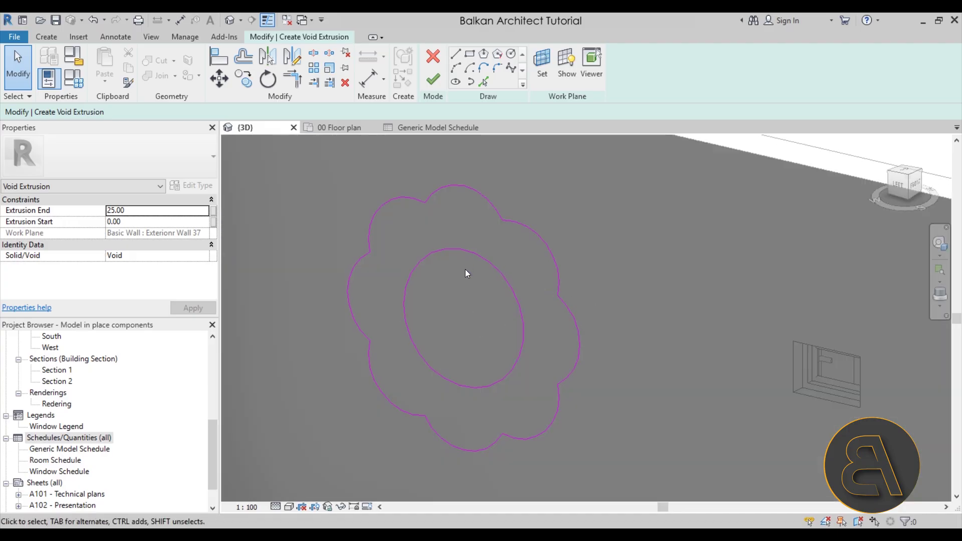
# Step: Cut the inner circle out of the flower sketch to the clipboard and finish the void extrusion sketch
pyautogui.click(436, 252)
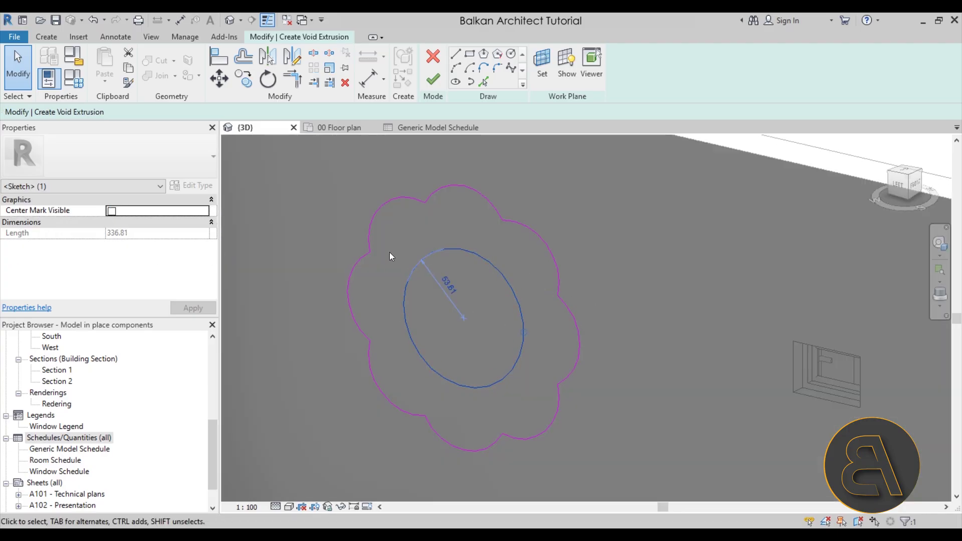
pyautogui.click(410, 251)
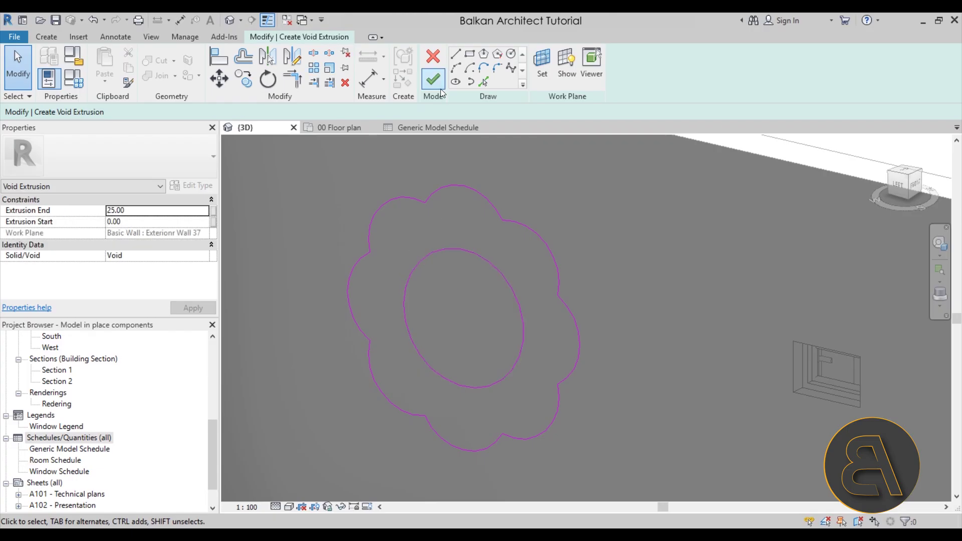
pyautogui.click(445, 253)
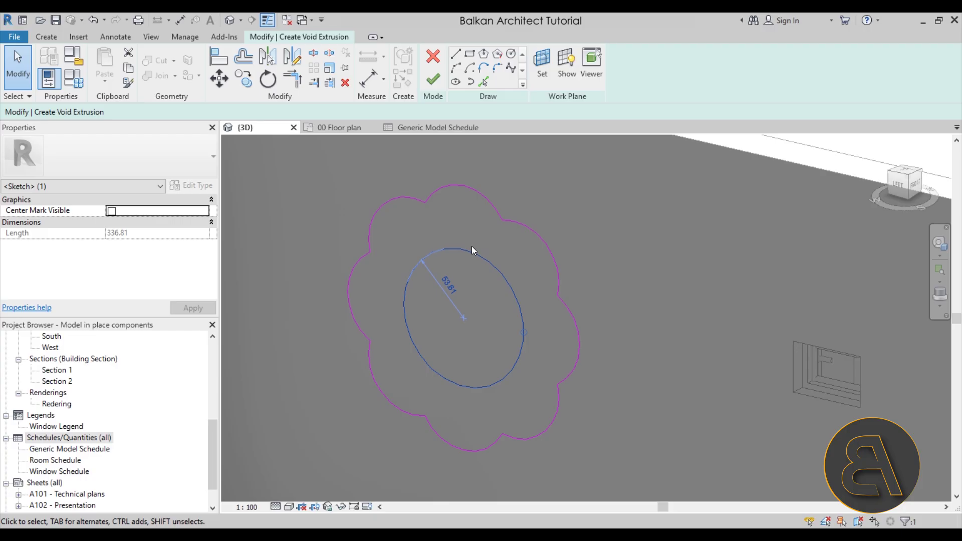
pyautogui.hotkey('ctrl', 'x')
pyautogui.click(433, 80)
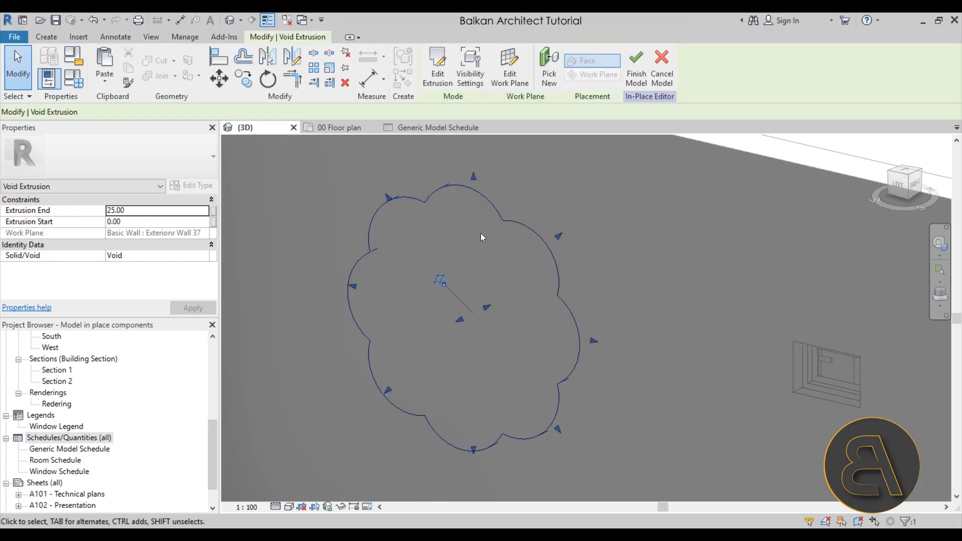
pyautogui.click(314, 240)
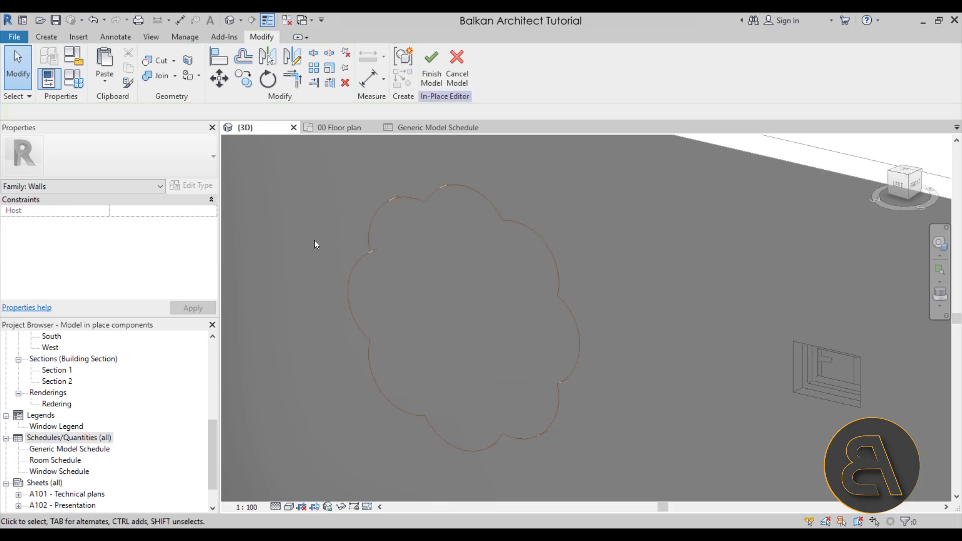
# Step: Set the flower-shaped void's Extrusion End to 10
pyautogui.click(429, 198)
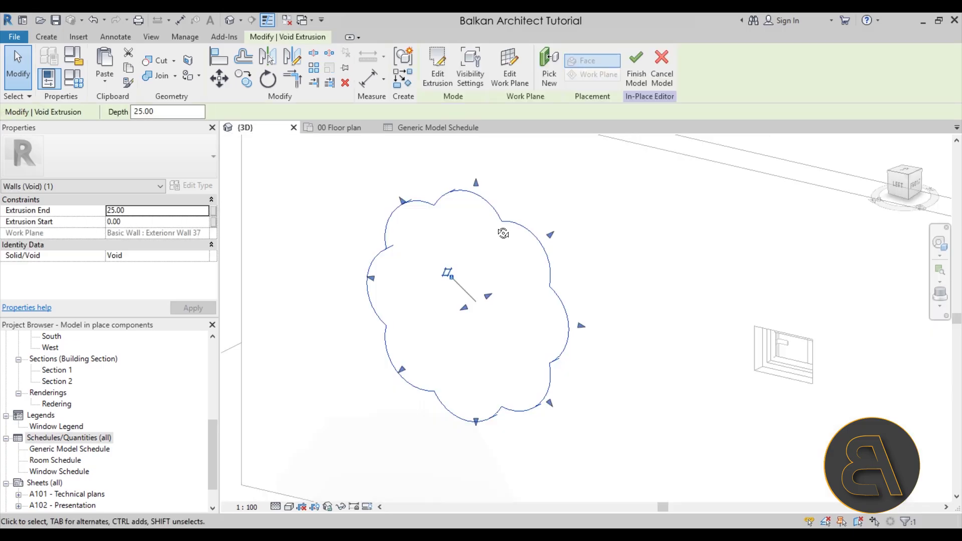
pyautogui.moveTo(500, 229)
pyautogui.keyDown('shift'); pyautogui.mouseDown(button='middle')
pyautogui.moveTo(407, 268)
pyautogui.moveTo(382, 289)
pyautogui.moveTo(398, 297)
pyautogui.moveTo(321, 280)
pyautogui.mouseUp(button='middle'); pyautogui.keyUp('shift')
pyautogui.click(162, 208)
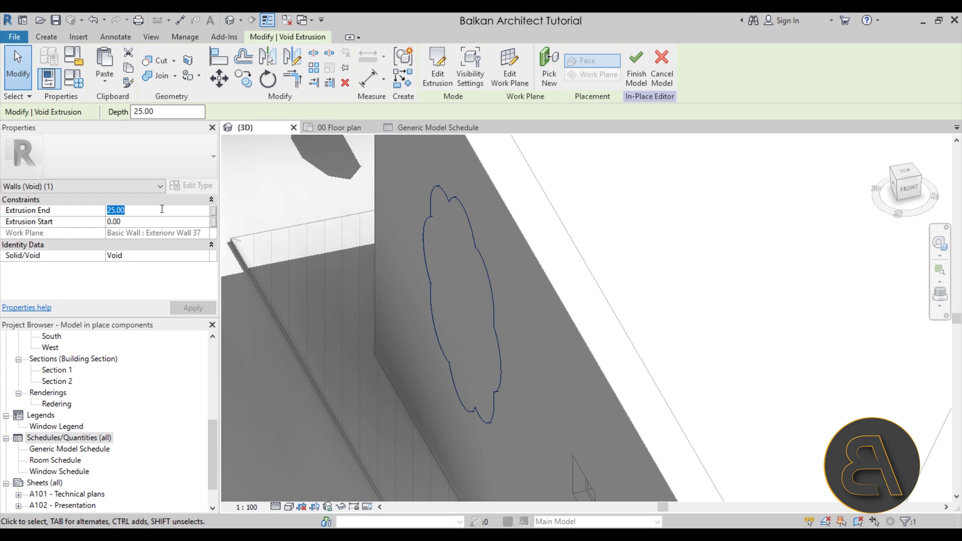
pyautogui.write('10')
pyautogui.press('Return')
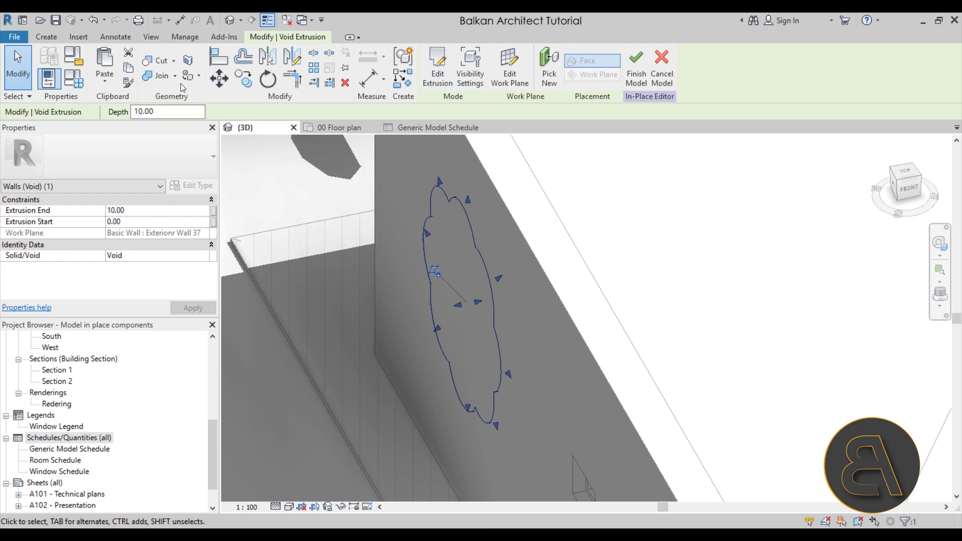
# Step: Cut the long exterior wall with the flower-shaped void using Cut Geometry
pyautogui.click(157, 62)
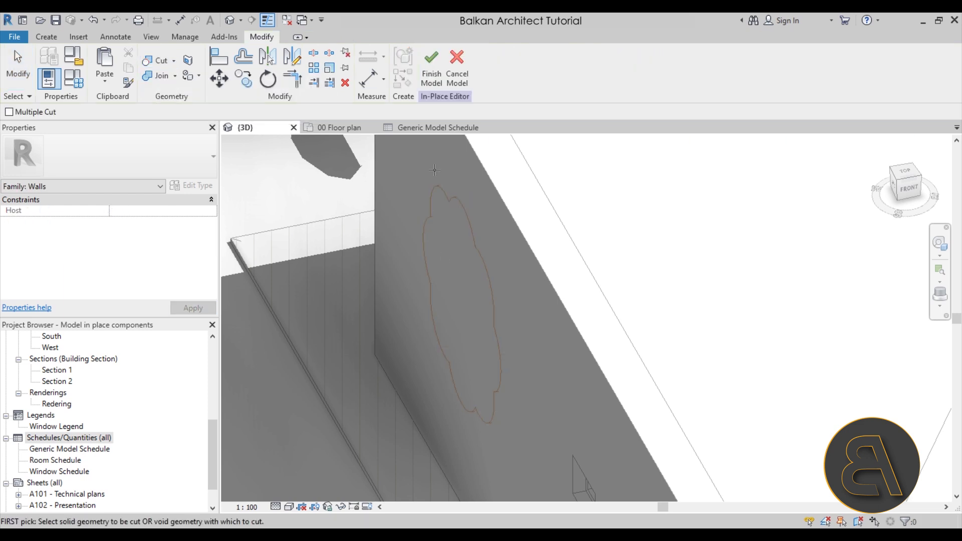
pyautogui.click(496, 187)
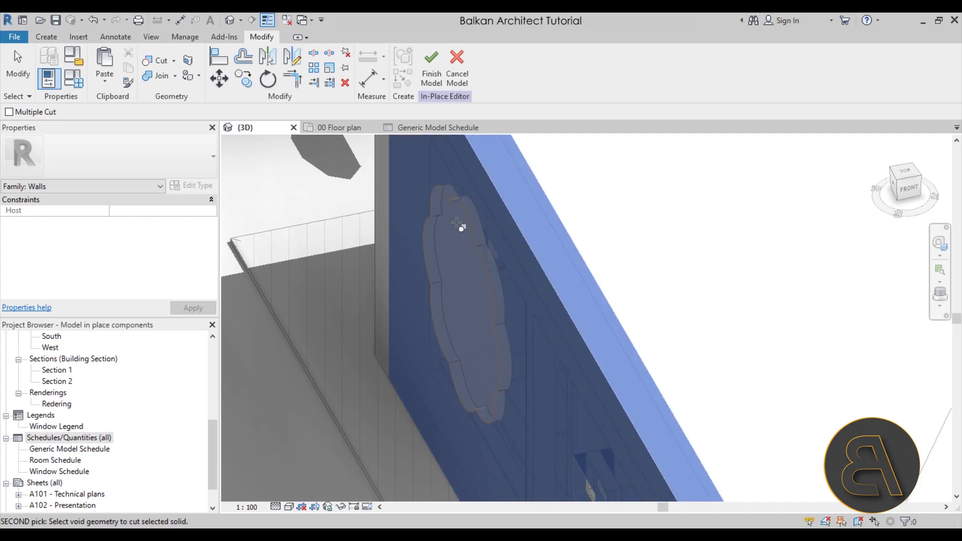
pyautogui.click(446, 199)
pyautogui.keyDown('shift'); pyautogui.moveTo(451, 301); pyautogui.dragTo(468, 230, button='middle'); pyautogui.keyUp('shift')
pyautogui.scroll(2, 509, 193)
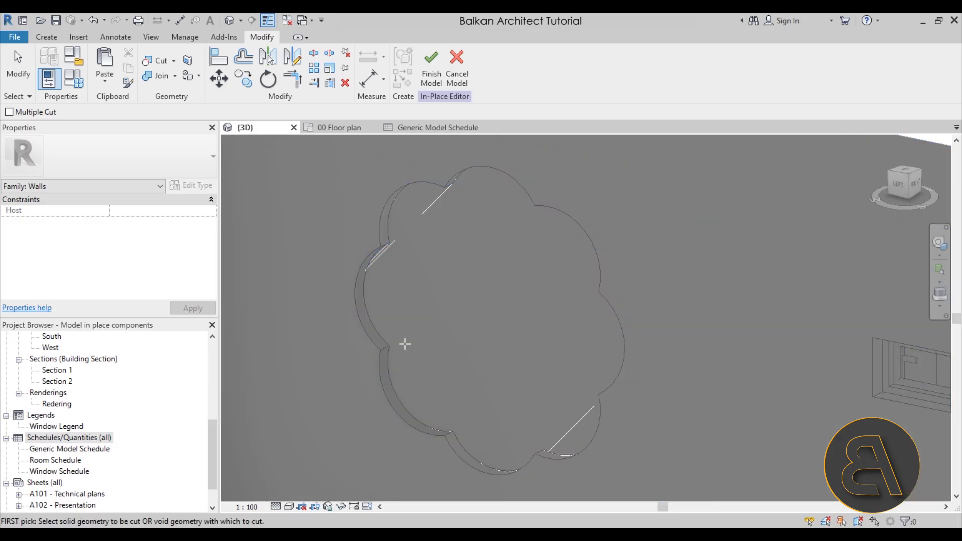
pyautogui.press('Escape')
# Step: Start a new void extrusion and paste the copied circle into the middle of the flower recess
pyautogui.click(57, 40)
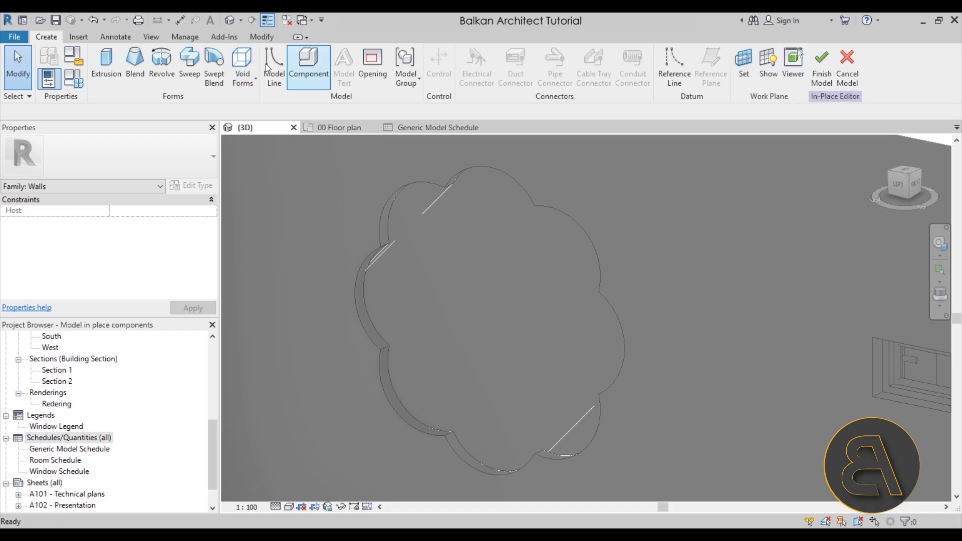
pyautogui.click(250, 61)
pyautogui.click(282, 104)
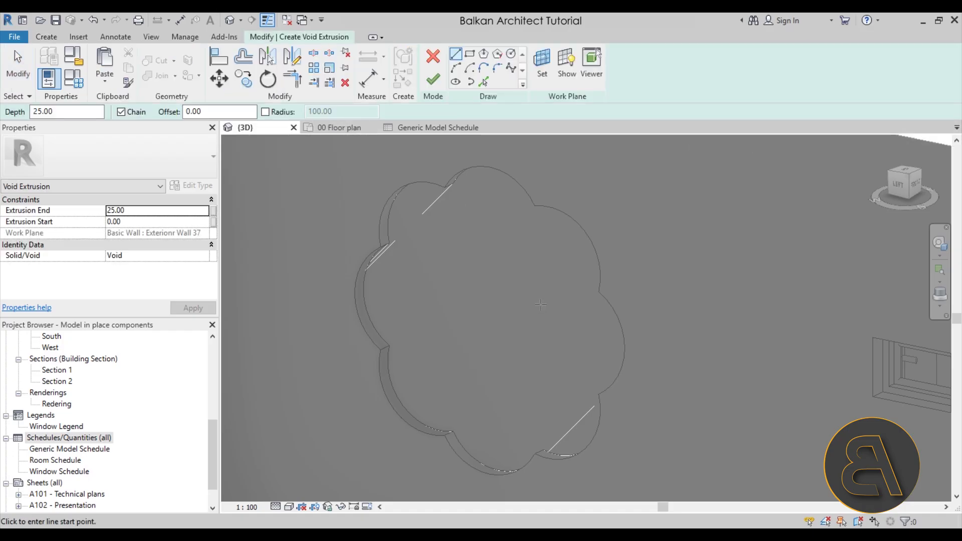
pyautogui.hotkey('ctrl', 'v')
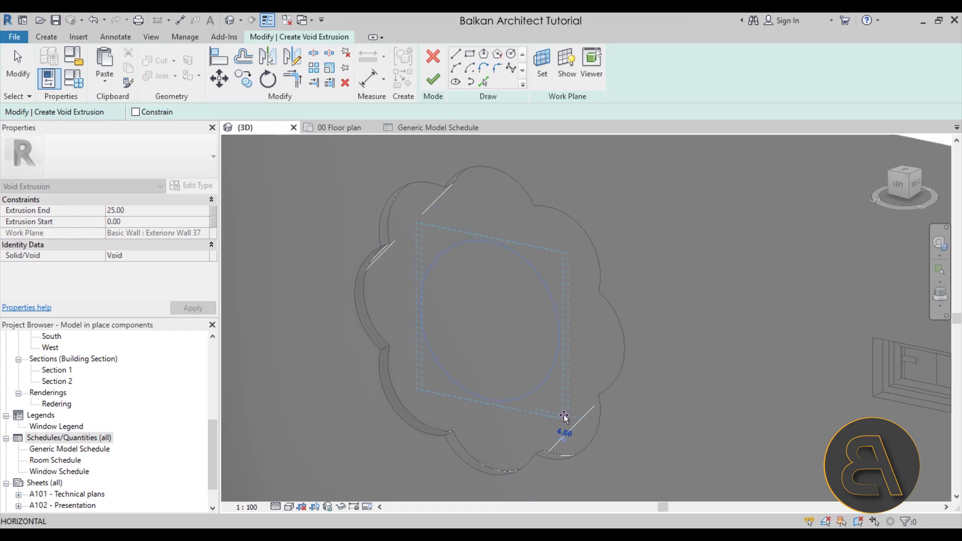
pyautogui.click(560, 414)
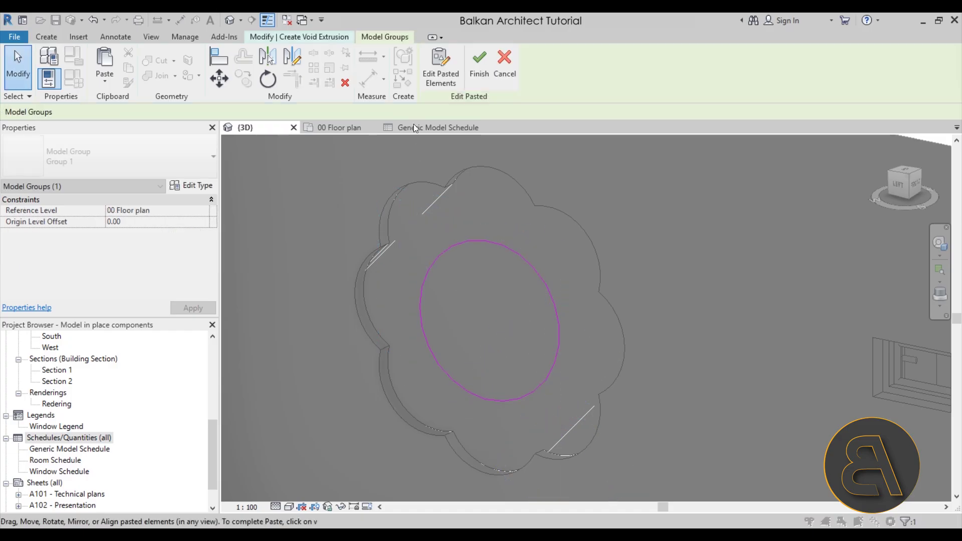
pyautogui.click(482, 78)
# Step: Finish the circle's void extrusion sketch and set its Extrusion End to 20
pyautogui.moveTo(586, 327)
pyautogui.keyDown('shift'); pyautogui.mouseDown(button='middle')
pyautogui.moveTo(542, 332)
pyautogui.moveTo(530, 318)
pyautogui.mouseUp(button='middle'); pyautogui.keyUp('shift')
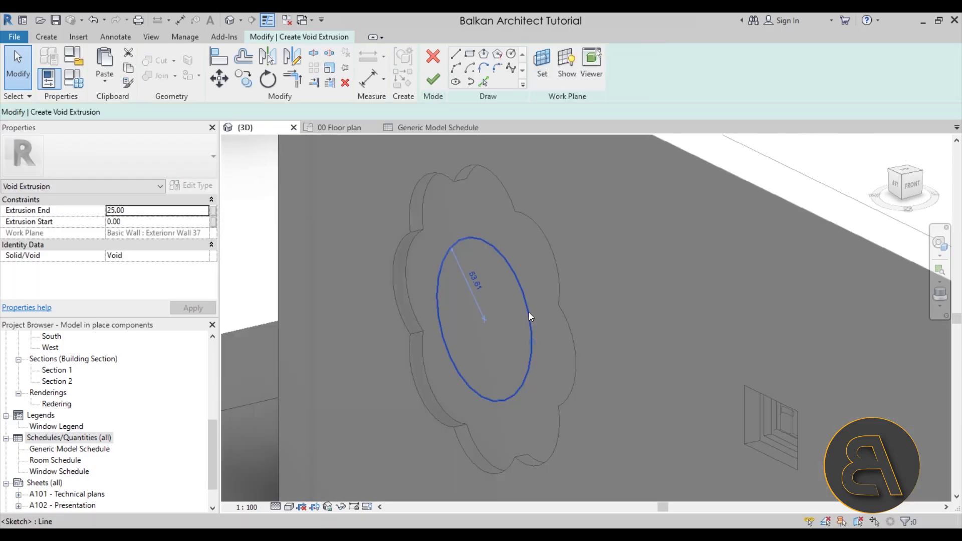
pyautogui.click(530, 318)
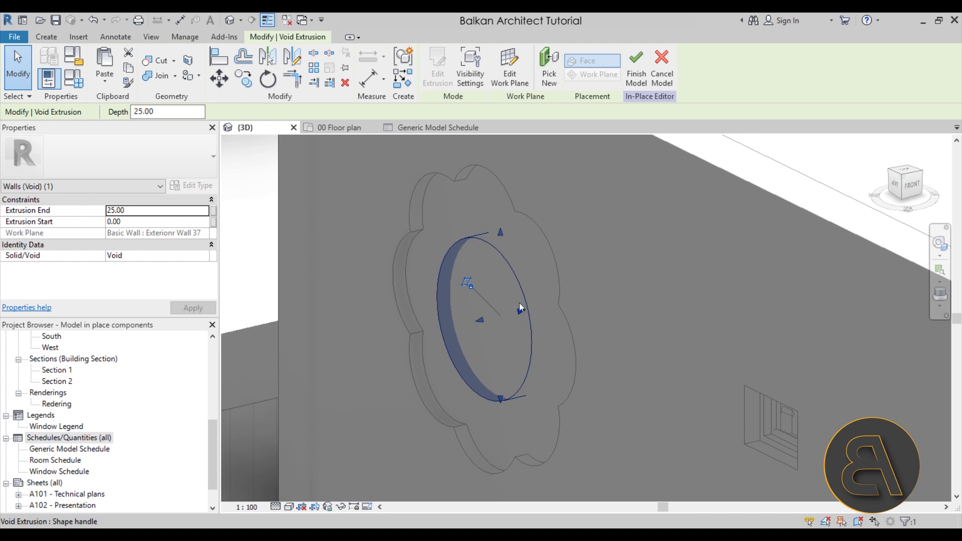
pyautogui.click(136, 211)
pyautogui.write('1')
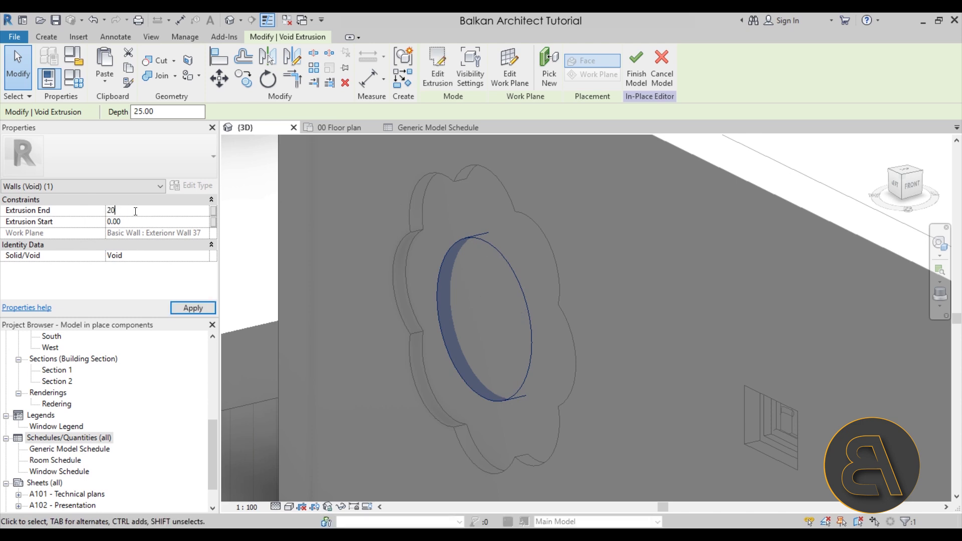
pyautogui.press('Escape')
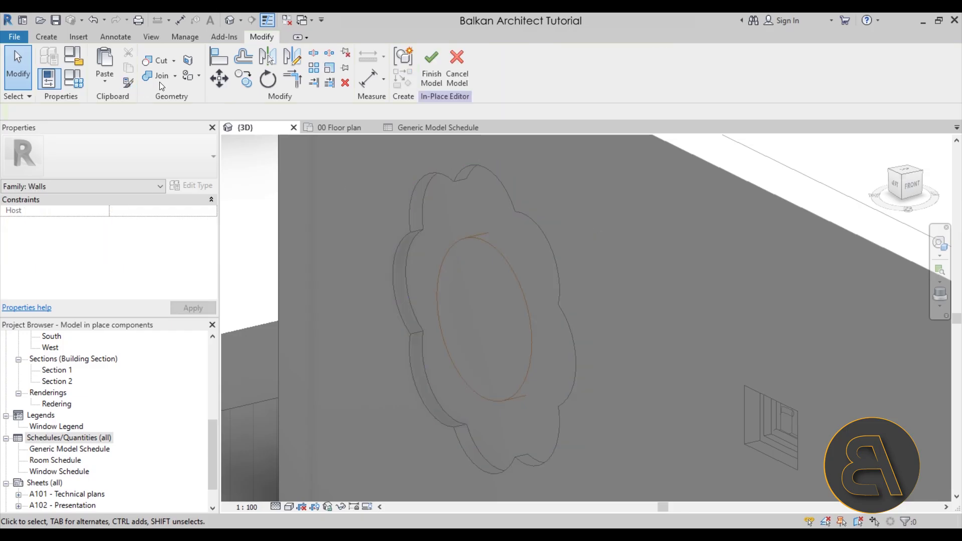
# Step: Cut the exterior wall with the circular void and finish the in-place model
pyautogui.click(157, 62)
pyautogui.scroll(-3, 451, 213)
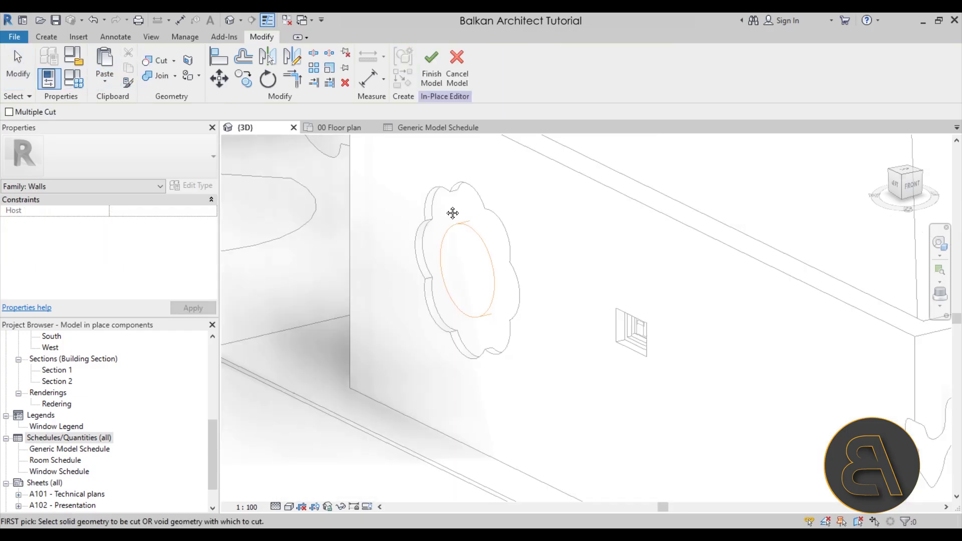
pyautogui.keyDown('shift'); pyautogui.moveTo(451, 213); pyautogui.dragTo(488, 240, button='middle'); pyautogui.keyUp('shift')
pyautogui.click(488, 241)
pyautogui.click(440, 303)
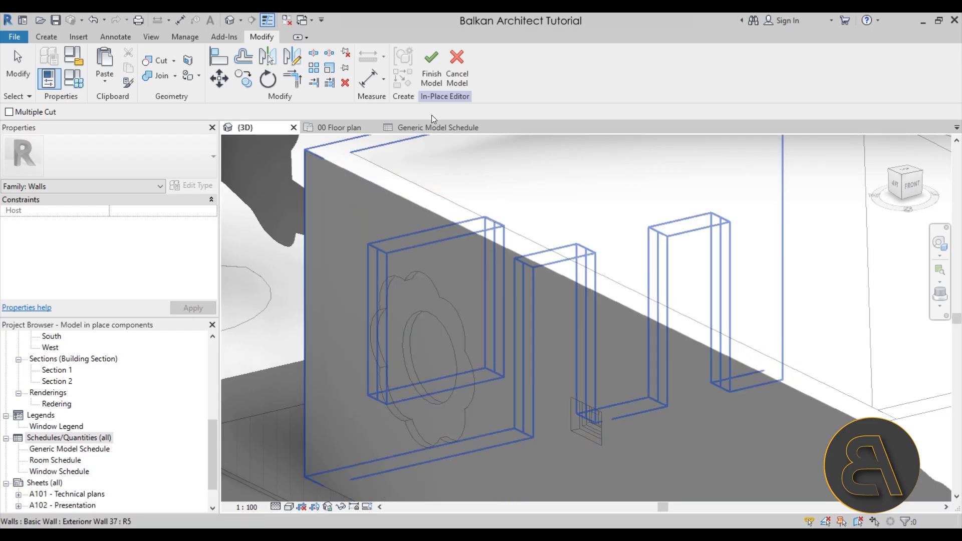
pyautogui.click(435, 84)
# Step: Select the sun shade over the terrace and check its category in the properties
pyautogui.moveTo(515, 359)
pyautogui.keyDown('shift'); pyautogui.mouseDown(button='middle')
pyautogui.moveTo(537, 371)
pyautogui.moveTo(487, 257)
pyautogui.moveTo(611, 294)
pyautogui.moveTo(519, 357)
pyautogui.mouseUp(button='middle'); pyautogui.keyUp('shift')
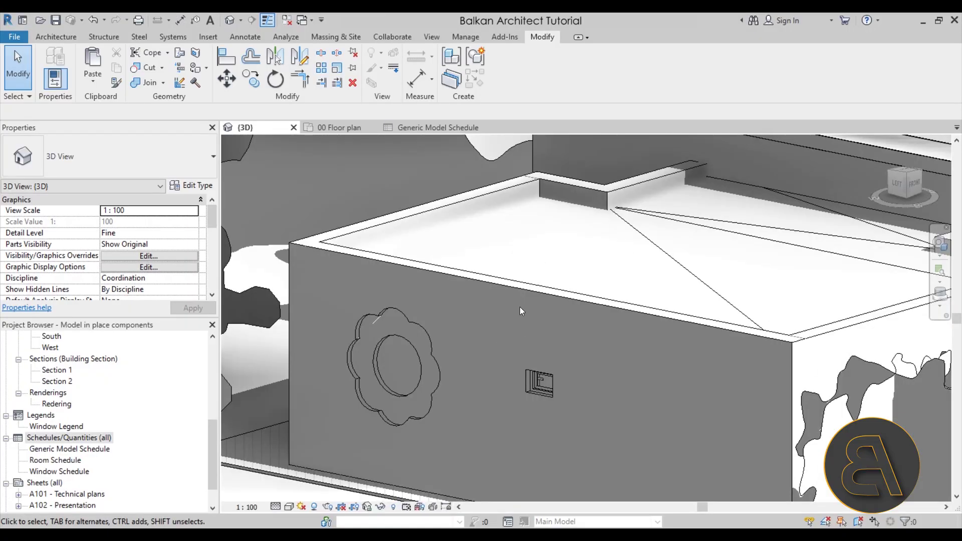
pyautogui.keyDown('shift'); pyautogui.moveTo(478, 332); pyautogui.dragTo(671, 313, button='middle'); pyautogui.keyUp('shift')
pyautogui.click(513, 264)
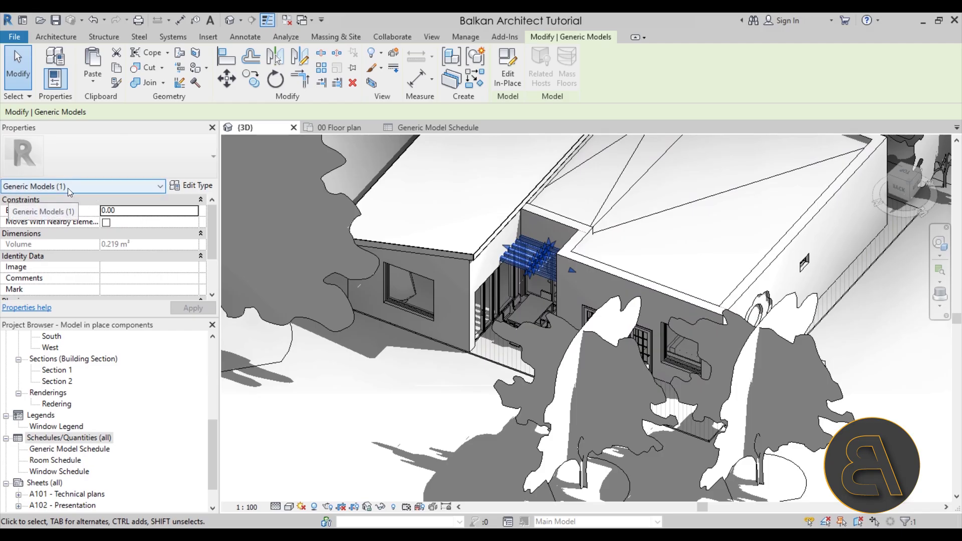
pyautogui.scroll(-5, 526, 261)
pyautogui.keyDown('shift'); pyautogui.moveTo(526, 261); pyautogui.dragTo(616, 250, button='middle'); pyautogui.keyUp('shift')
pyautogui.scroll(5, 576, 221)
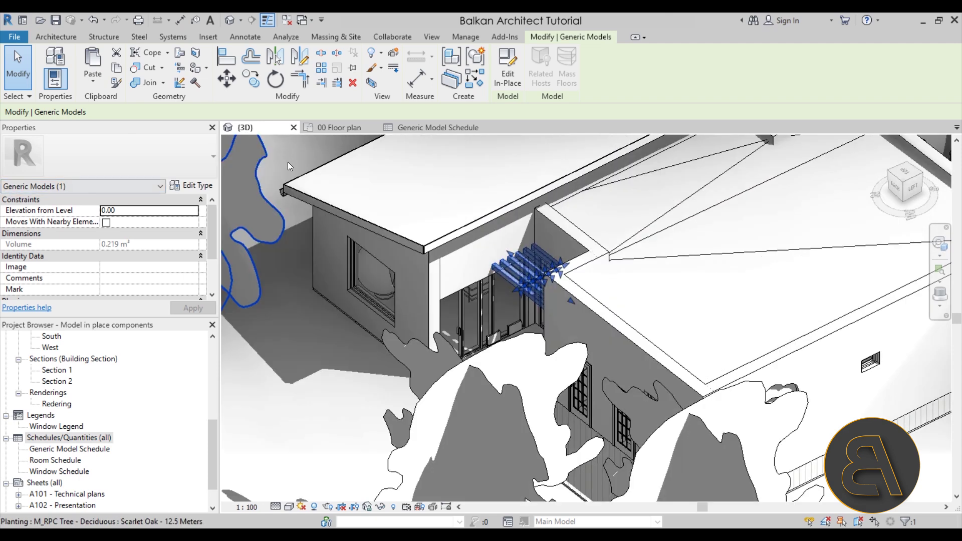
pyautogui.press('Escape')
# Step: Open the existing Generic Model Schedule to check its sun shade entry, and delete the schedule from the project
pyautogui.click(470, 127)
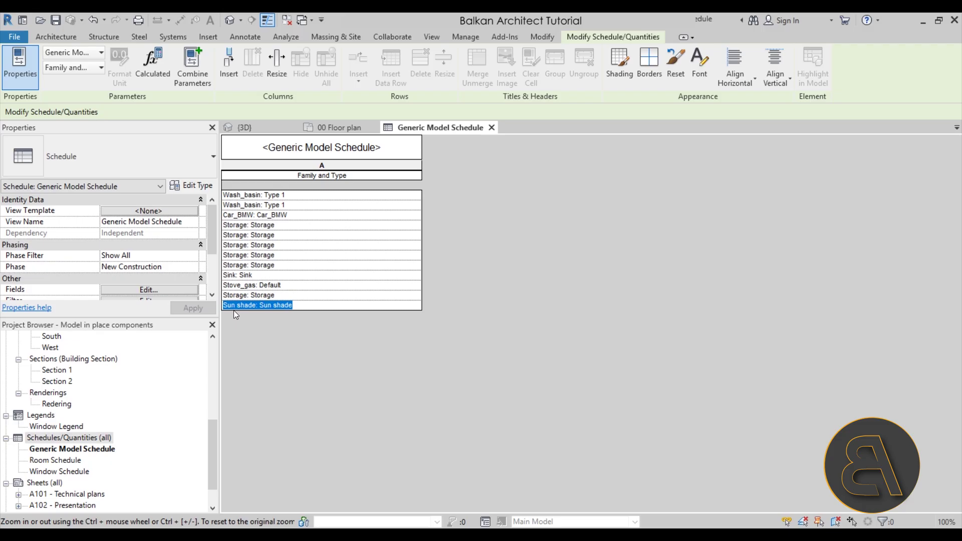
pyautogui.rightClick(92, 454)
pyautogui.click(129, 316)
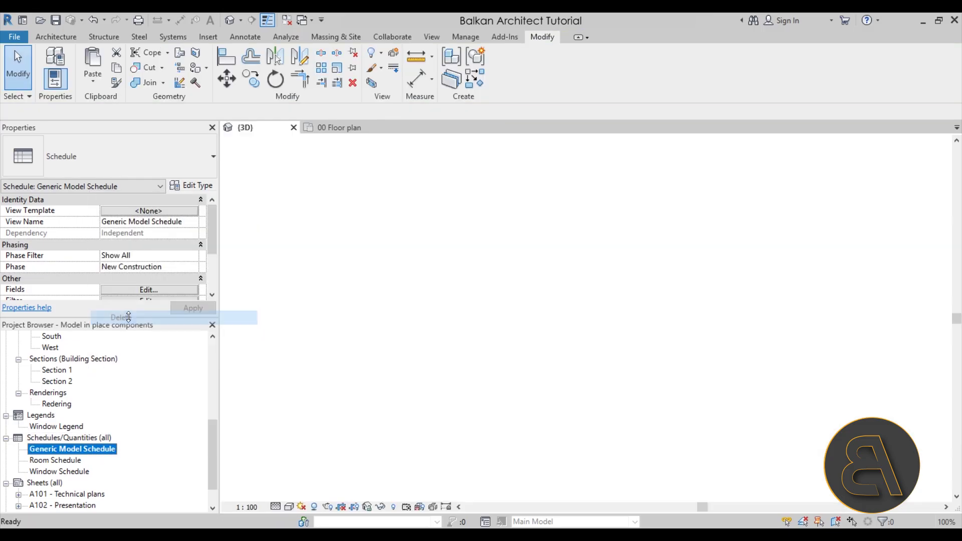
# Step: Create a new schedule for the Generic Models category with the New Construction phase
pyautogui.click(95, 439)
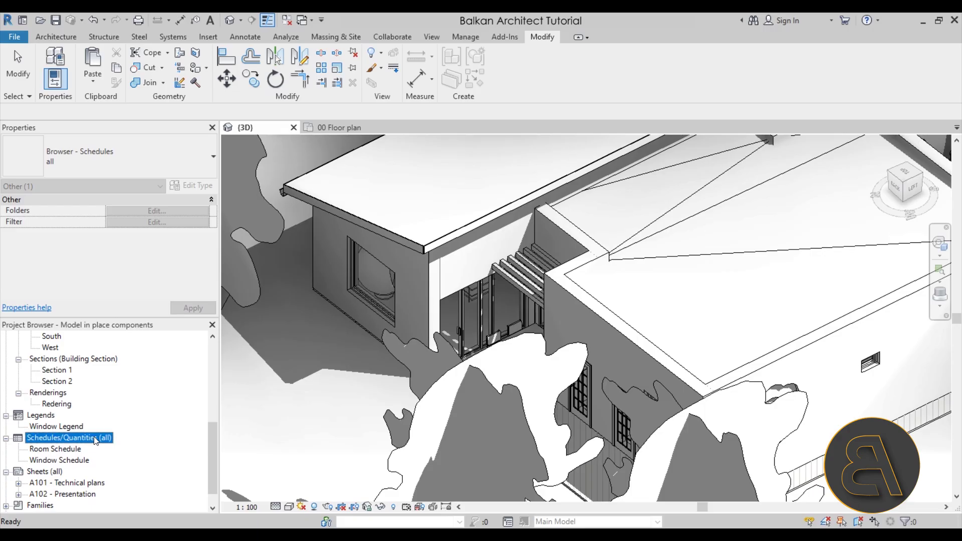
pyautogui.rightClick(38, 444)
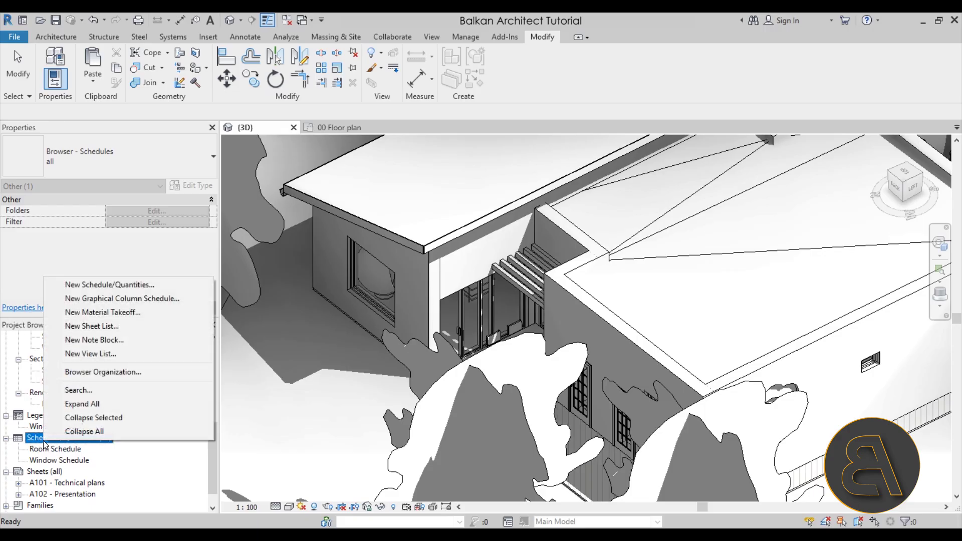
pyautogui.click(117, 286)
pyautogui.scroll(-9, 446, 267)
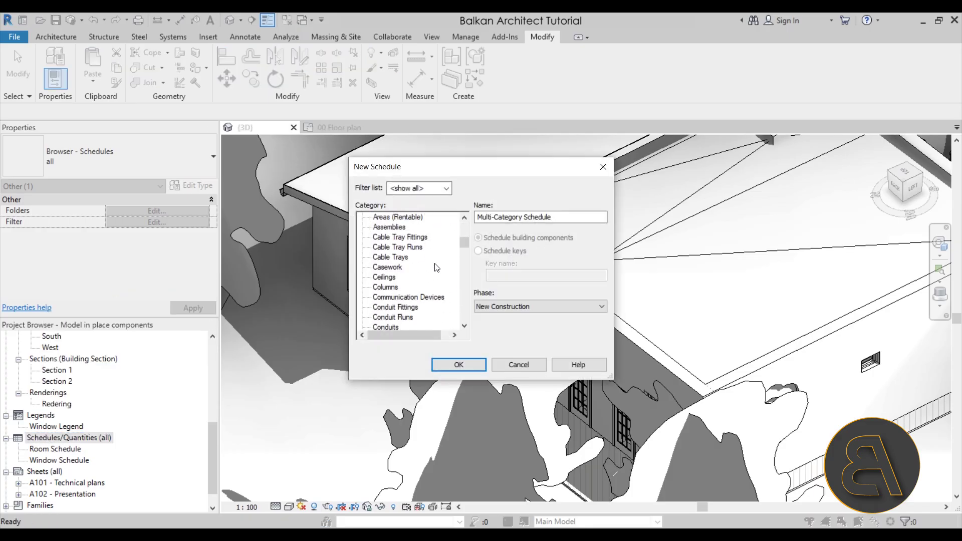
pyautogui.moveTo(464, 259)
pyautogui.mouseDown()
pyautogui.moveTo(465, 224)
pyautogui.moveTo(462, 271)
pyautogui.mouseUp()
pyautogui.click(397, 247)
pyautogui.click(459, 364)
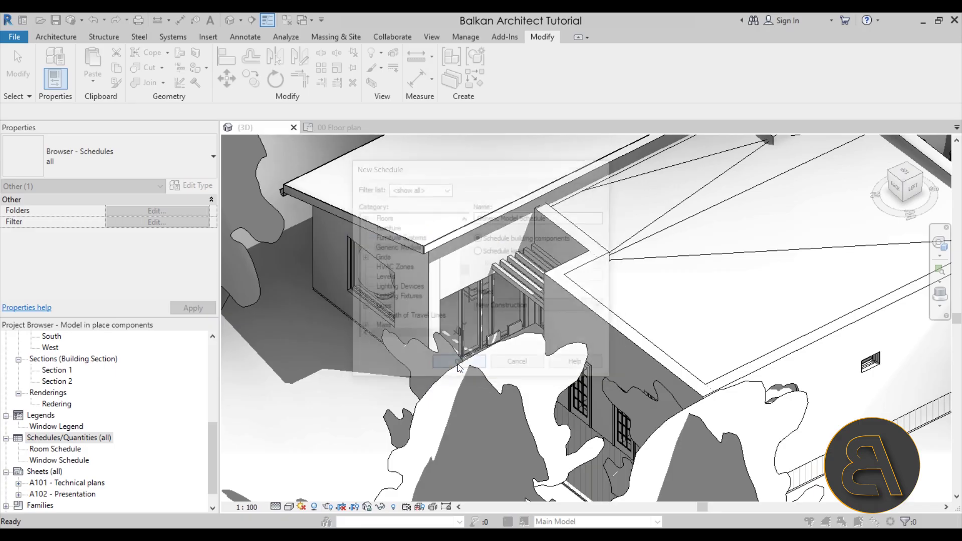
# Step: Add the Family and Type field to the Generic Models schedule and generate the schedule
pyautogui.click(301, 319)
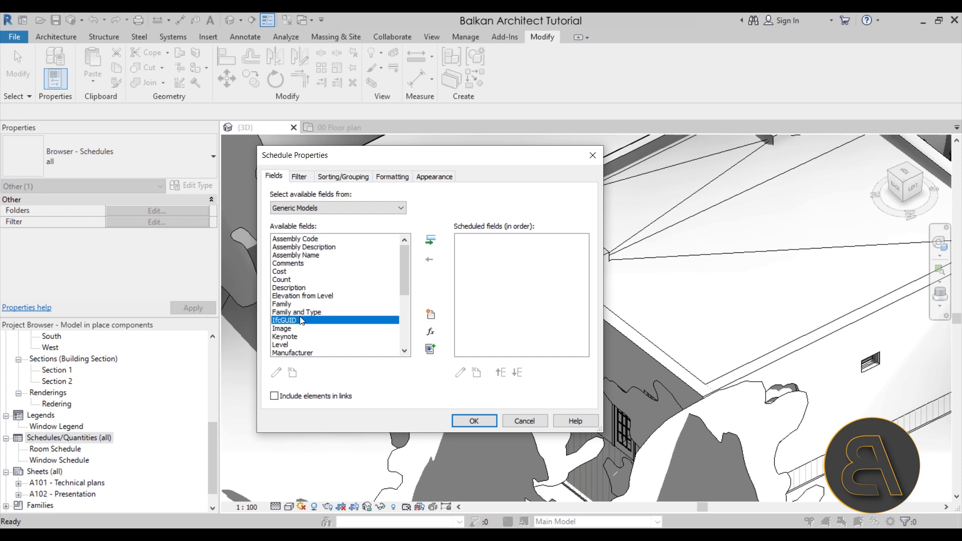
pyautogui.click(301, 312)
pyautogui.click(430, 241)
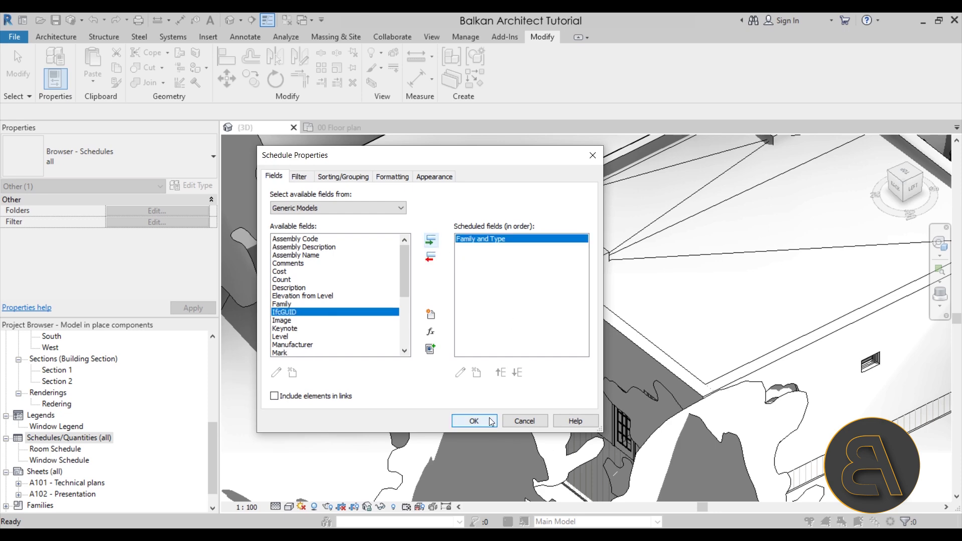
pyautogui.click(464, 421)
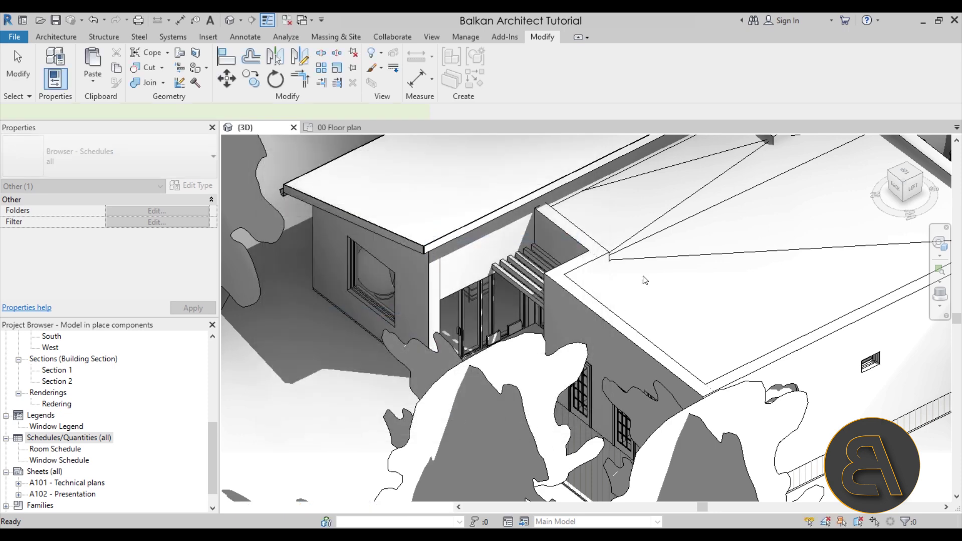
# Step: Widen the schedule's Family and Type column to show the full entries, and return to the 3D view
pyautogui.moveTo(280, 176); pyautogui.dragTo(421, 176)
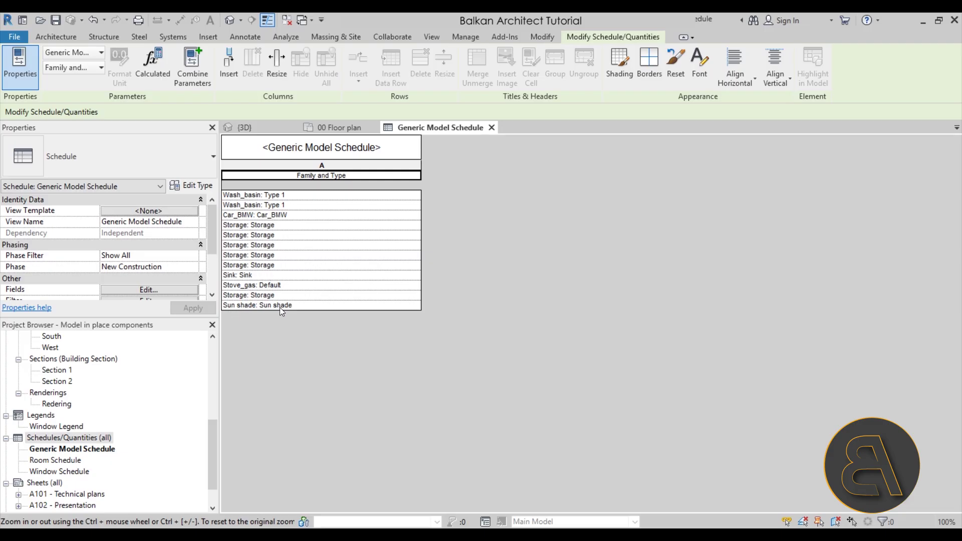
pyautogui.click(245, 127)
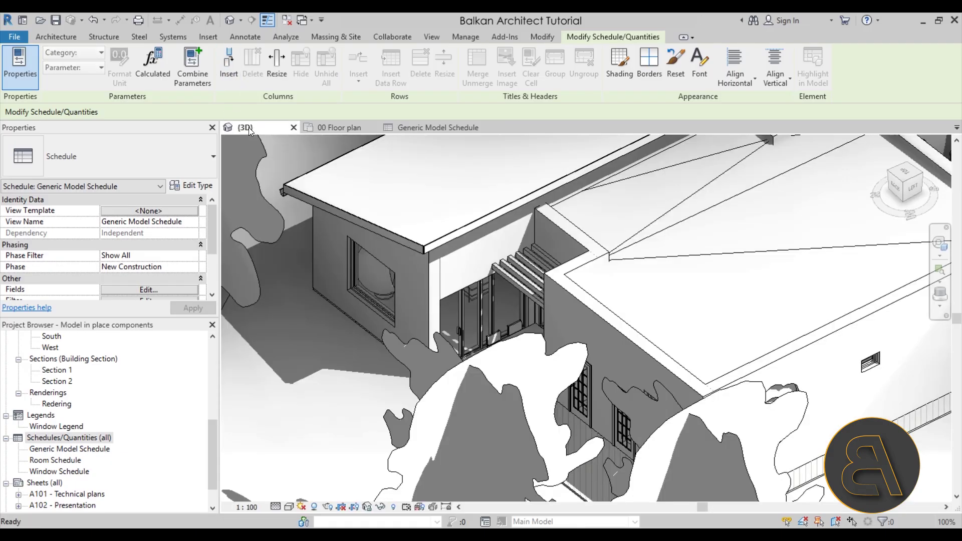
# Step: Open the sun shade for in-place editing and bring up its family category and parameters
pyautogui.click(512, 282)
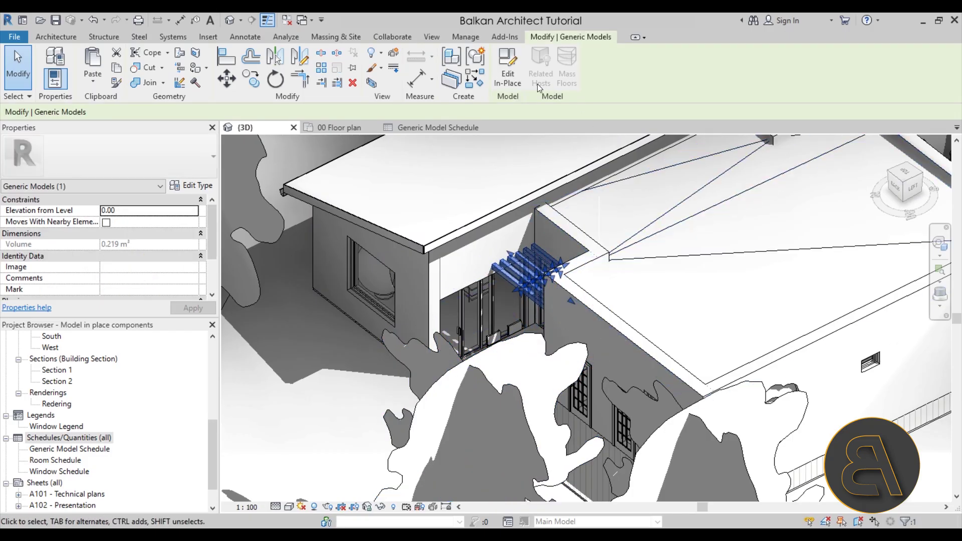
pyautogui.click(519, 83)
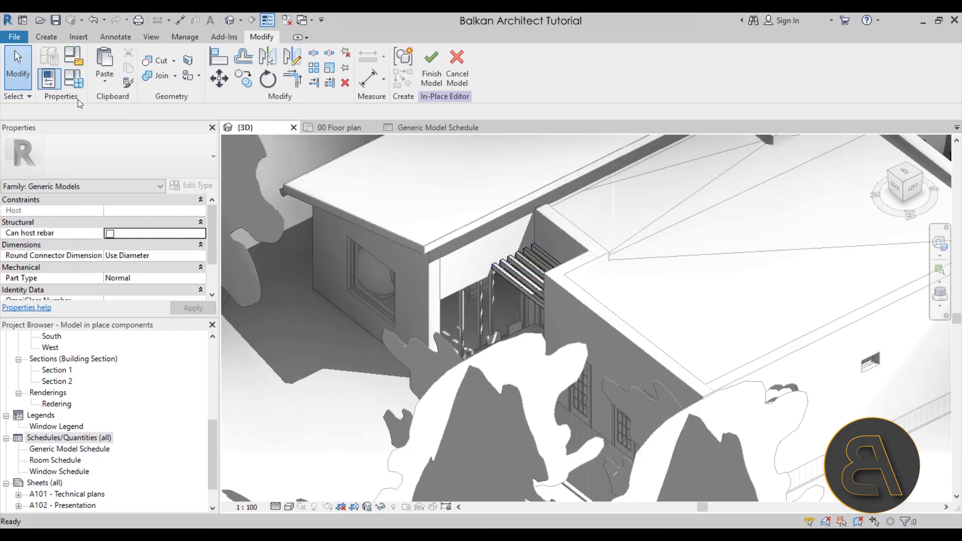
pyautogui.click(74, 60)
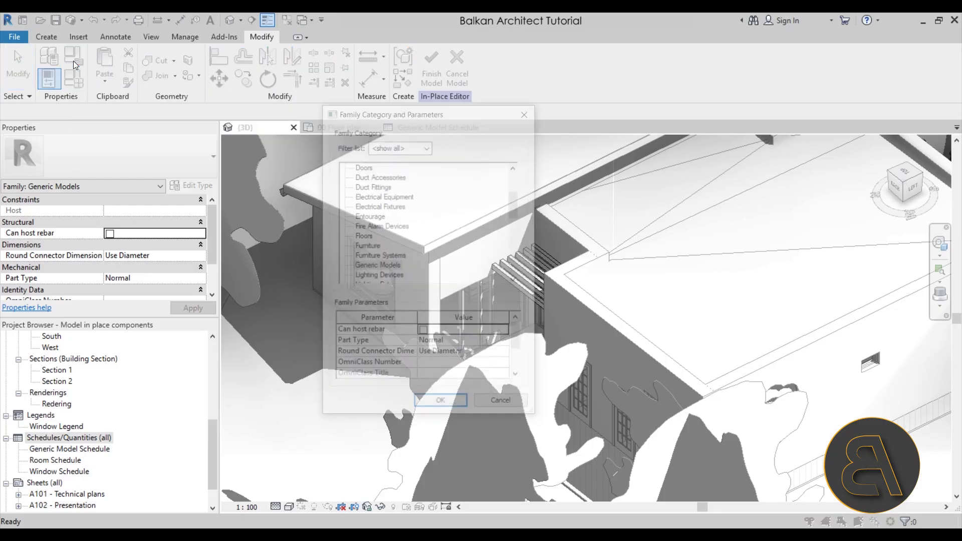
# Step: Change the sun shade's family category to Roofs and finish the in-place model
pyautogui.scroll(-3, 416, 214)
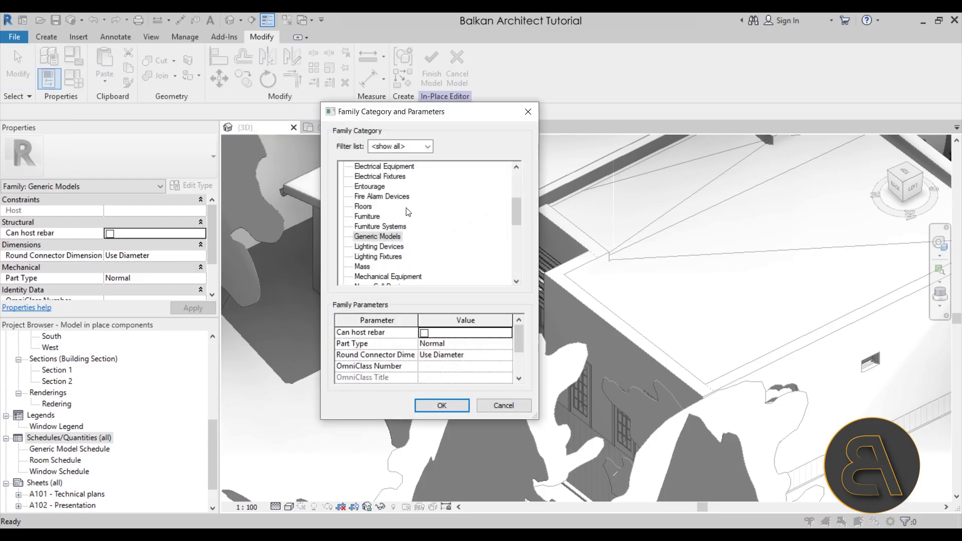
pyautogui.scroll(-7, 409, 221)
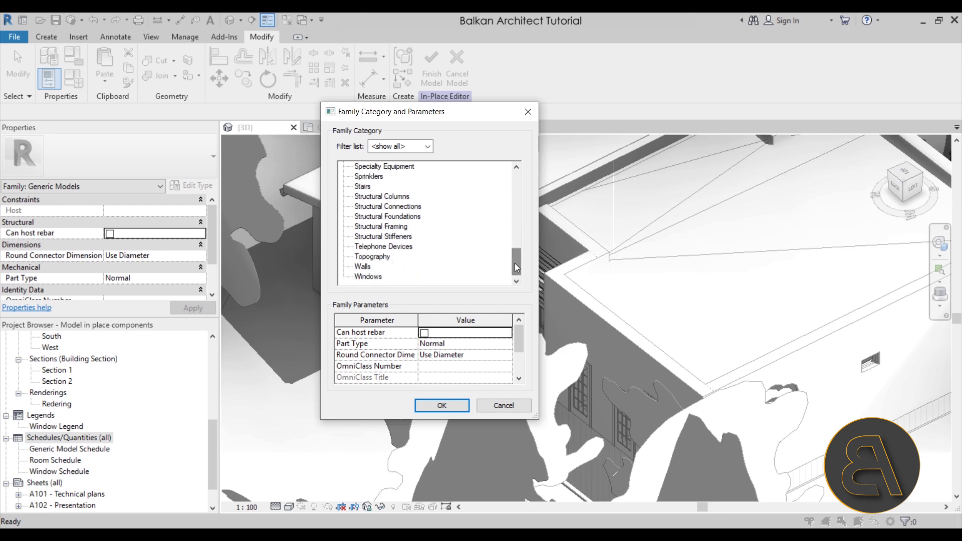
pyautogui.scroll(2, 515, 263)
pyautogui.moveTo(488, 116); pyautogui.dragTo(386, 114)
pyautogui.moveTo(415, 248)
pyautogui.mouseDown()
pyautogui.moveTo(411, 216)
pyautogui.moveTo(404, 263)
pyautogui.moveTo(401, 241)
pyautogui.mouseUp()
pyautogui.click(265, 226)
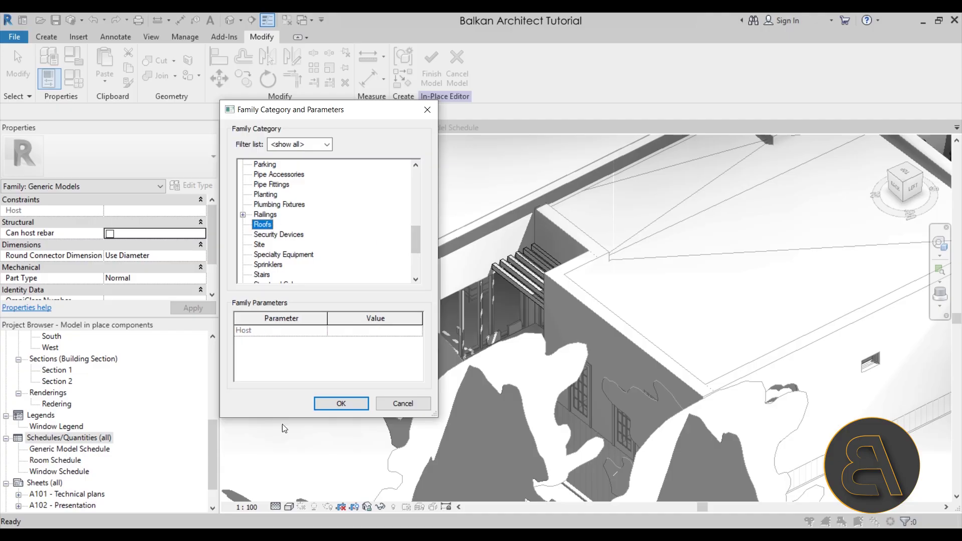
pyautogui.click(356, 404)
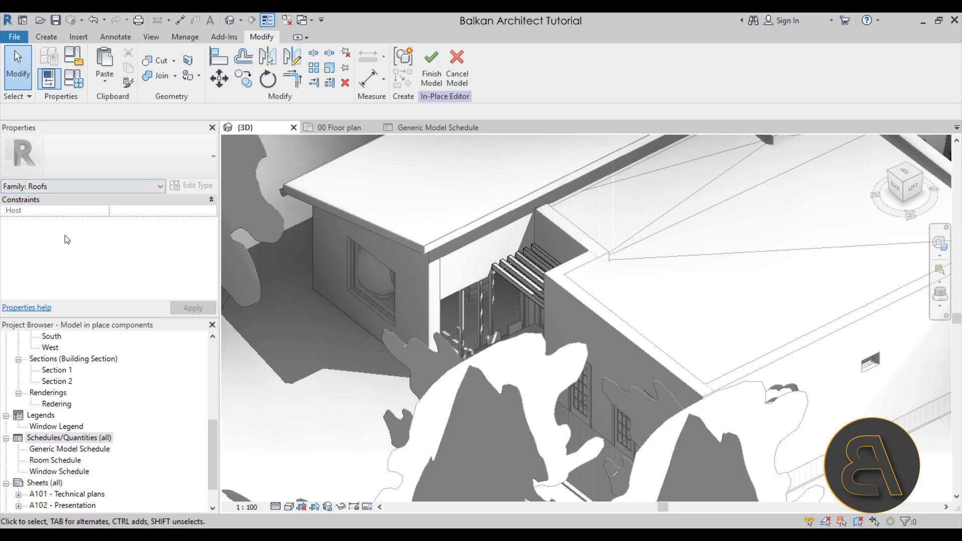
pyautogui.click(431, 70)
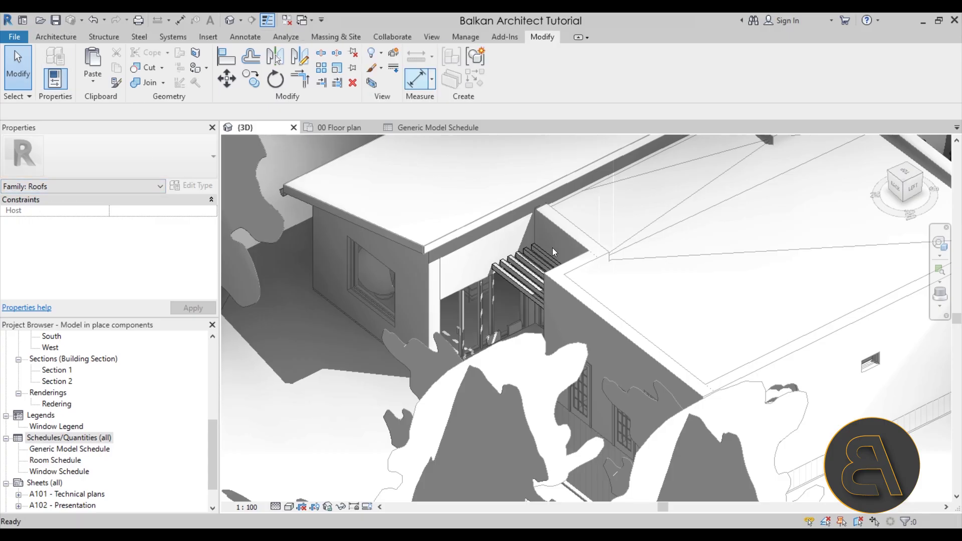
# Step: Check the sun shade's category in its properties, and look for its entry in the Generic Model Schedule
pyautogui.click(517, 268)
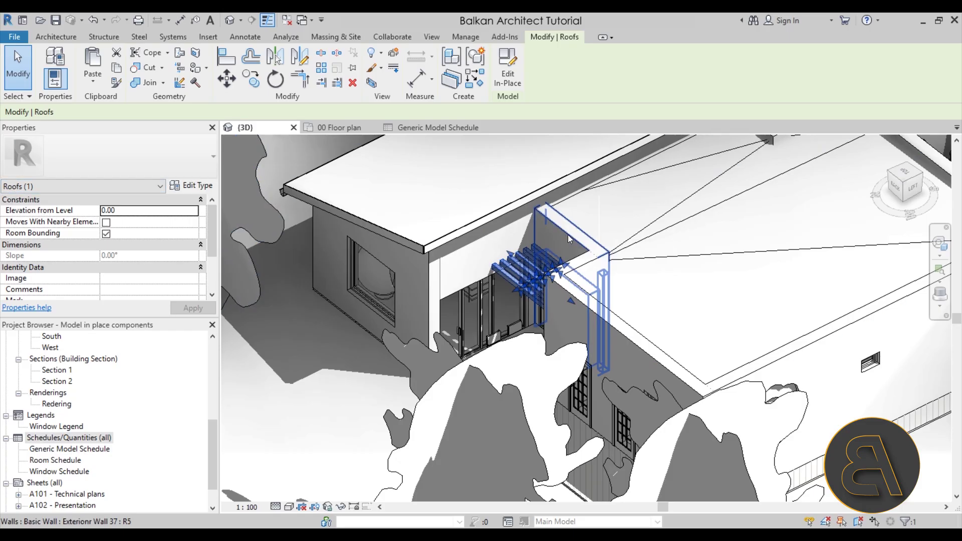
pyautogui.press('Escape')
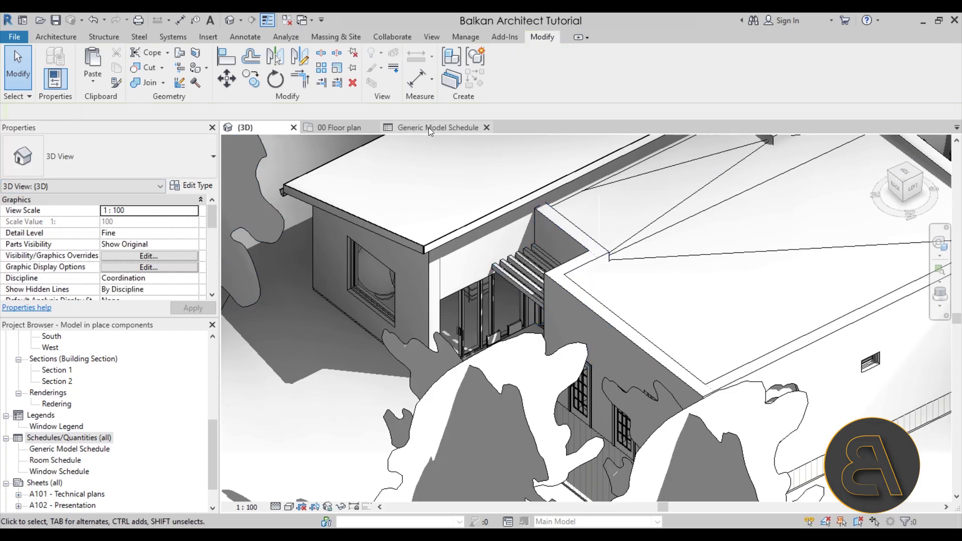
pyautogui.click(429, 127)
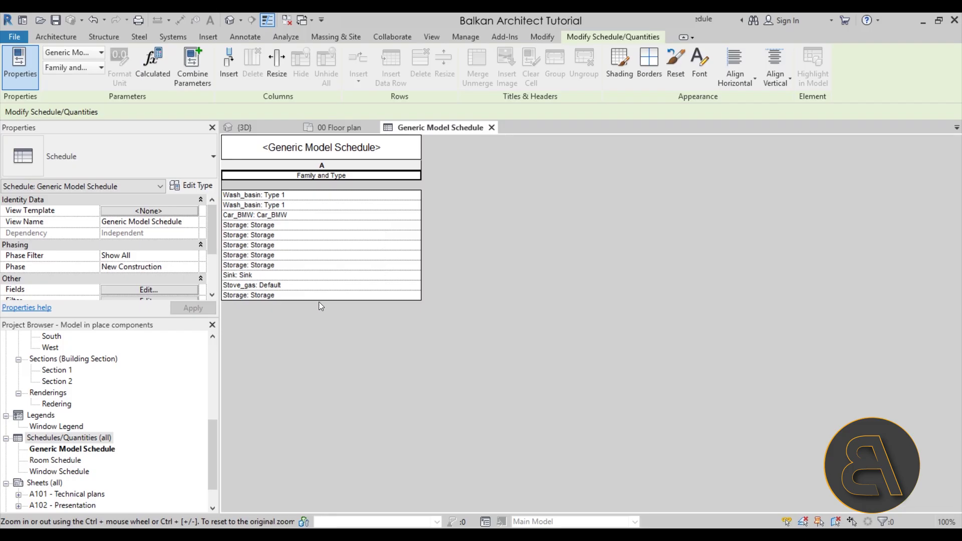
pyautogui.click(248, 128)
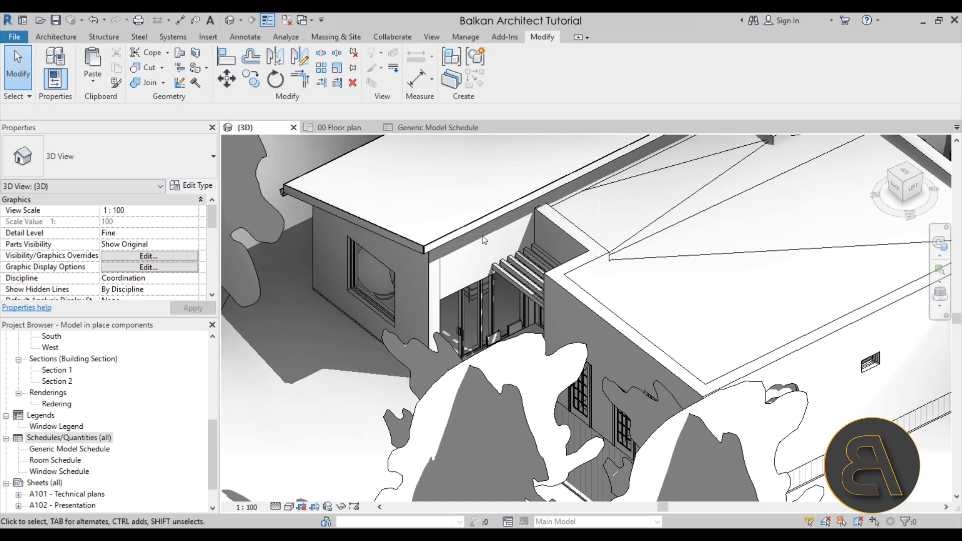
pyautogui.click(527, 275)
pyautogui.scroll(-6, 526, 275)
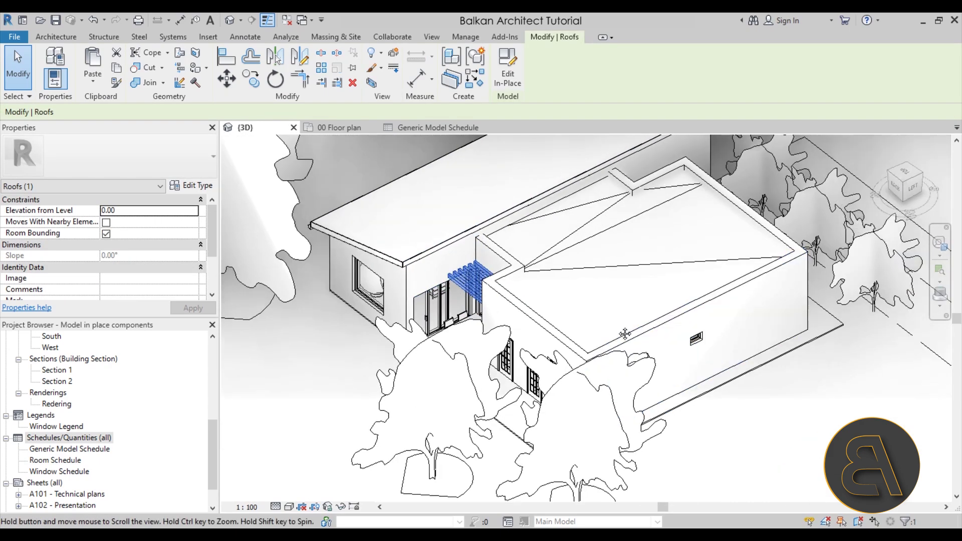
pyautogui.press('Escape')
# Step: View the whole house from the flower-shaped void's side and show the available component creation options
pyautogui.keyDown('shift'); pyautogui.moveTo(611, 308); pyautogui.dragTo(439, 311, button='middle'); pyautogui.keyUp('shift')
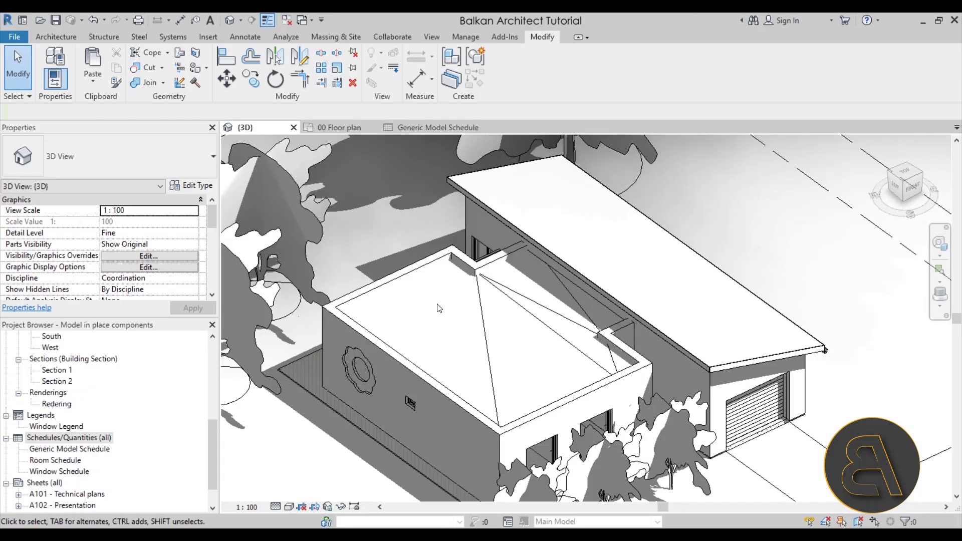
pyautogui.scroll(-5, 439, 309)
pyautogui.moveTo(391, 341); pyautogui.dragTo(379, 322, button='middle')
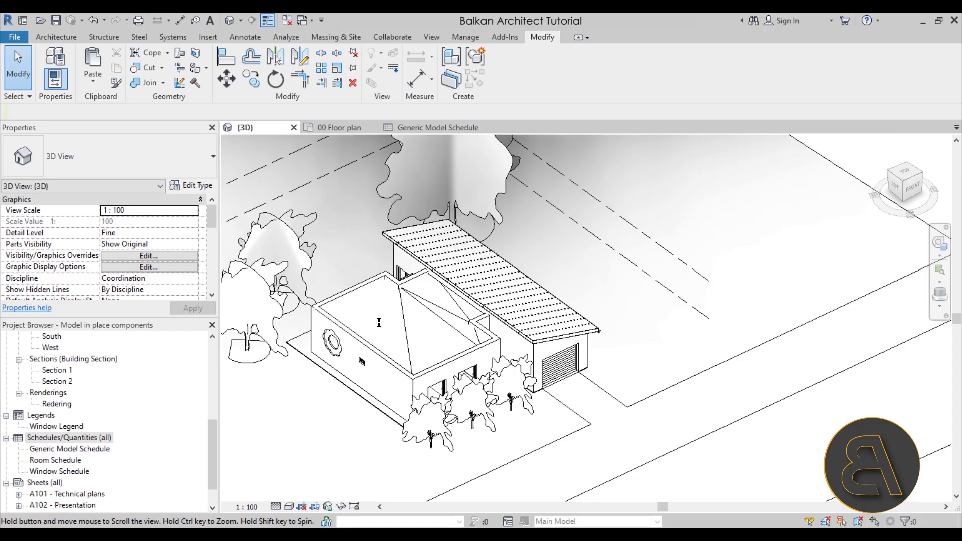
pyautogui.scroll(1, 378, 322)
pyautogui.click(55, 37)
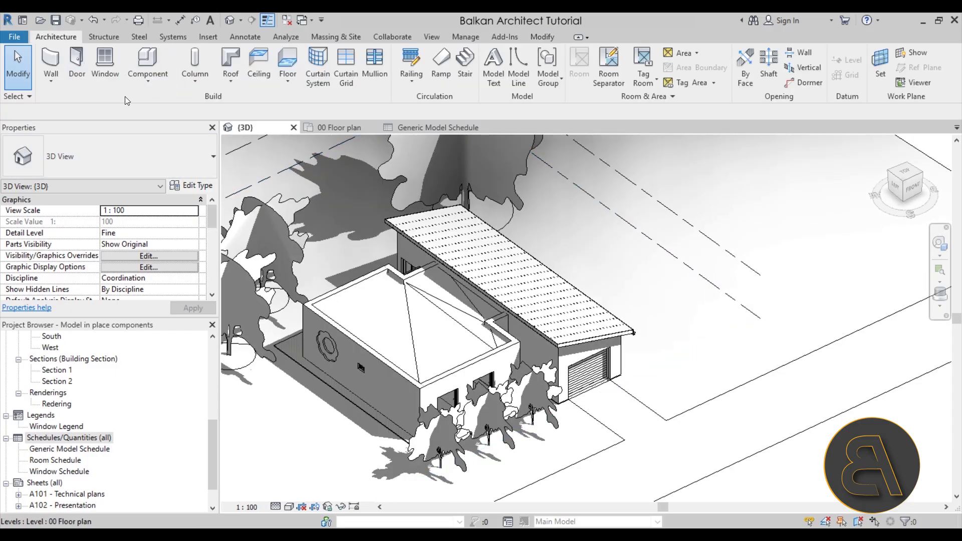
pyautogui.click(148, 78)
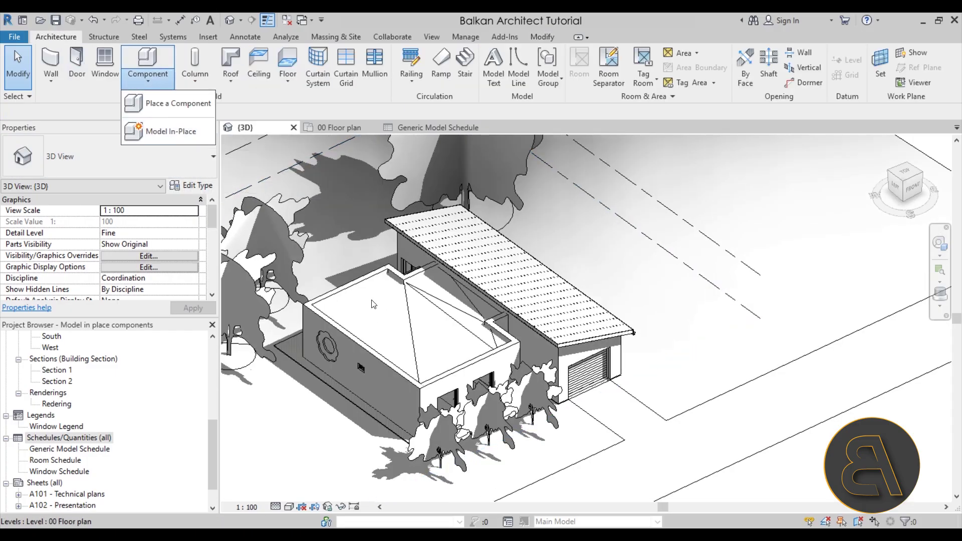